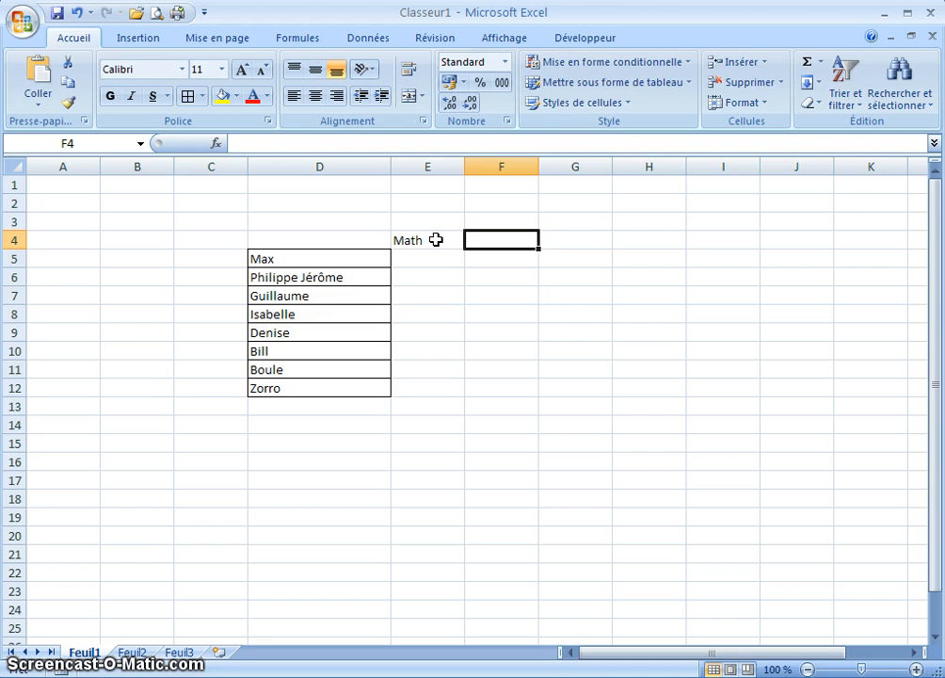
# Add the column headers Géo and Info after Math, and apply all borders to E4:G12
pyautogui.write('Géo')
pyautogui.press('Tab')
pyautogui.write('In')
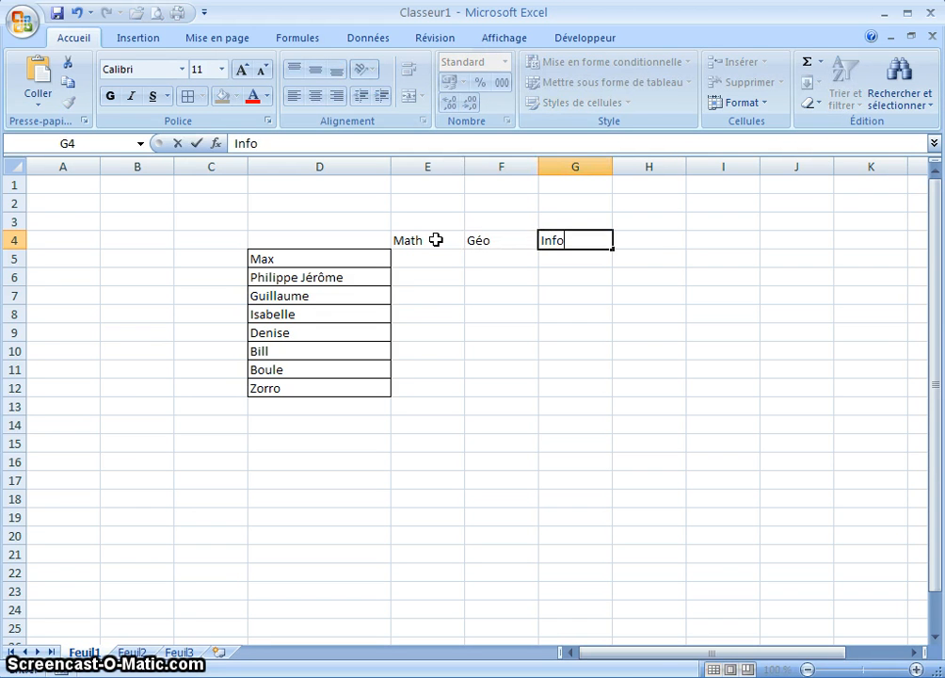
pyautogui.press('Return')
pyautogui.moveTo(430, 238); pyautogui.dragTo(546, 395)
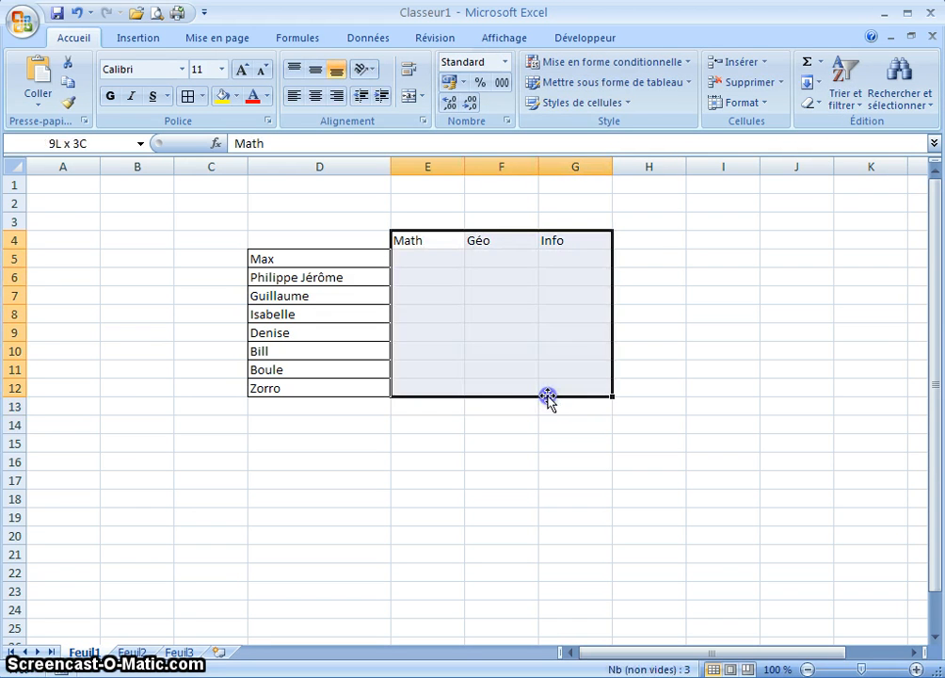
pyautogui.click(188, 98)
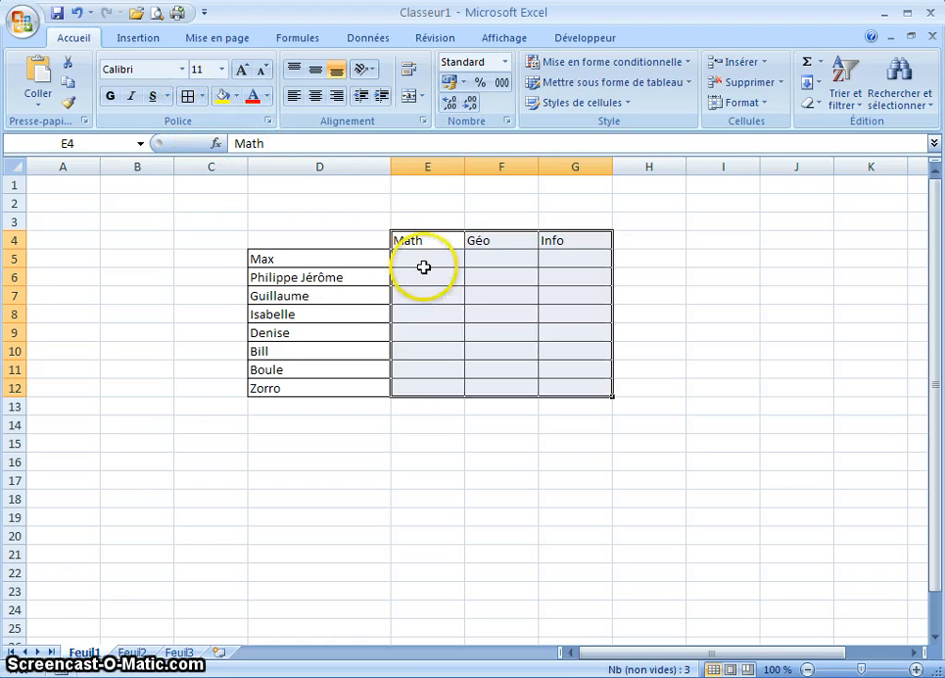
# Enter the formula =ALEA.ENTRE.BORNES(1;20) in E5 to generate a random Math grade
pyautogui.click(424, 261)
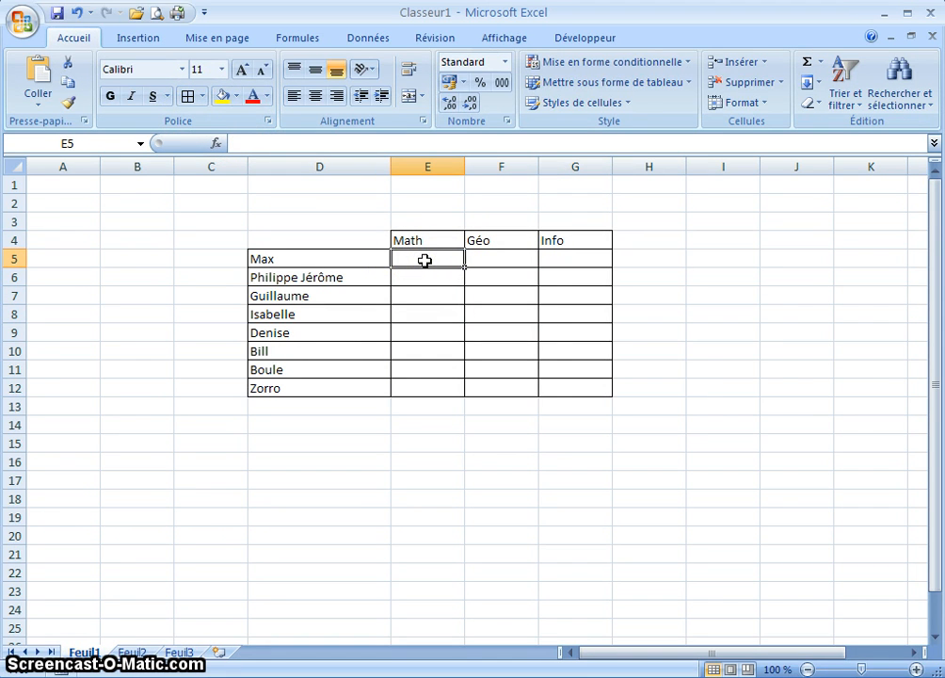
pyautogui.write('=alea')
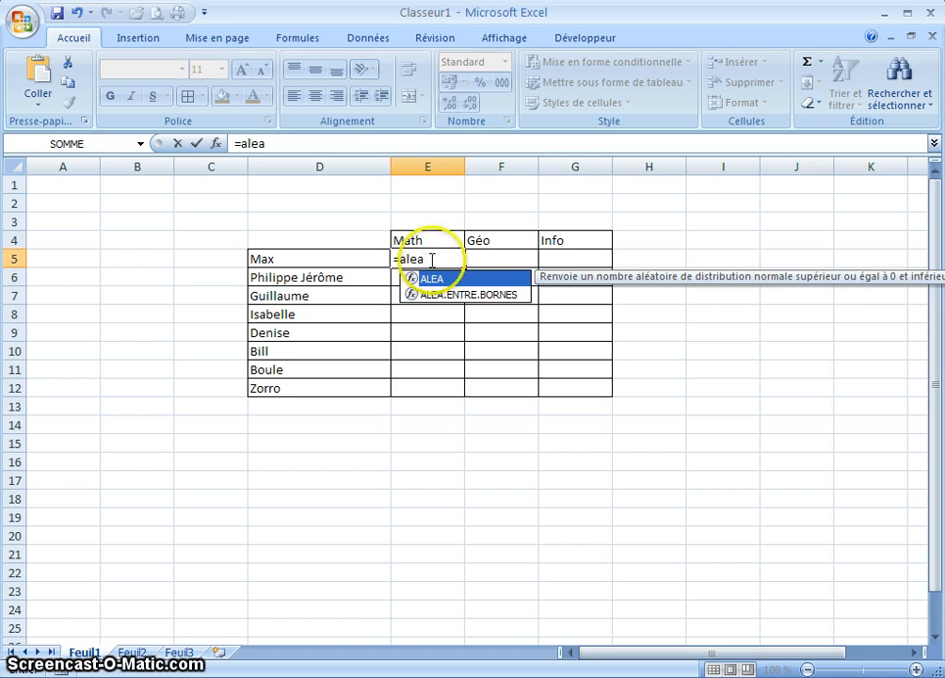
pyautogui.click(473, 294)
pyautogui.doubleClick(476, 295)
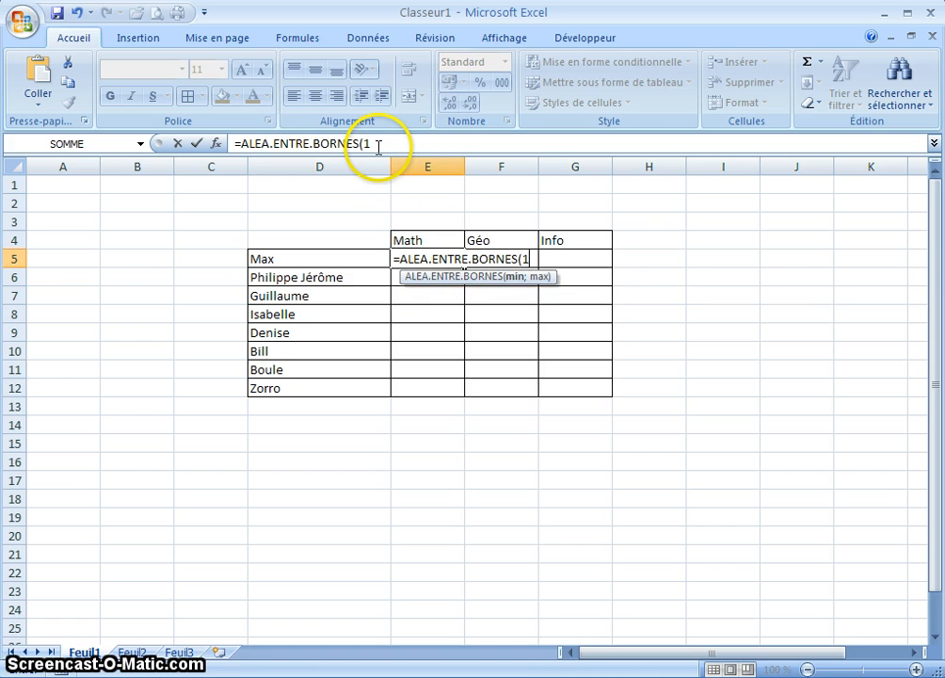
pyautogui.write('1;20)')
pyautogui.press('Return')
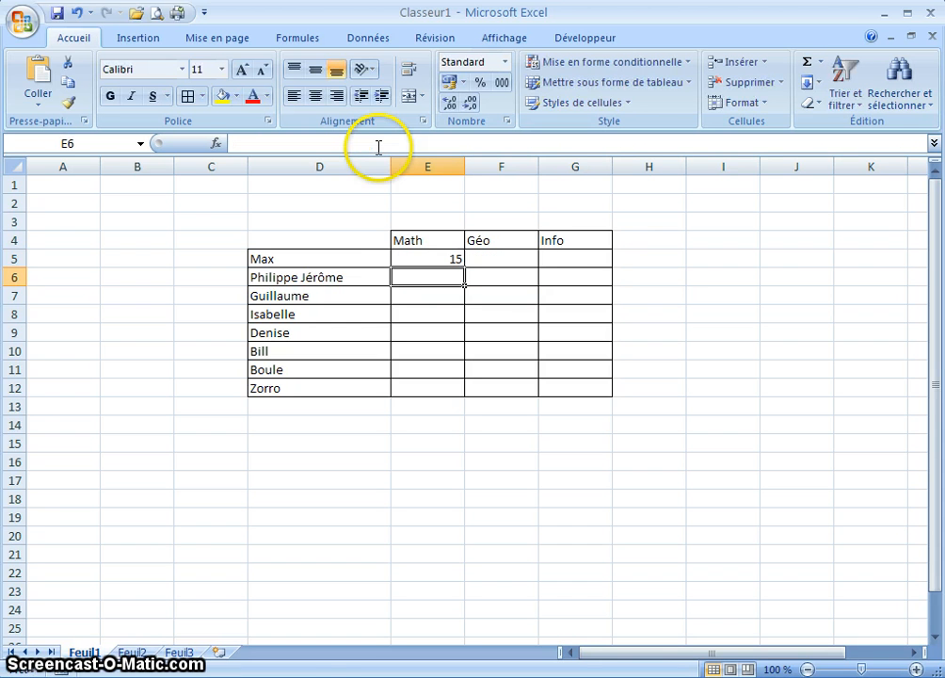
# Fill the random-grade formula from E5 across and down through G12
pyautogui.click(443, 258)
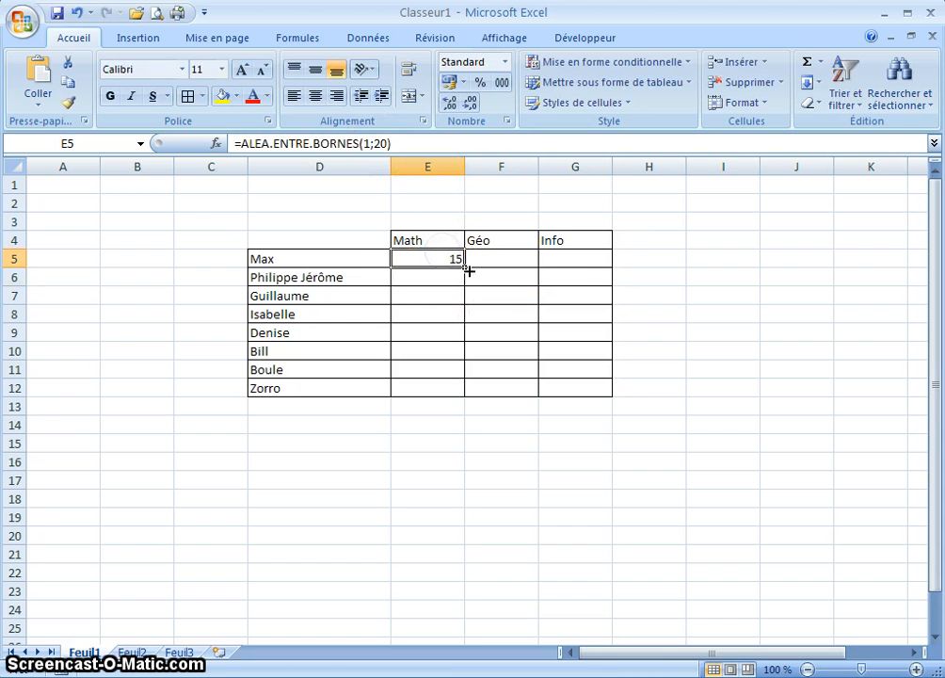
pyautogui.moveTo(468, 271); pyautogui.dragTo(602, 395)
pyautogui.moveTo(606, 272); pyautogui.dragTo(603, 389)
pyautogui.moveTo(447, 258); pyautogui.dragTo(610, 395)
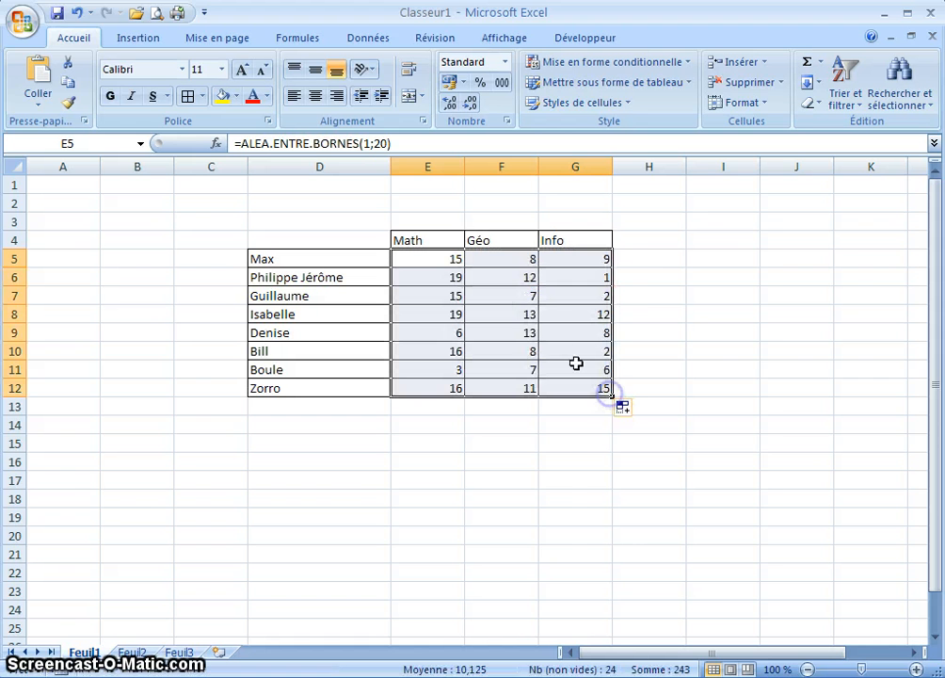
# Replace the formulas in E5:G12 with fixed numbers by copying them and pasting only Valeurs in place
pyautogui.rightClick(524, 318)
pyautogui.click(546, 353)
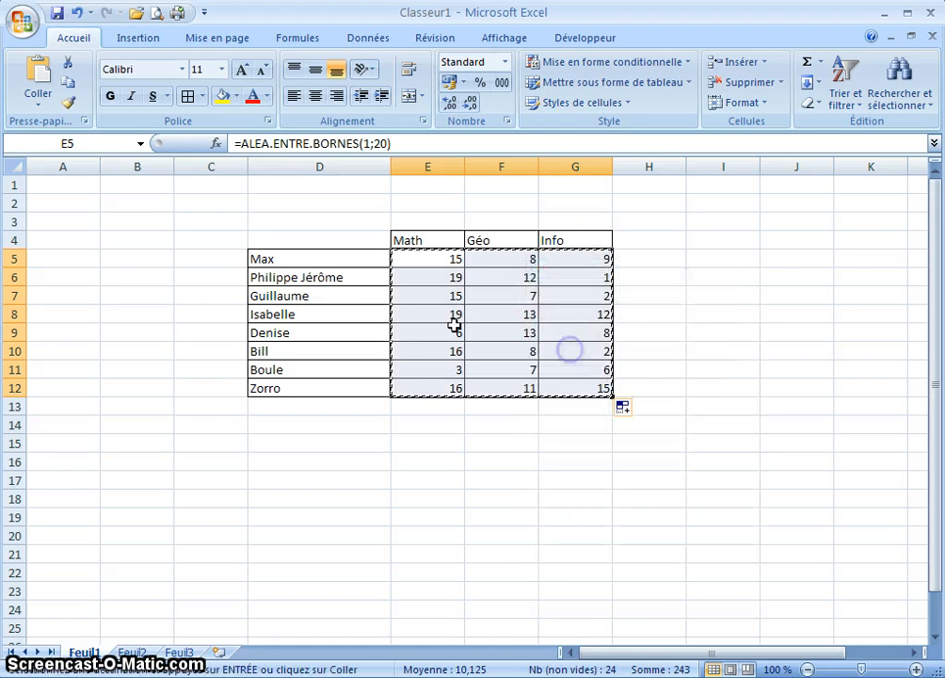
pyautogui.rightClick(454, 323)
pyautogui.click(513, 398)
pyautogui.click(354, 328)
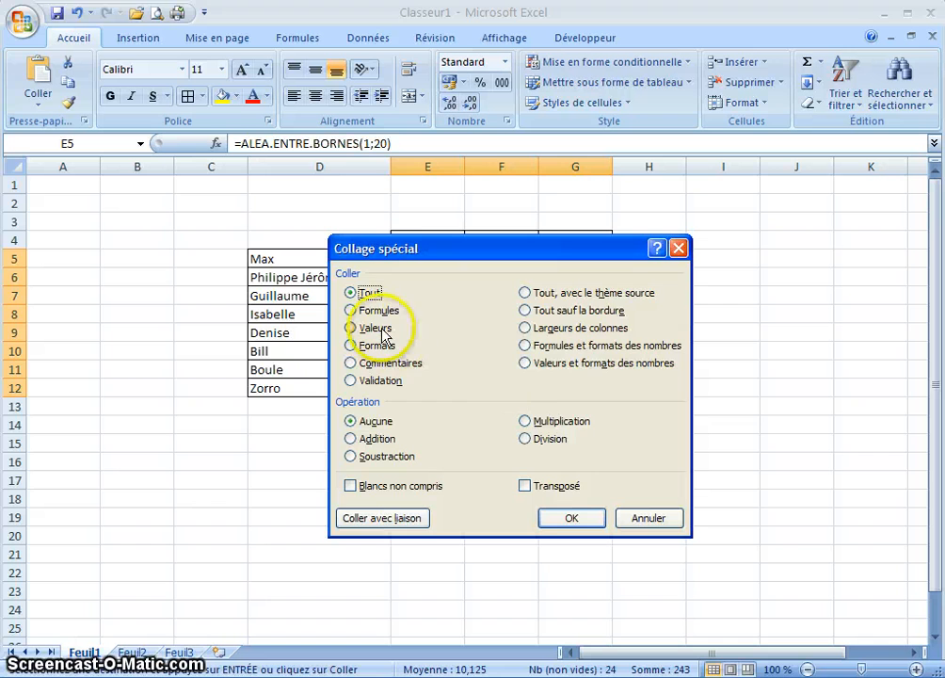
pyautogui.click(563, 527)
pyautogui.click(476, 292)
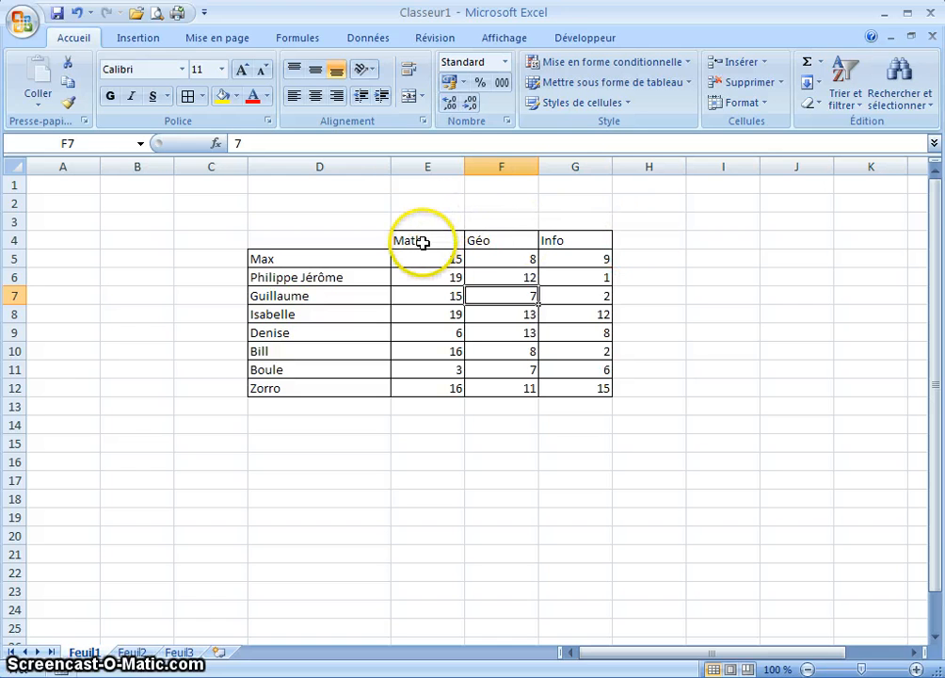
# Enter a coefficient of 1 above each subject, in cells E3, F3 and G3
pyautogui.click(424, 243)
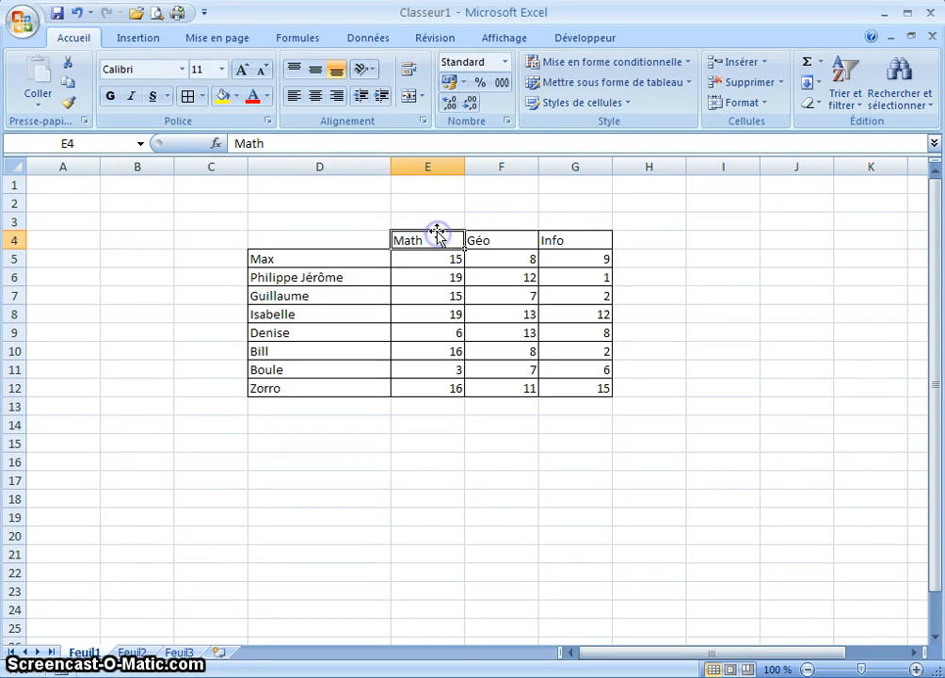
pyautogui.click(419, 223)
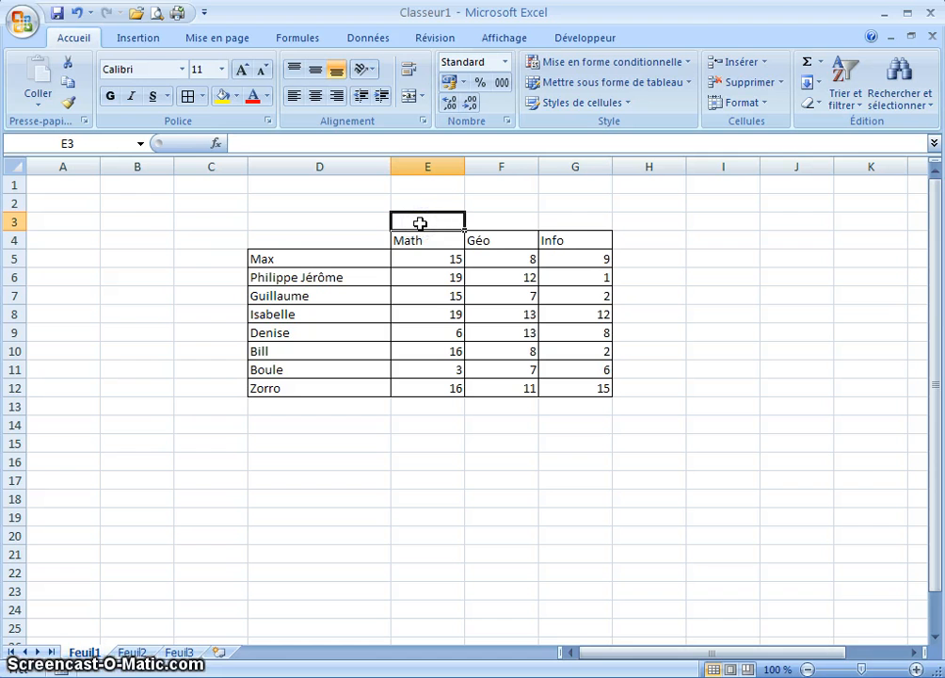
pyautogui.write('1')
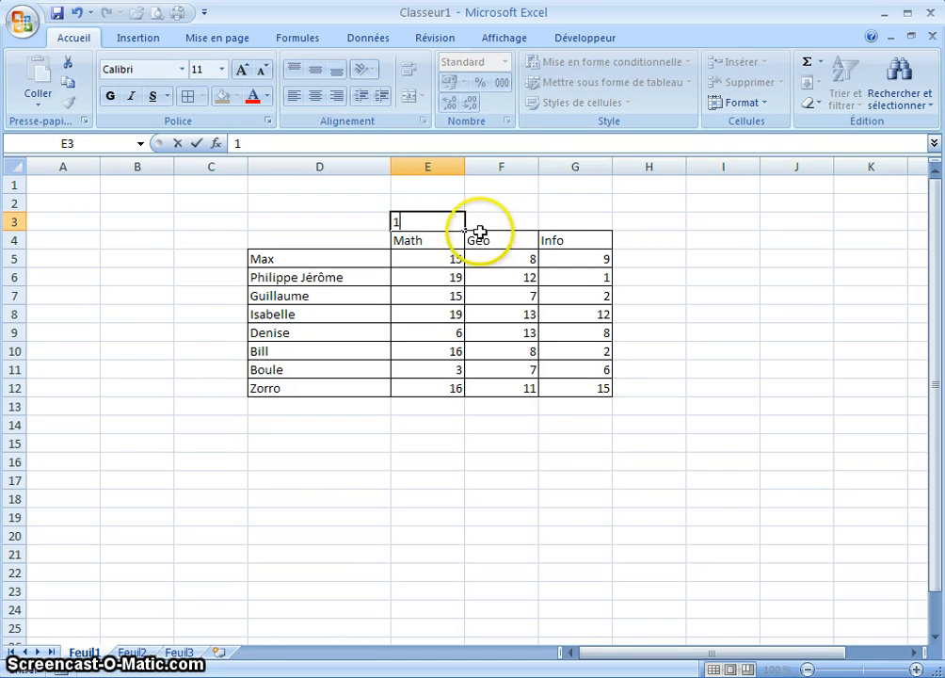
pyautogui.click(496, 226)
pyautogui.write('1')
pyautogui.click(553, 221)
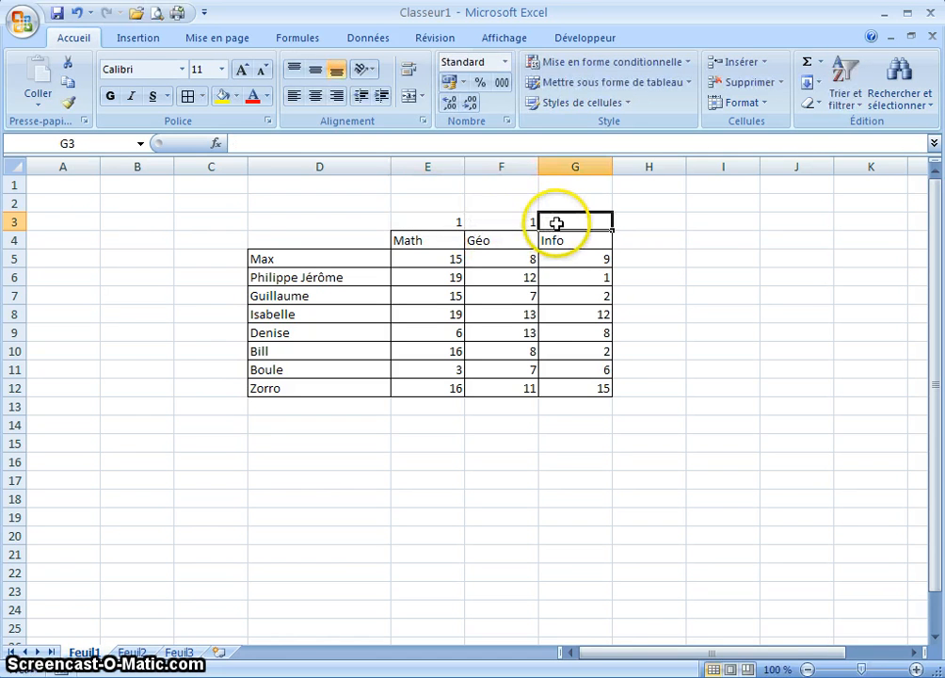
pyautogui.write('1')
# Apply all borders to the coefficient cells E3:G3
pyautogui.moveTo(564, 222); pyautogui.dragTo(705, 304)
pyautogui.moveTo(574, 222); pyautogui.dragTo(402, 219)
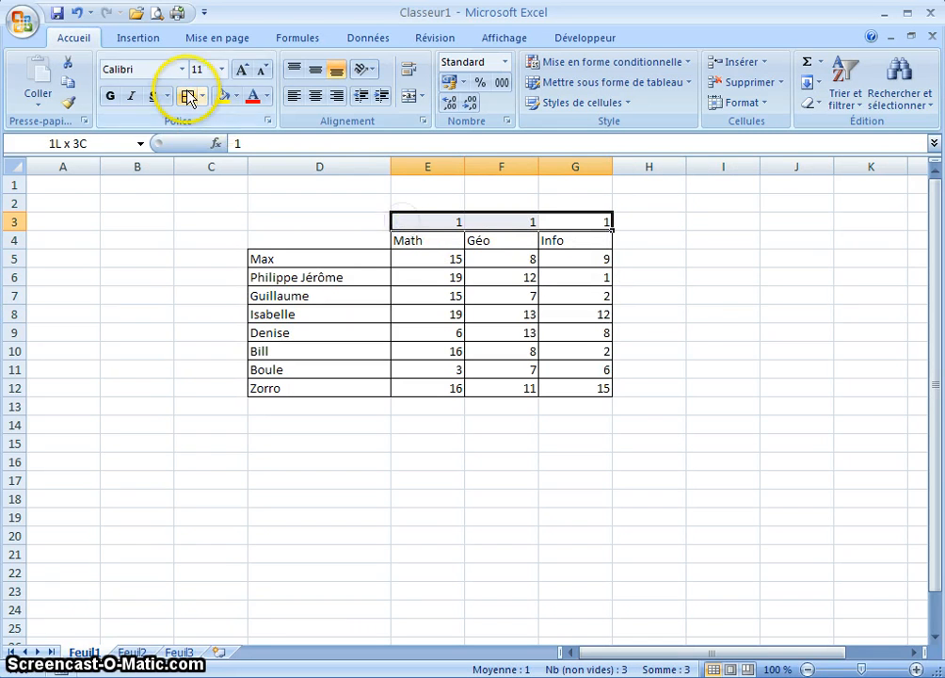
pyautogui.keyDown('shift'); pyautogui.click(717, 334); pyautogui.keyUp('shift')
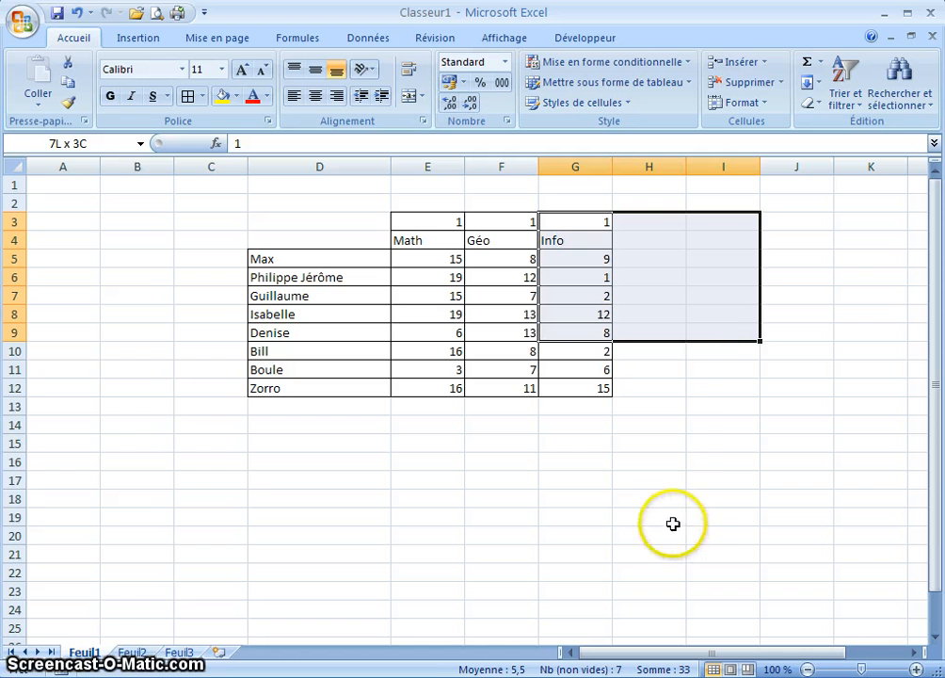
pyautogui.keyDown('shift'); pyautogui.click(671, 524); pyautogui.keyUp('shift')
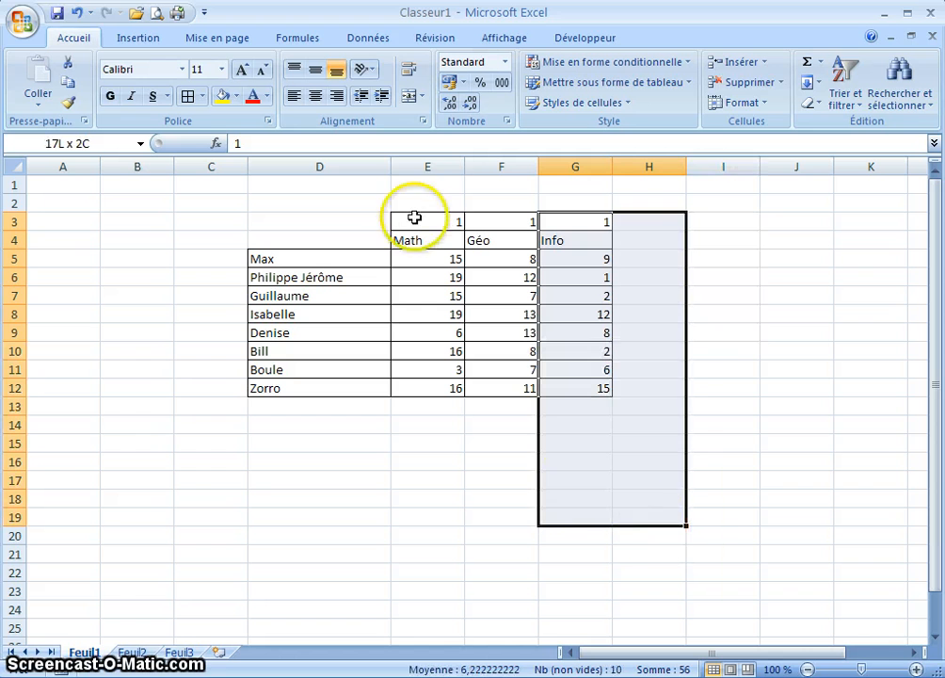
pyautogui.click(442, 316)
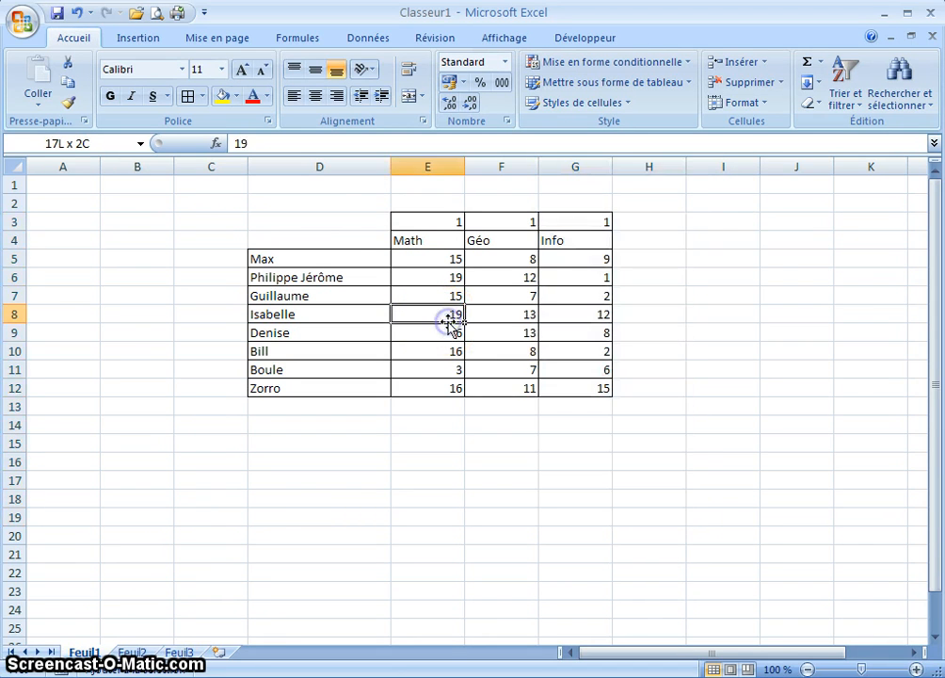
# Label the coefficient row by entering Coefficients in D3
pyautogui.click(315, 218)
pyautogui.write('Co')
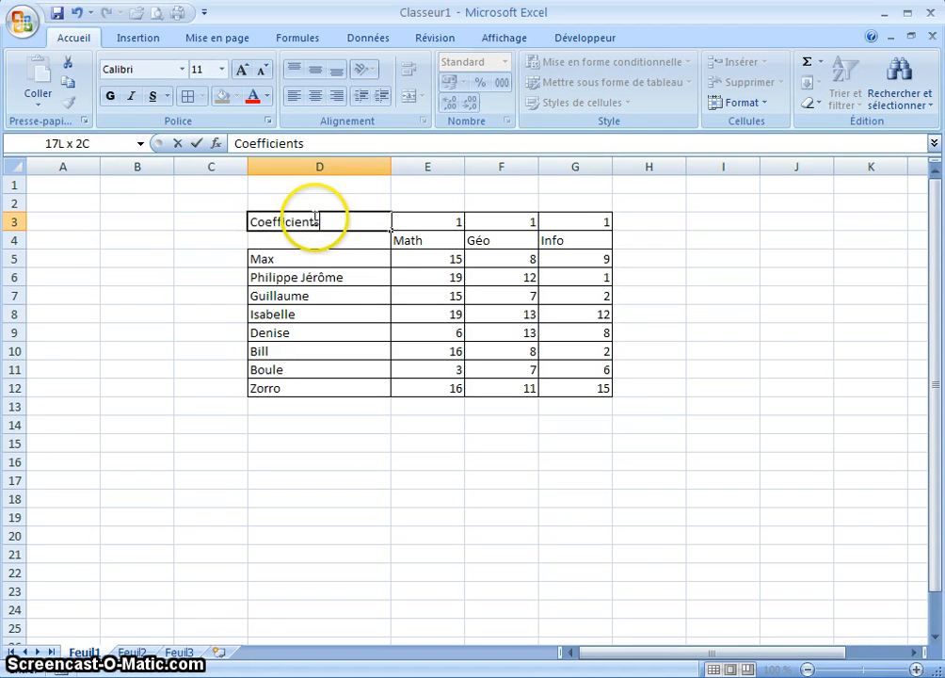
pyautogui.write('efficients')
pyautogui.press('Return')
pyautogui.write('MAtières')
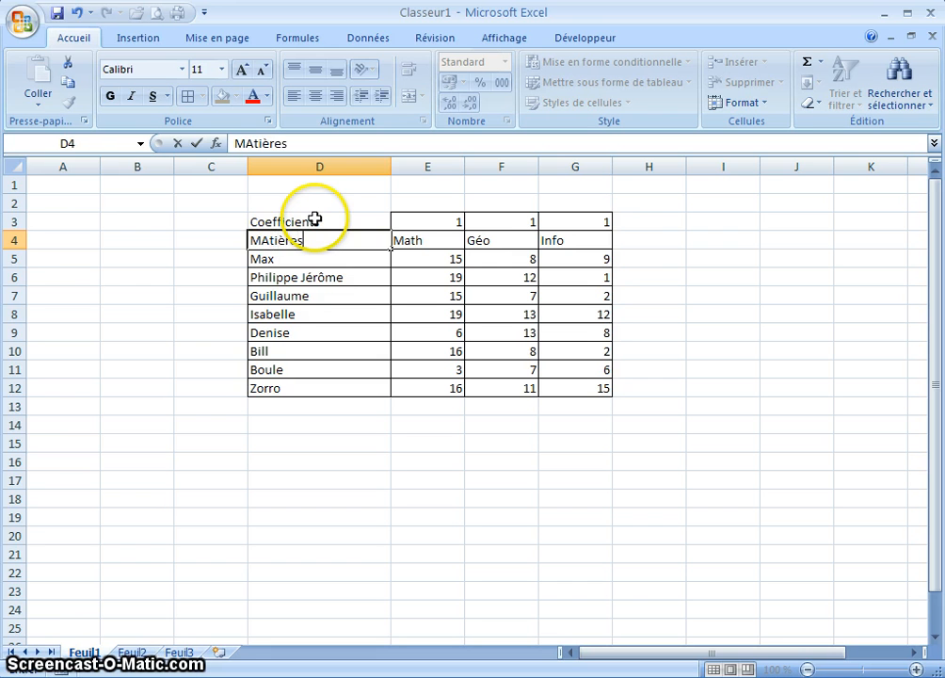
pyautogui.press('Return')
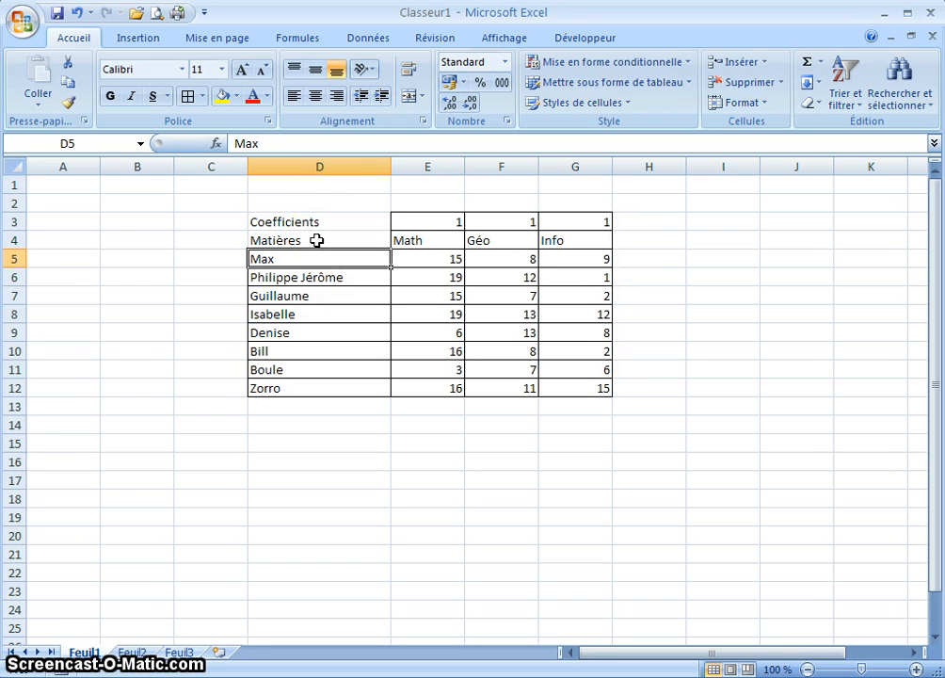
pyautogui.click(317, 239)
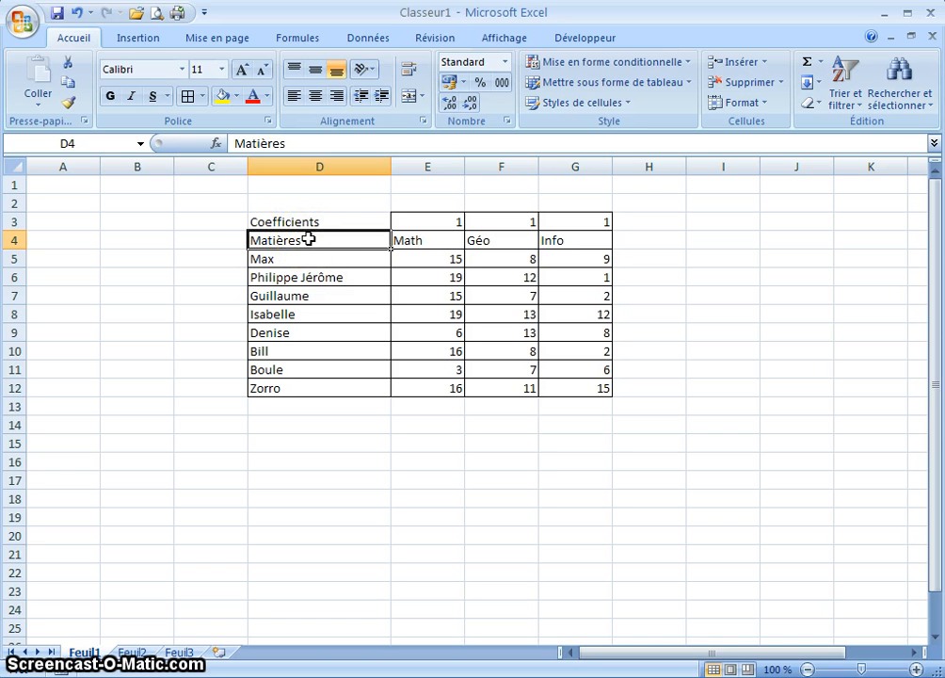
pyautogui.click(268, 238)
pyautogui.press('Delete')
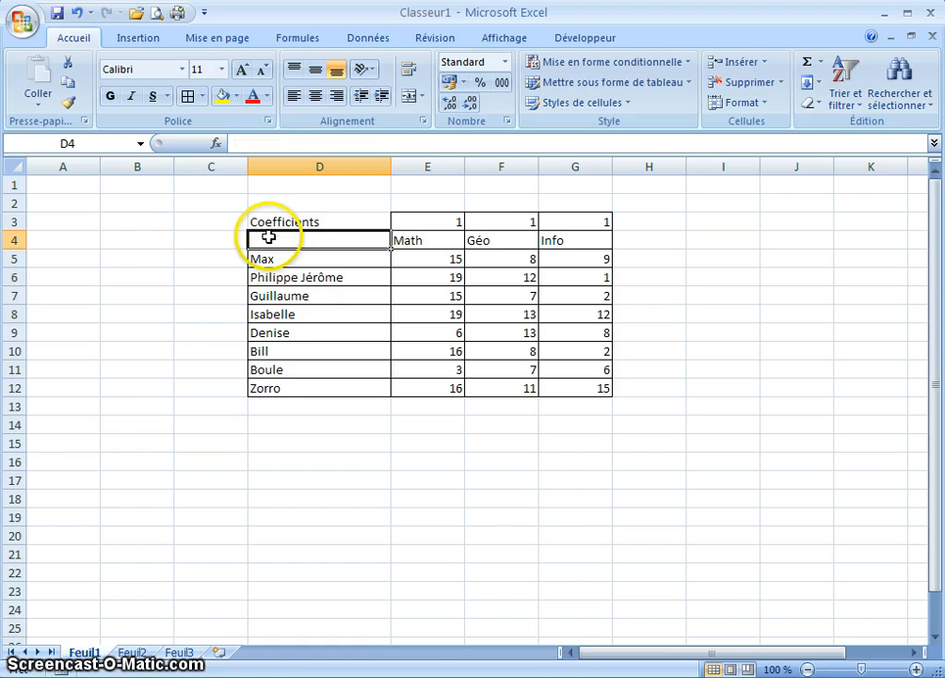
# Right-align the Coefficients label in D3
pyautogui.click(331, 220)
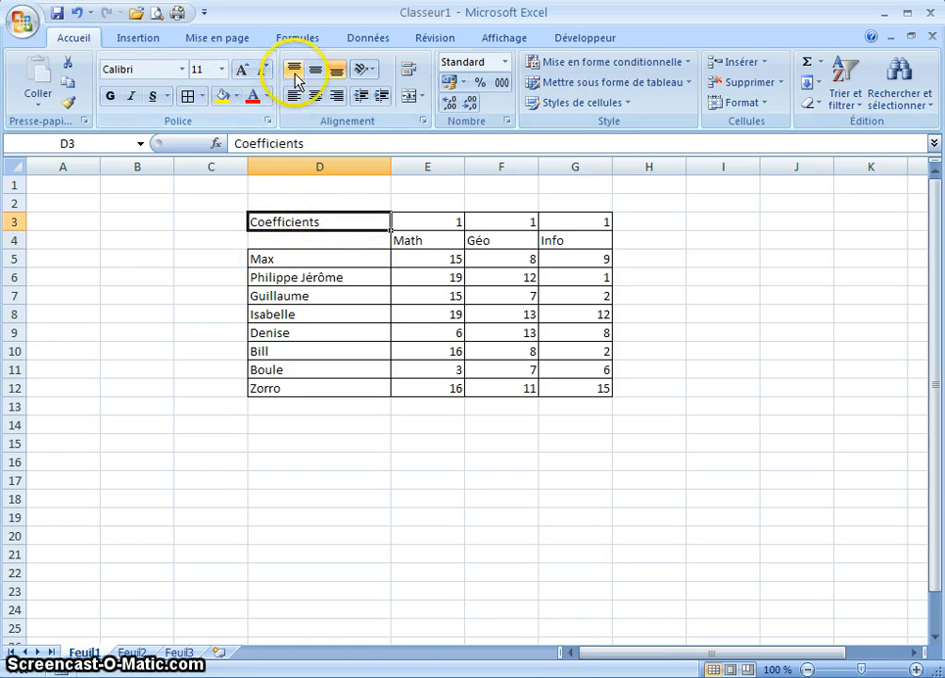
pyautogui.click(336, 96)
pyautogui.click(658, 530)
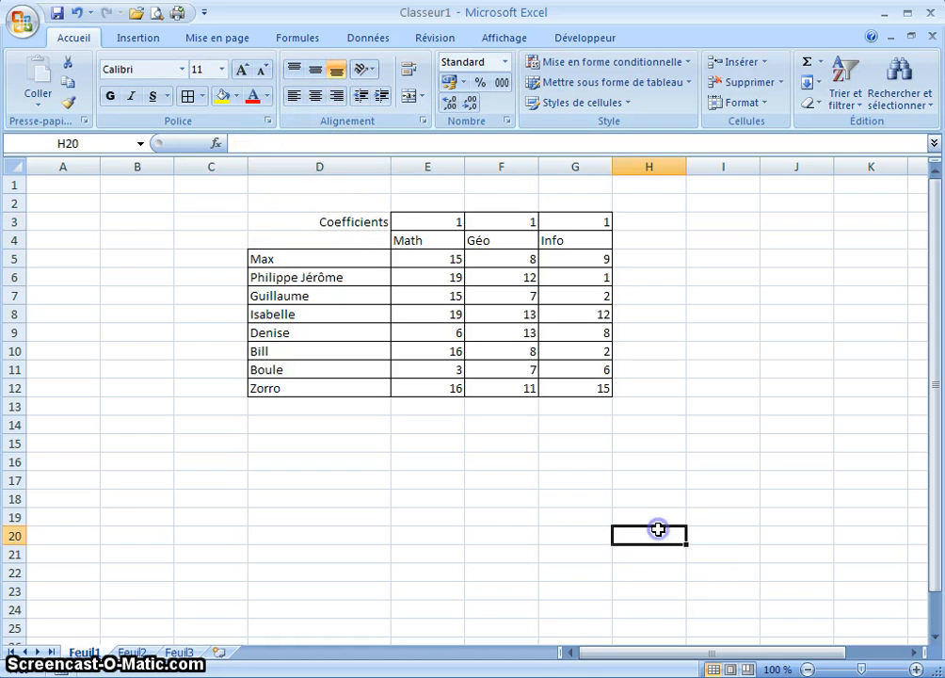
# Enter the headers Moyenne simple in I4 and Moyenne avec coefficient in J4
pyautogui.click(708, 242)
pyautogui.write('Mo')
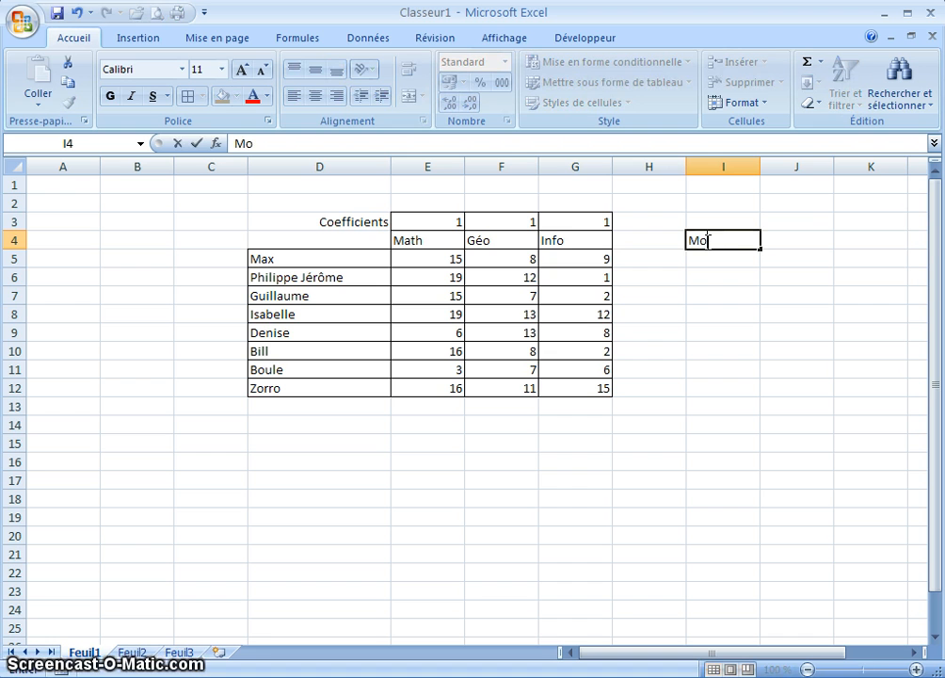
pyautogui.write('yen')
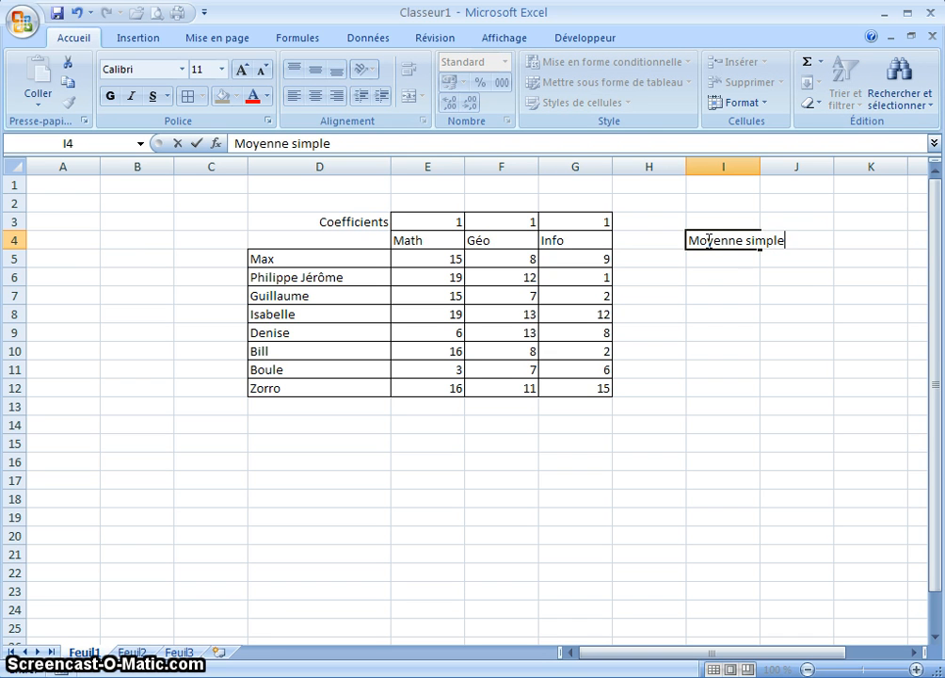
pyautogui.write('ne simple')
pyautogui.press('Return')
pyautogui.click(813, 238)
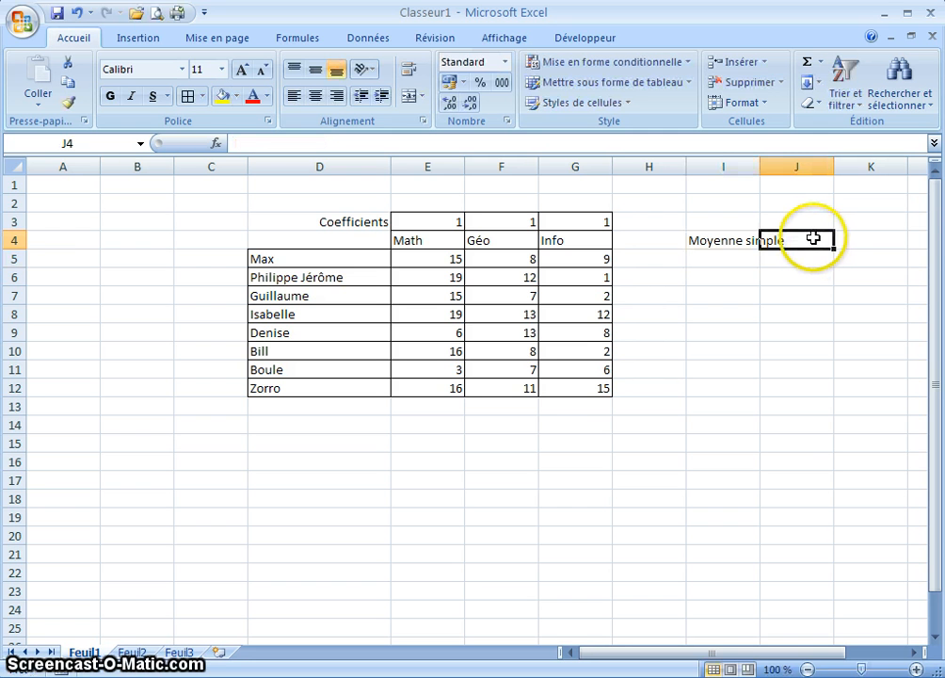
pyautogui.write('Moyenne')
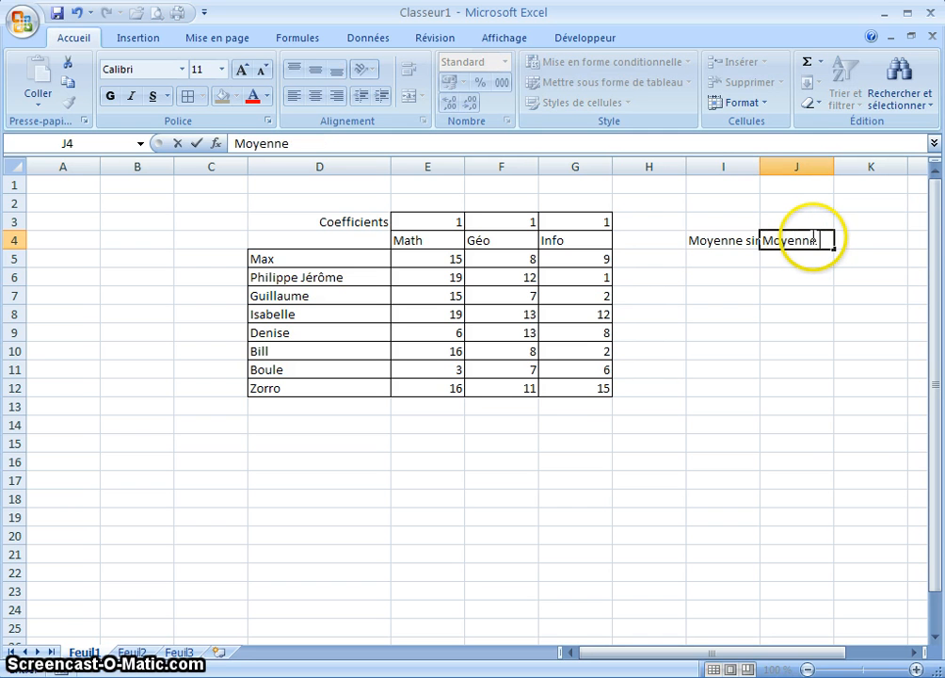
pyautogui.write(' avec coefficient')
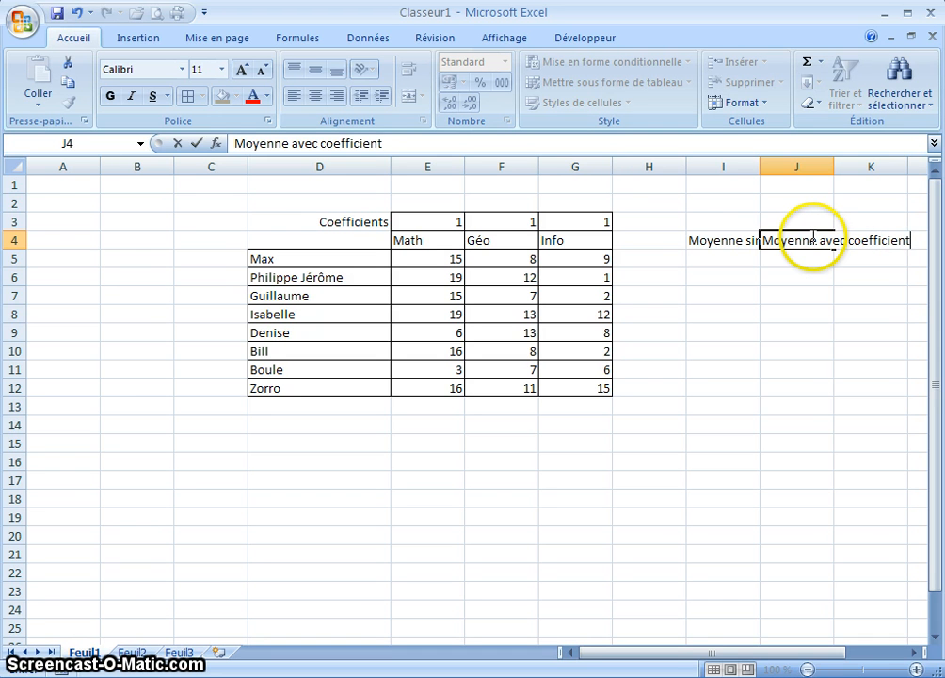
pyautogui.press('Return')
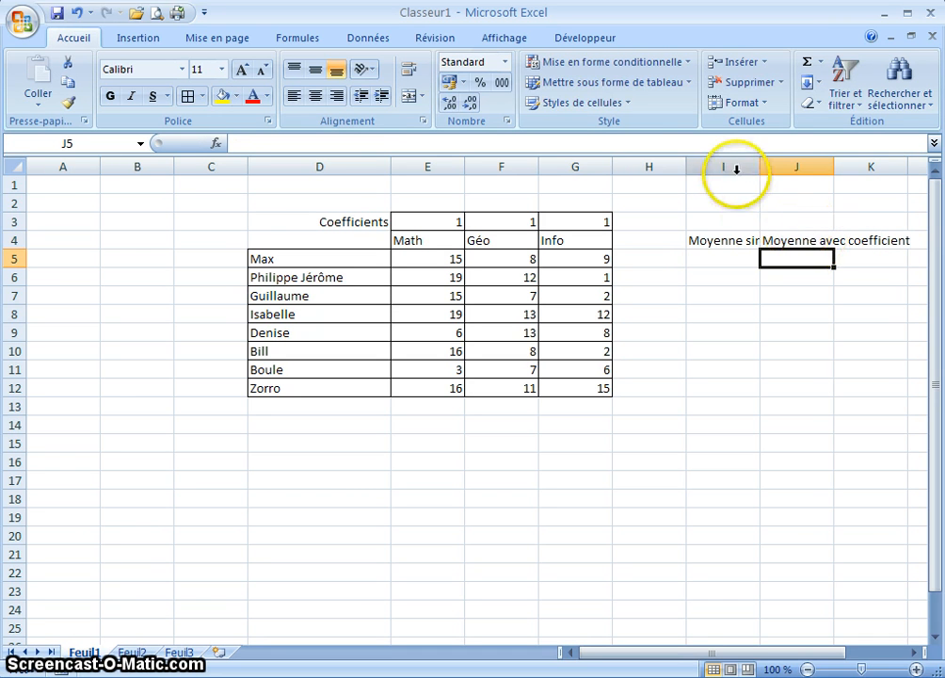
# Apply all borders to the averages table in I4:J12
pyautogui.click(720, 219)
pyautogui.moveTo(718, 243); pyautogui.dragTo(785, 389)
pyautogui.click(188, 97)
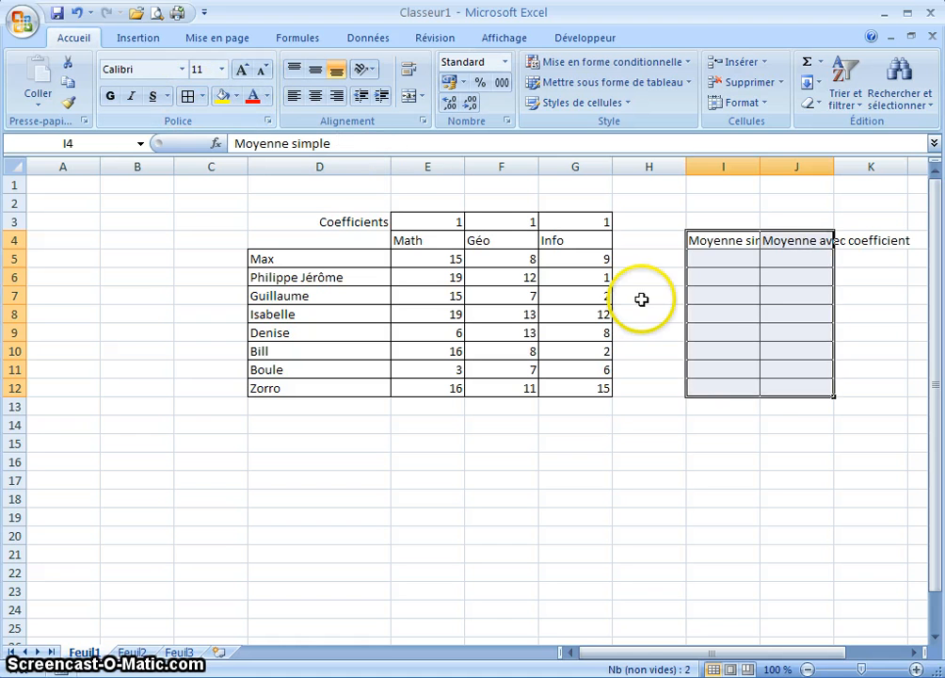
pyautogui.click(740, 237)
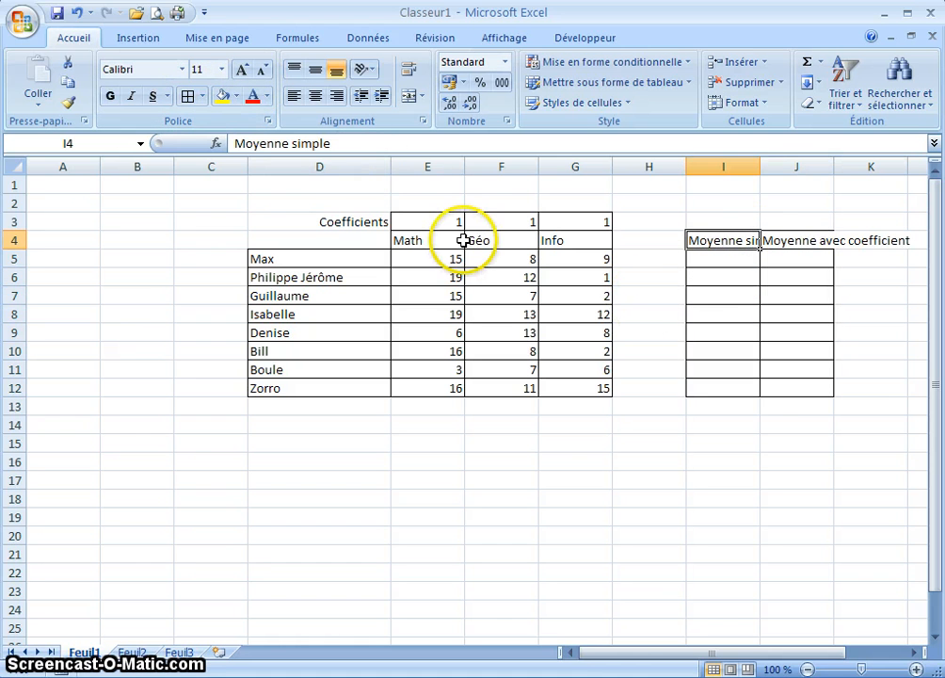
# Insert a line break between Moyenne and simple in the header cell I4
pyautogui.click(293, 142)
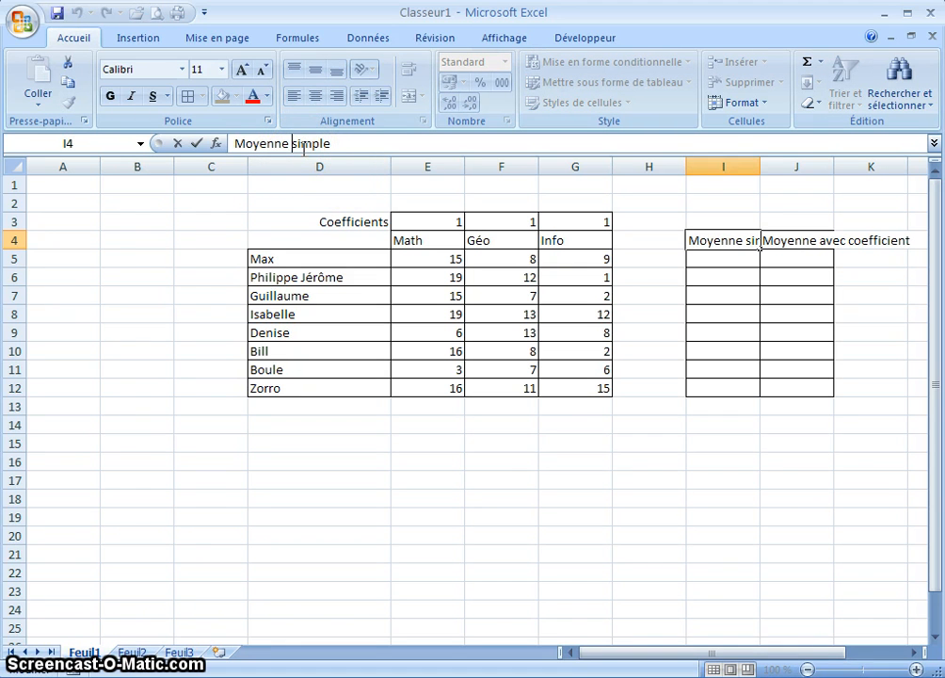
pyautogui.press('BackSpace')
pyautogui.press('BackSpace')
pyautogui.press('BackSpace')
pyautogui.press('BackSpace')
pyautogui.press('BackSpace')
pyautogui.press('BackSpace')
pyautogui.press('BackSpace')
pyautogui.press('BackSpace')
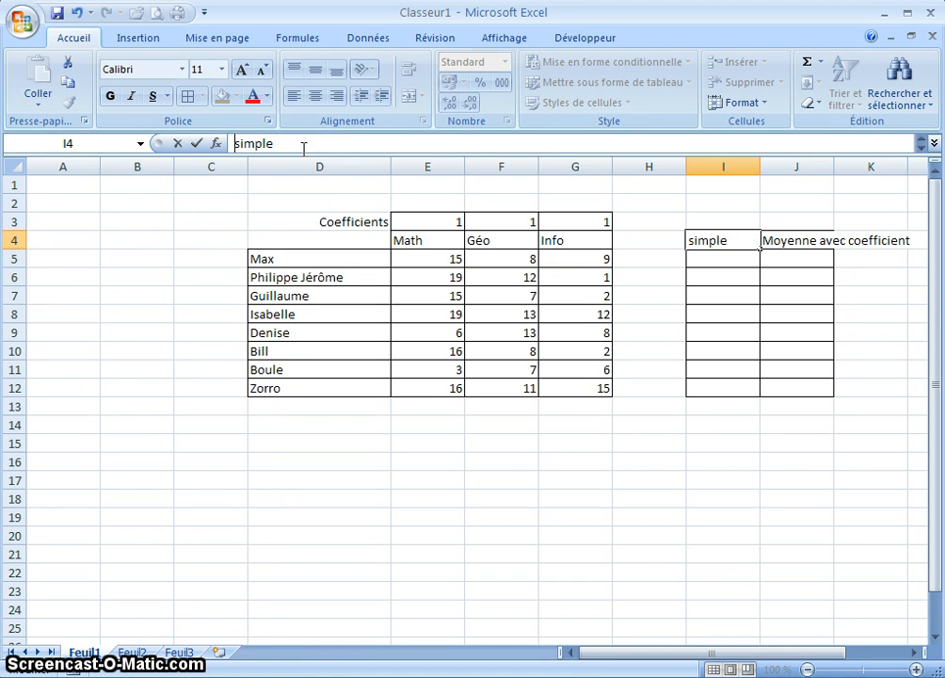
pyautogui.press('Return')
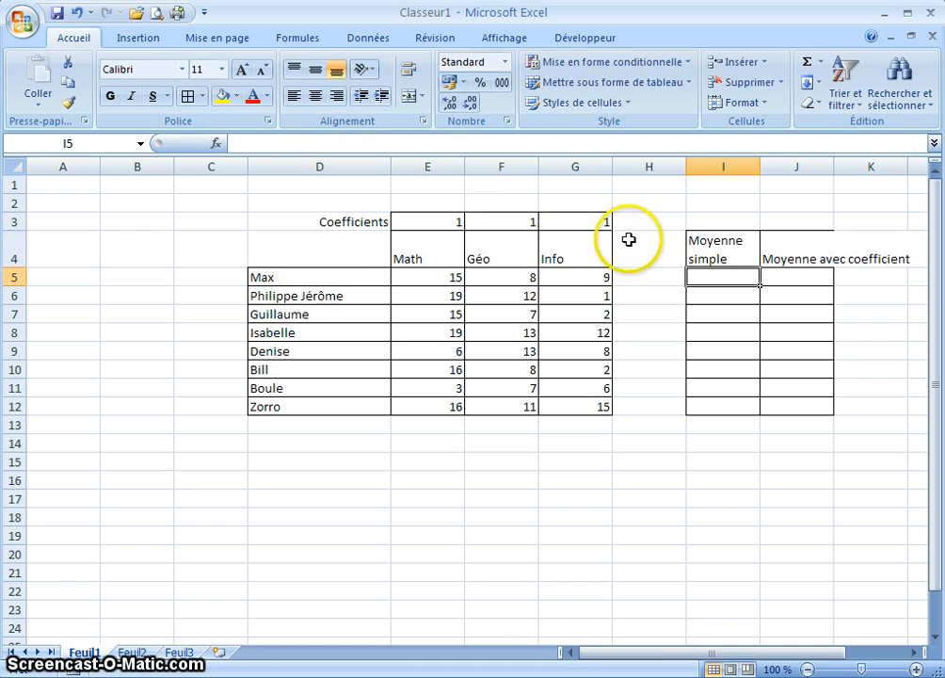
# Insert a line break after Moyenne in the Moyenne avec coefficient header in J4
pyautogui.click(788, 257)
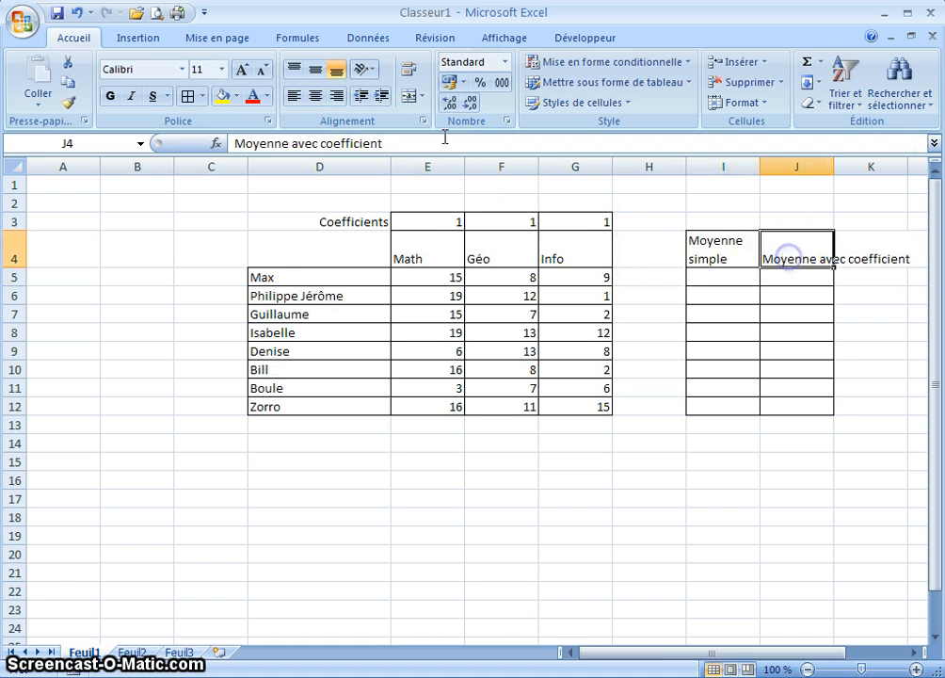
pyautogui.click(294, 142)
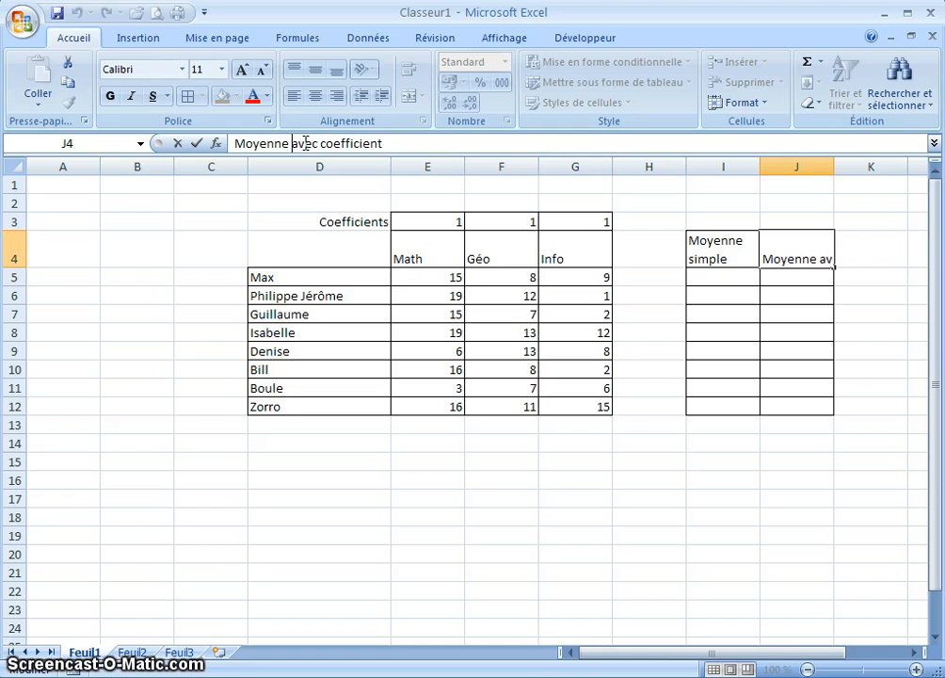
pyautogui.press('BackSpace')
pyautogui.press('BackSpace')
pyautogui.press('BackSpace')
pyautogui.press('BackSpace')
pyautogui.press('BackSpace')
pyautogui.press('BackSpace')
pyautogui.press('BackSpace')
pyautogui.press('BackSpace')
pyautogui.press('Return')
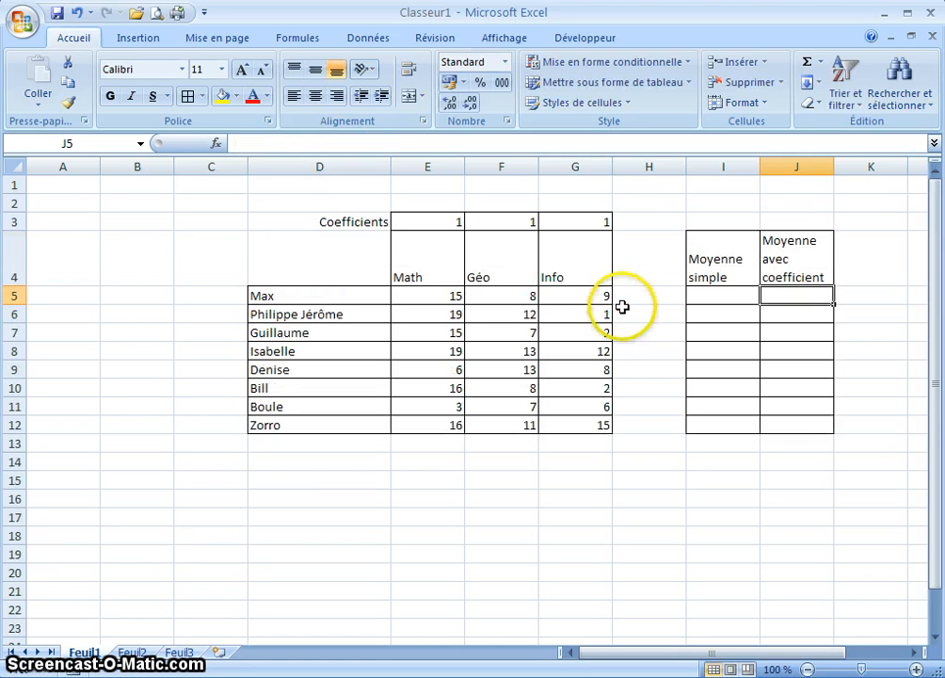
# Center the average headers in I4:J4 horizontally and middle-align the entire sheet vertically
pyautogui.moveTo(719, 258); pyautogui.dragTo(769, 254)
pyautogui.click(315, 96)
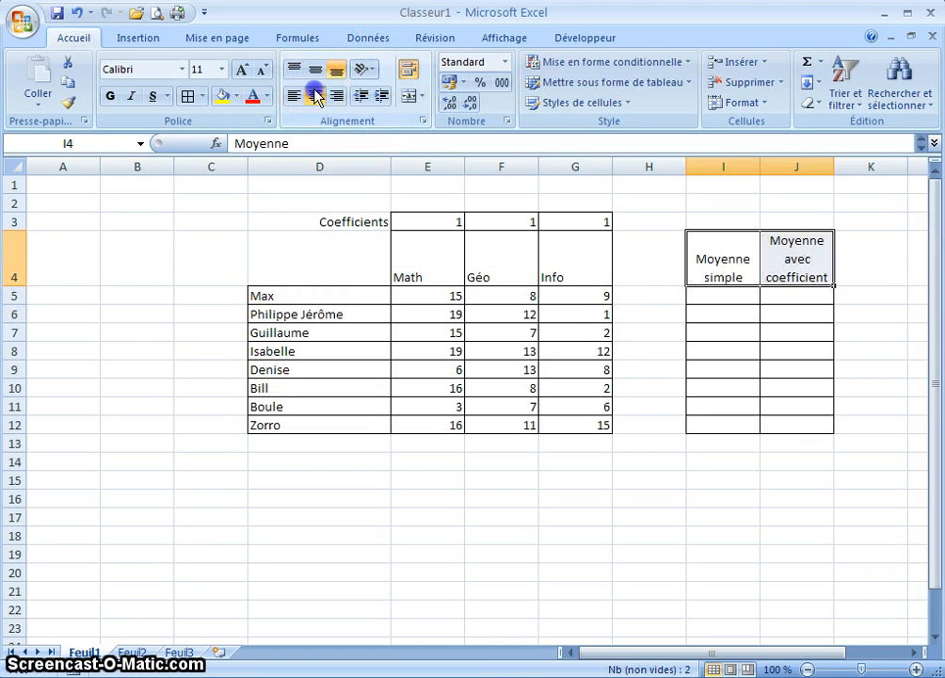
pyautogui.click(17, 171)
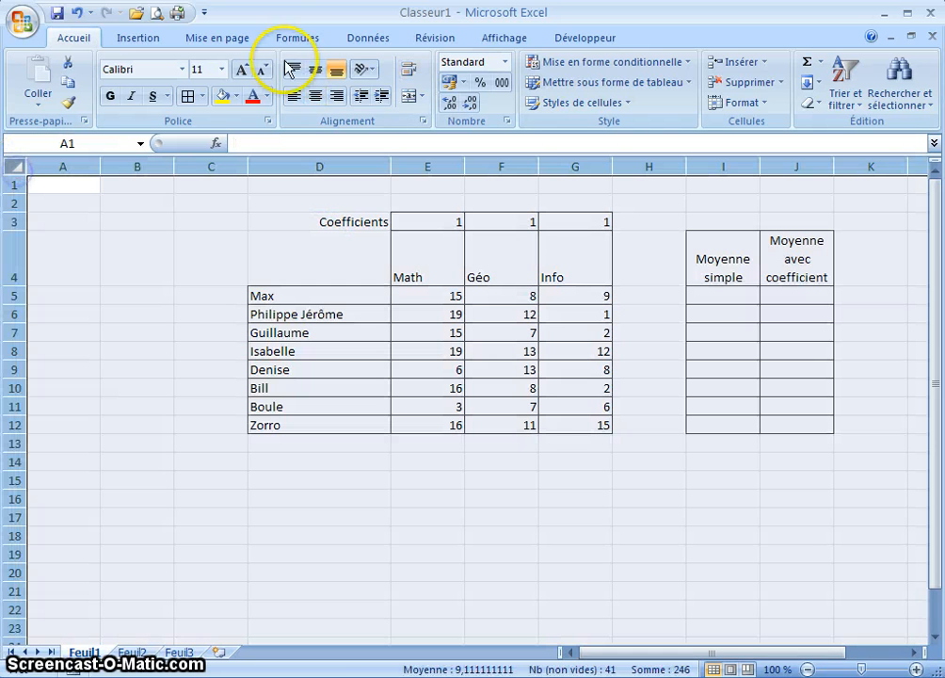
pyautogui.click(315, 72)
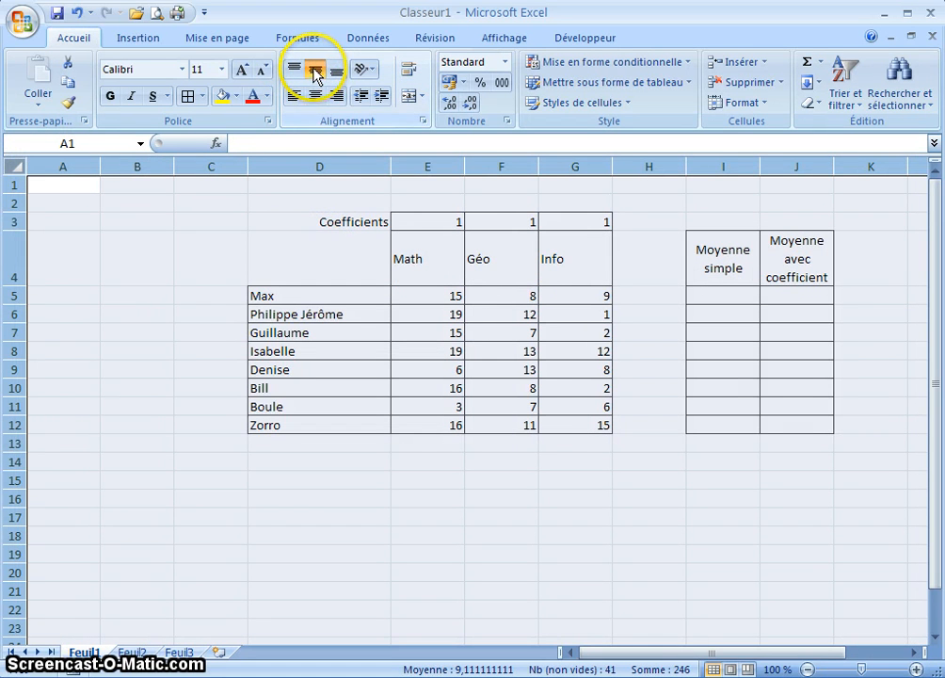
# Center the subject headers Math, Géo and Info in E4:G4 horizontally
pyautogui.moveTo(428, 259); pyautogui.dragTo(543, 250)
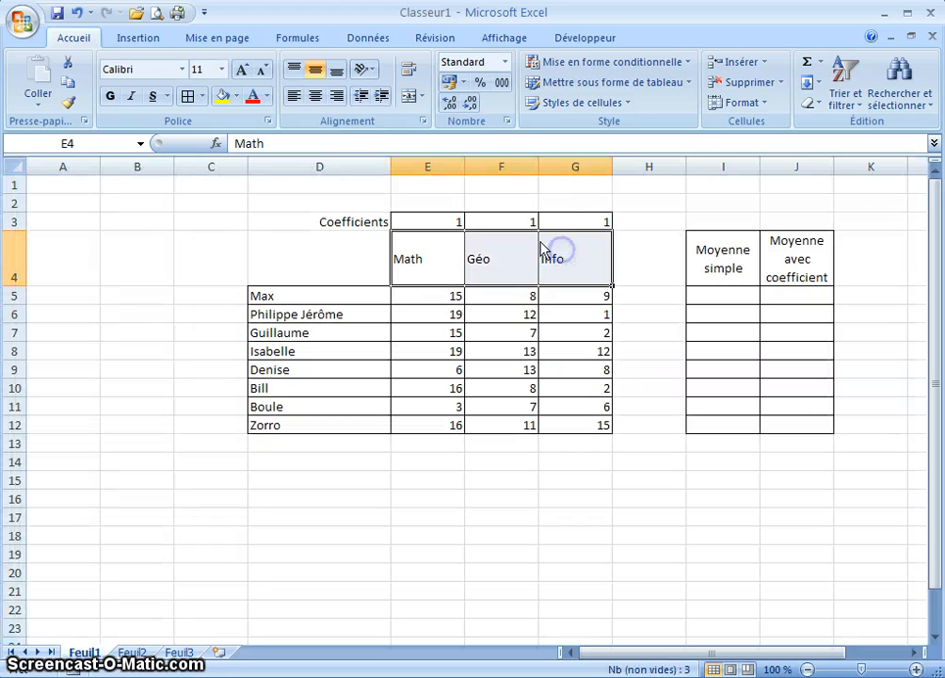
pyautogui.click(318, 97)
pyautogui.click(470, 329)
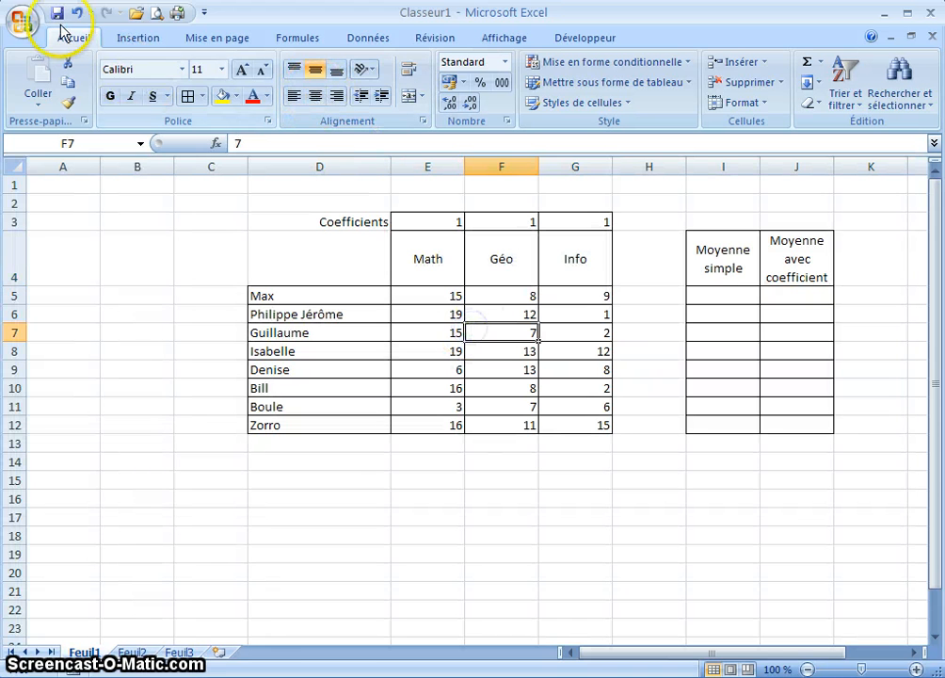
# Save the workbook as exemple-moyenne in Mes documents
pyautogui.click(57, 18)
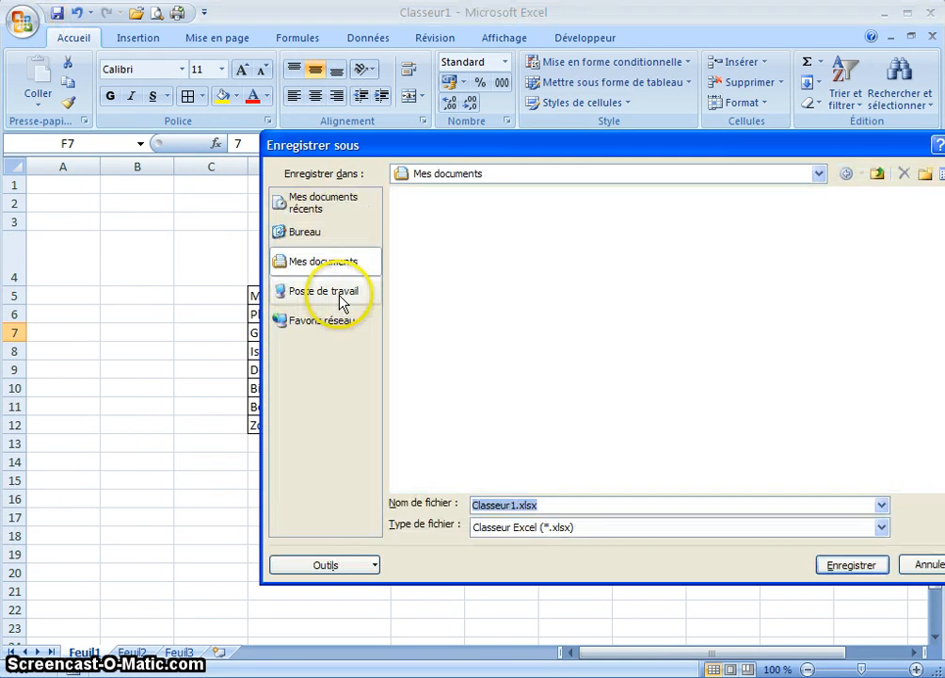
pyautogui.write('exemple-moyenne')
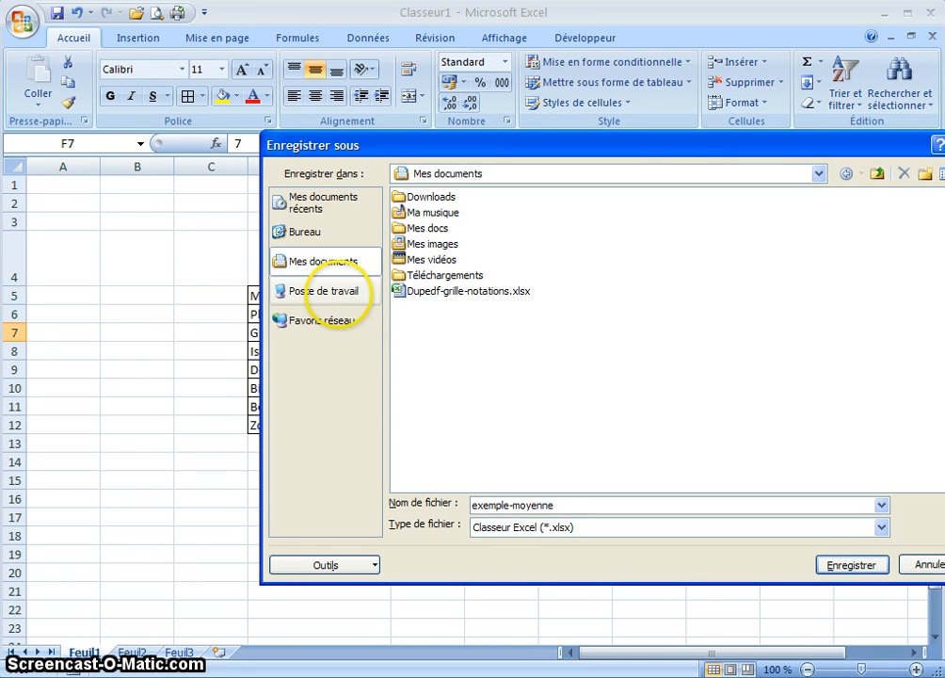
pyautogui.press('Return')
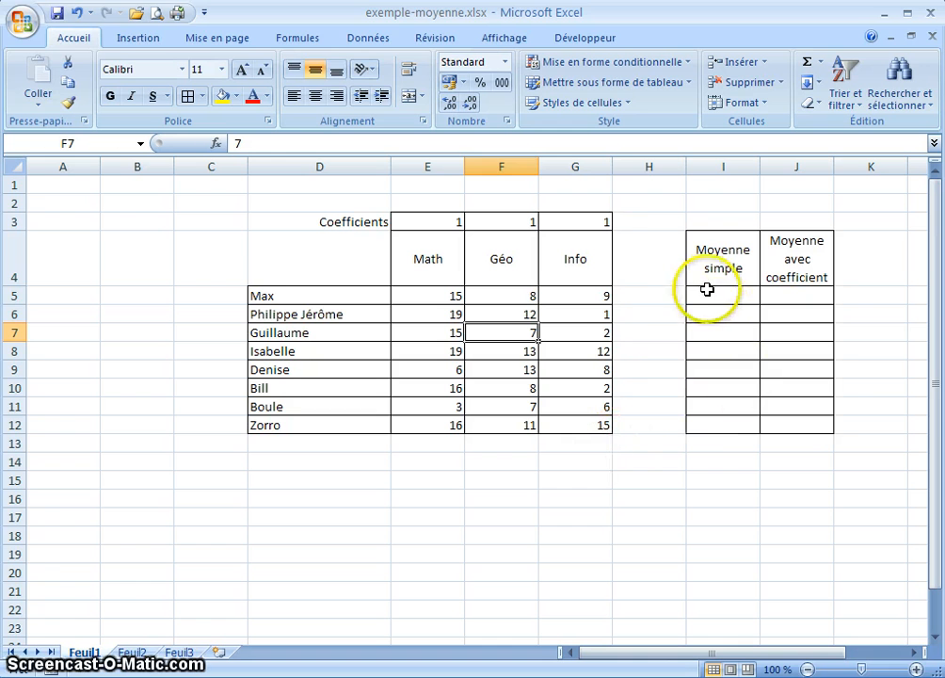
# Calculate the first student's simple average in I5 with =MOYENNE(E5:G5) and check the entered formula
pyautogui.click(706, 300)
pyautogui.write('=moyenne(')
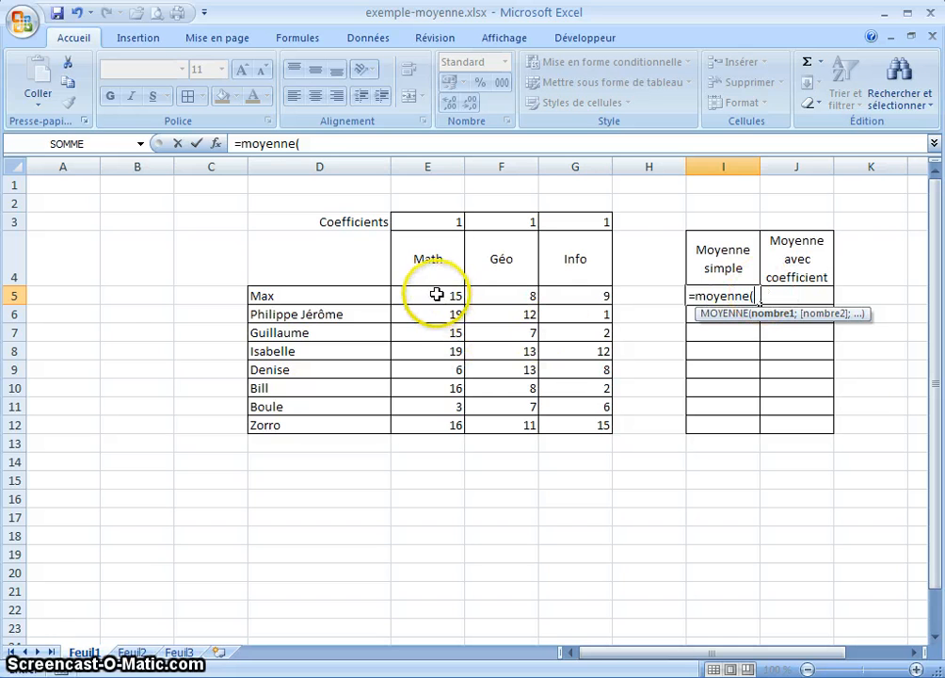
pyautogui.moveTo(436, 295); pyautogui.dragTo(590, 298)
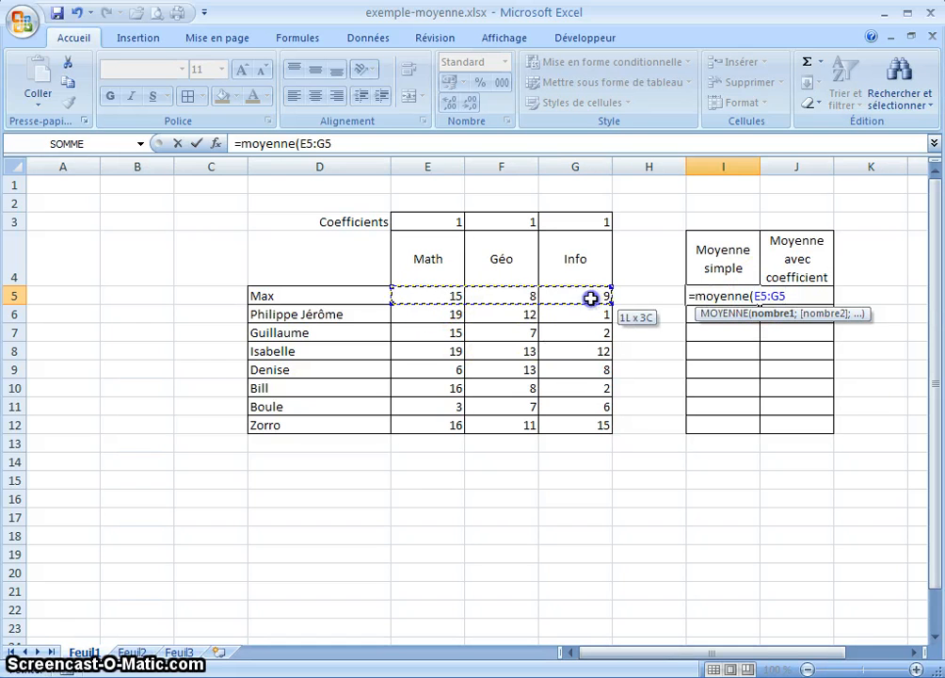
pyautogui.write(')')
pyautogui.press('Return')
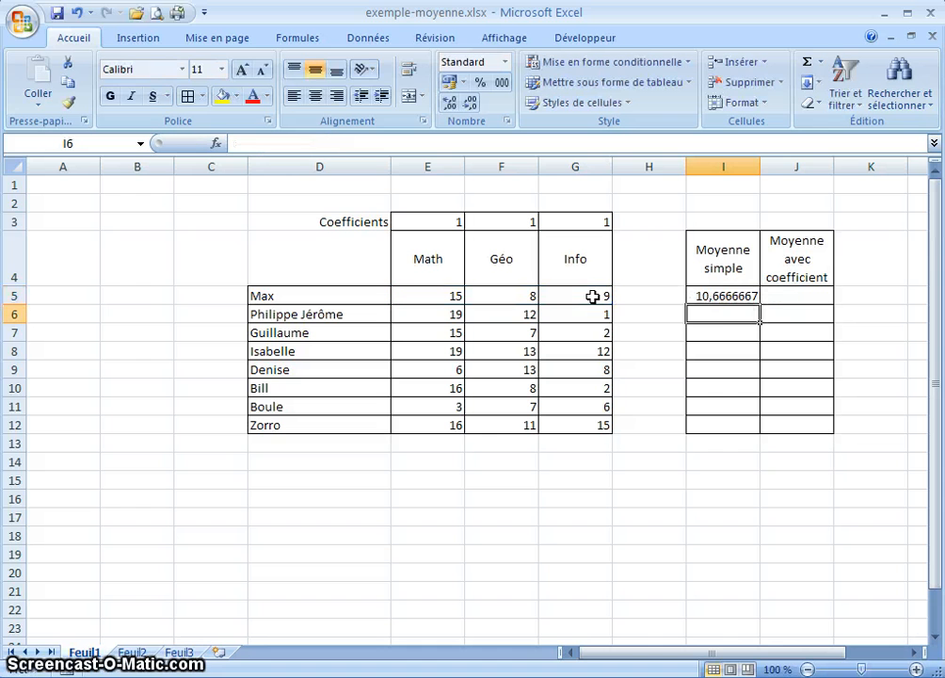
pyautogui.click(699, 292)
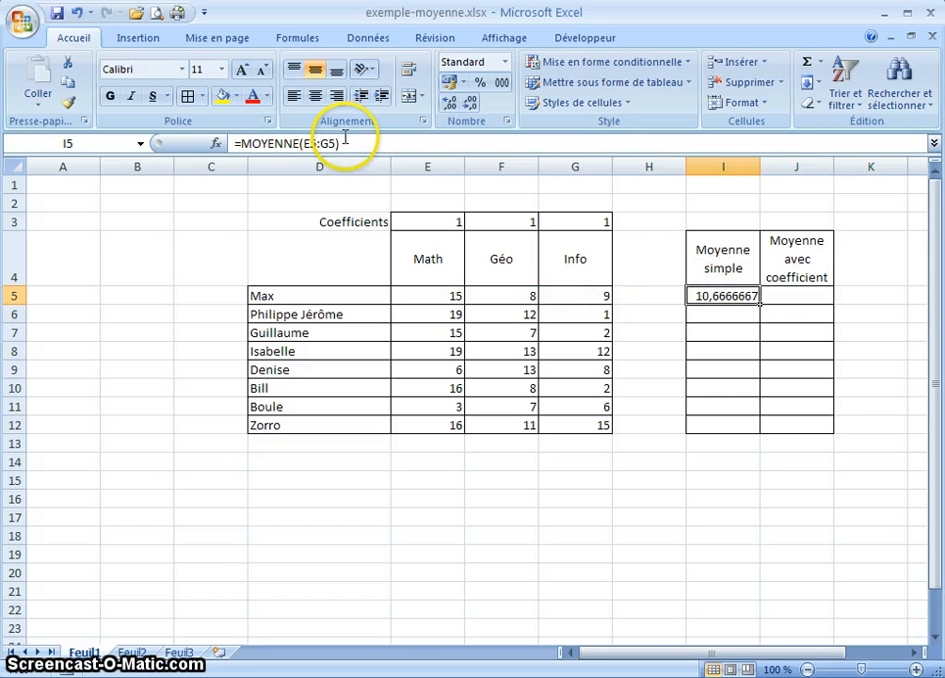
# Delete the empty columns A and B from the sheet
pyautogui.moveTo(80, 167); pyautogui.dragTo(120, 175)
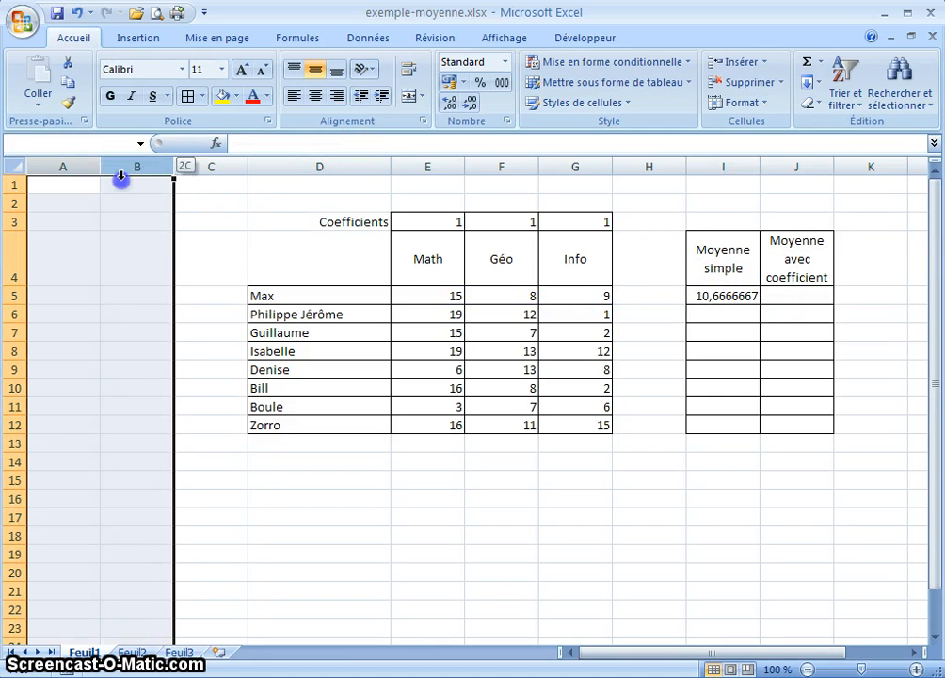
pyautogui.rightClick(97, 285)
pyautogui.click(170, 403)
pyautogui.click(428, 542)
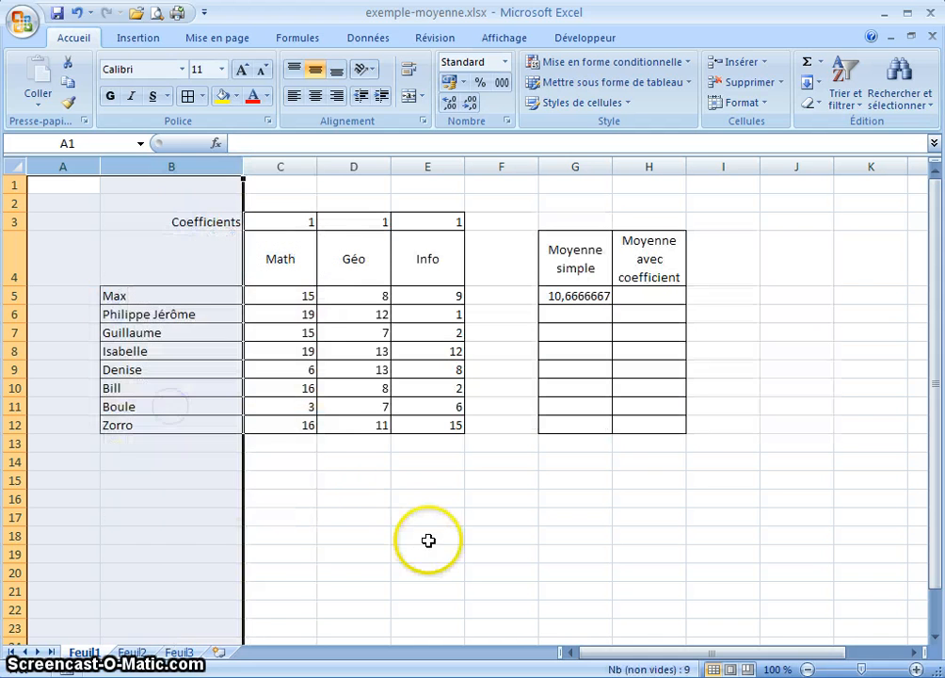
# Fill the simple average formula from G5 down to G12, undo the fill and repeat it
pyautogui.click(570, 297)
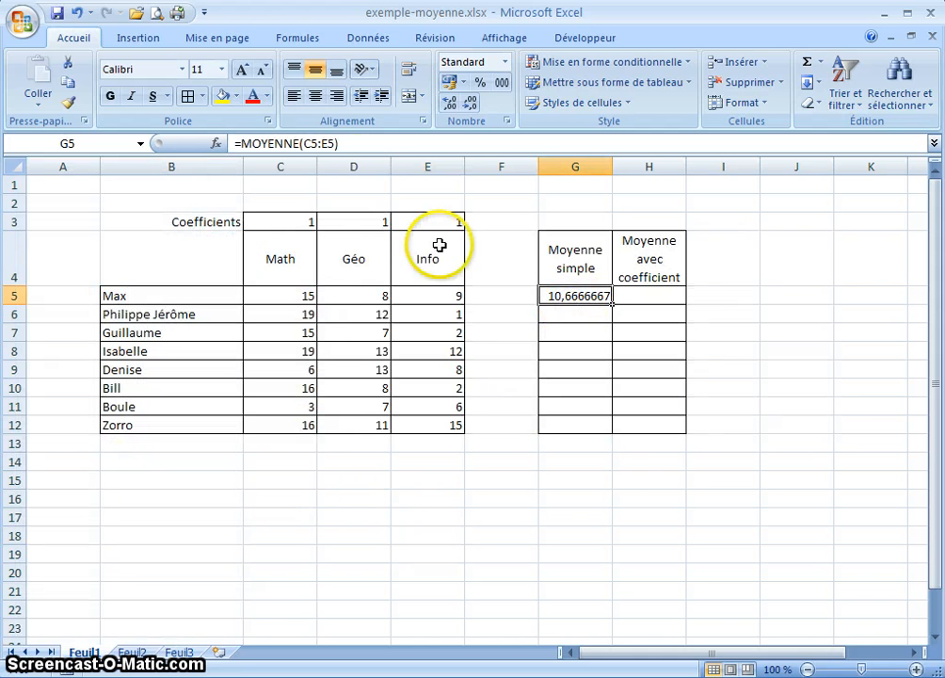
pyautogui.moveTo(614, 304); pyautogui.dragTo(608, 435)
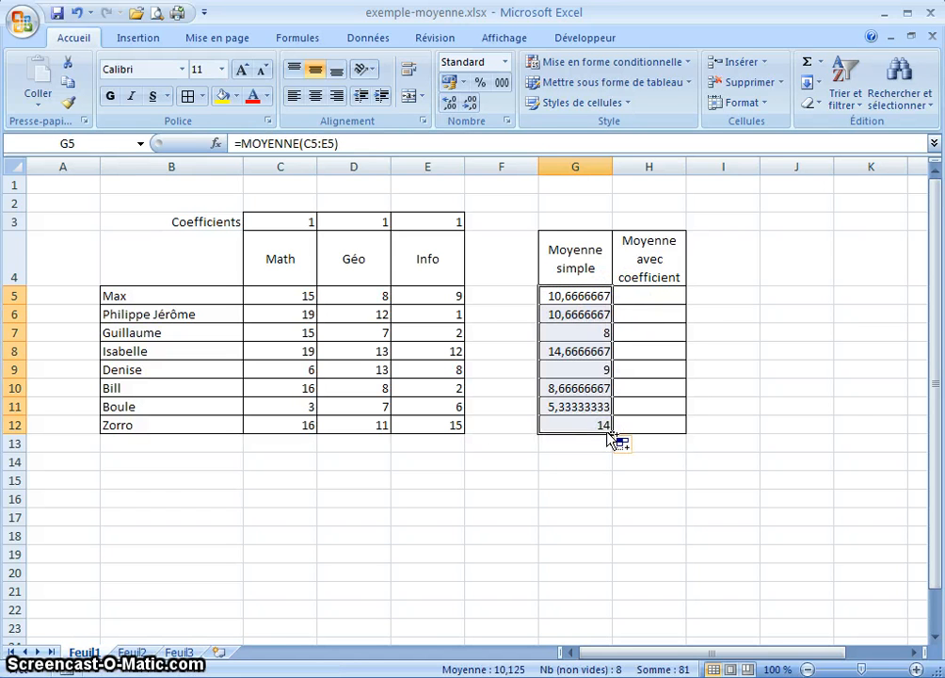
pyautogui.hotkey('ctrl', 'z')
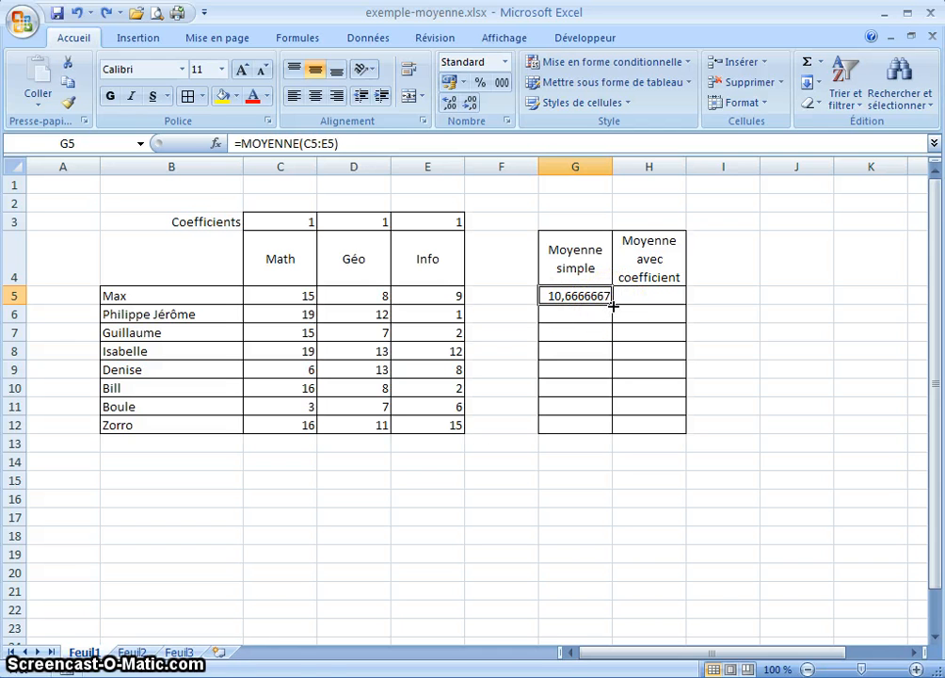
pyautogui.moveTo(613, 305); pyautogui.dragTo(620, 443)
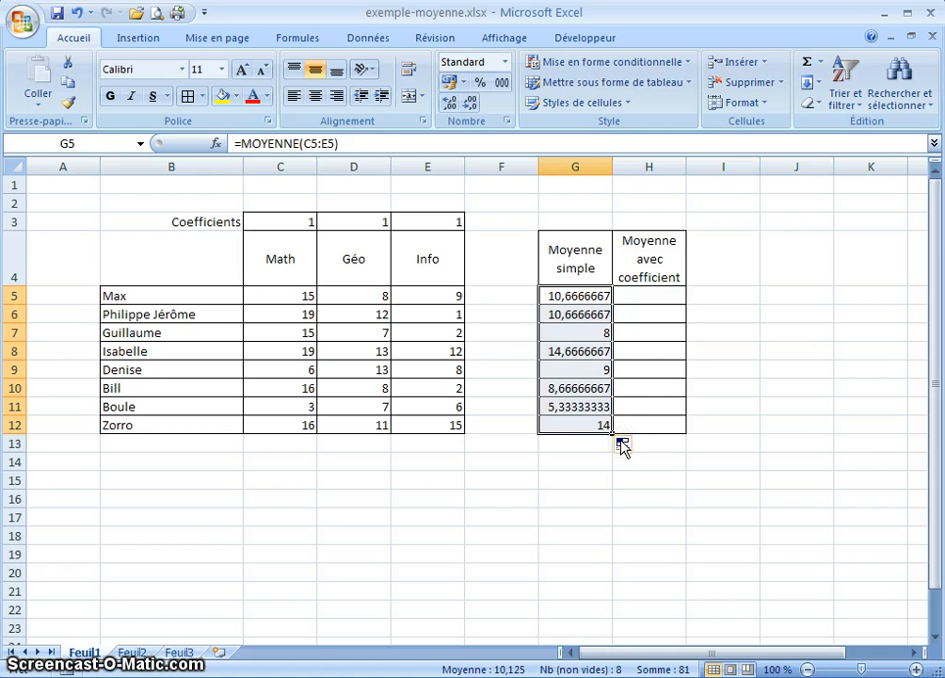
# Examine which grade cells the average formulas in G5 and G6 refer to
pyautogui.click(560, 297)
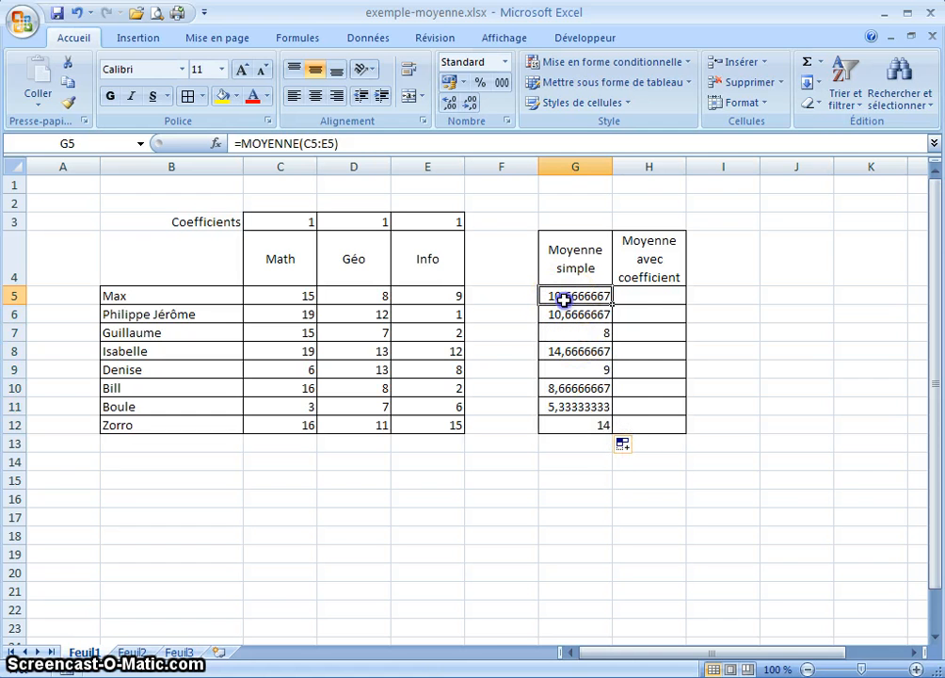
pyautogui.doubleClick(565, 296)
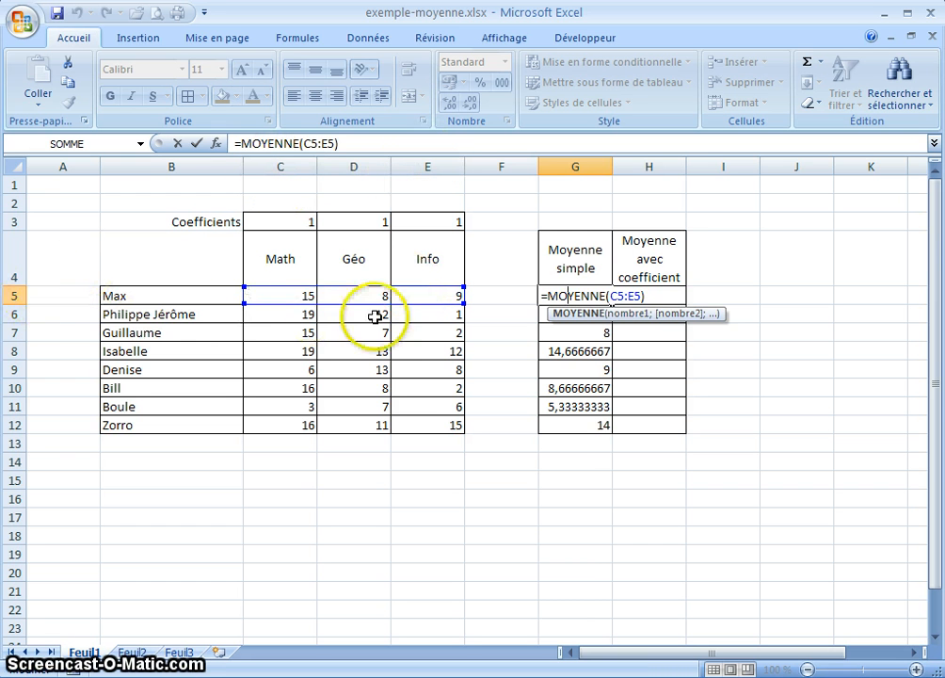
pyautogui.click(404, 307)
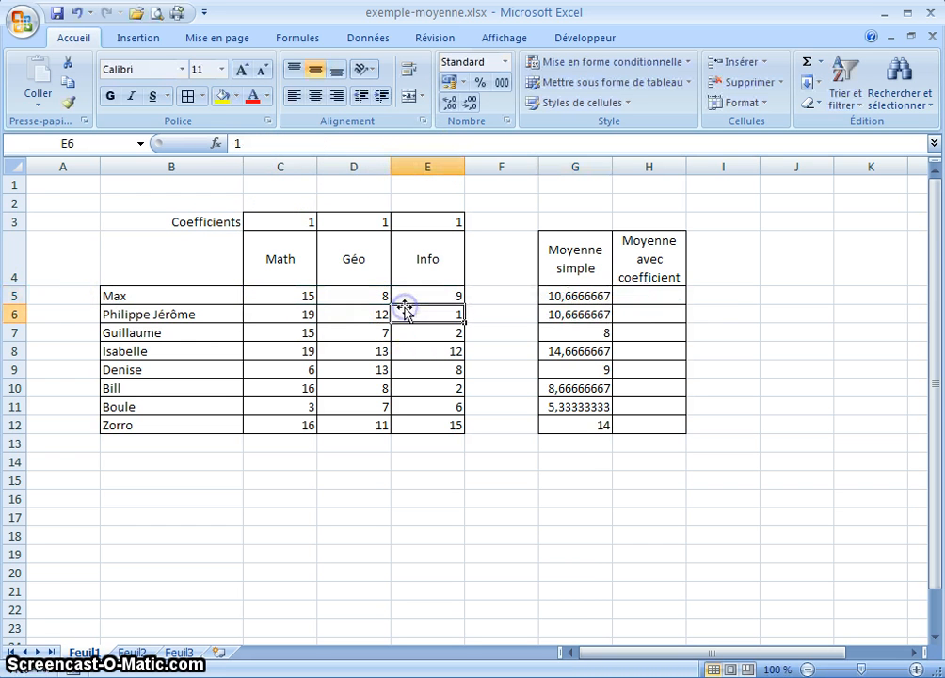
pyautogui.click(595, 316)
pyautogui.doubleClick(595, 316)
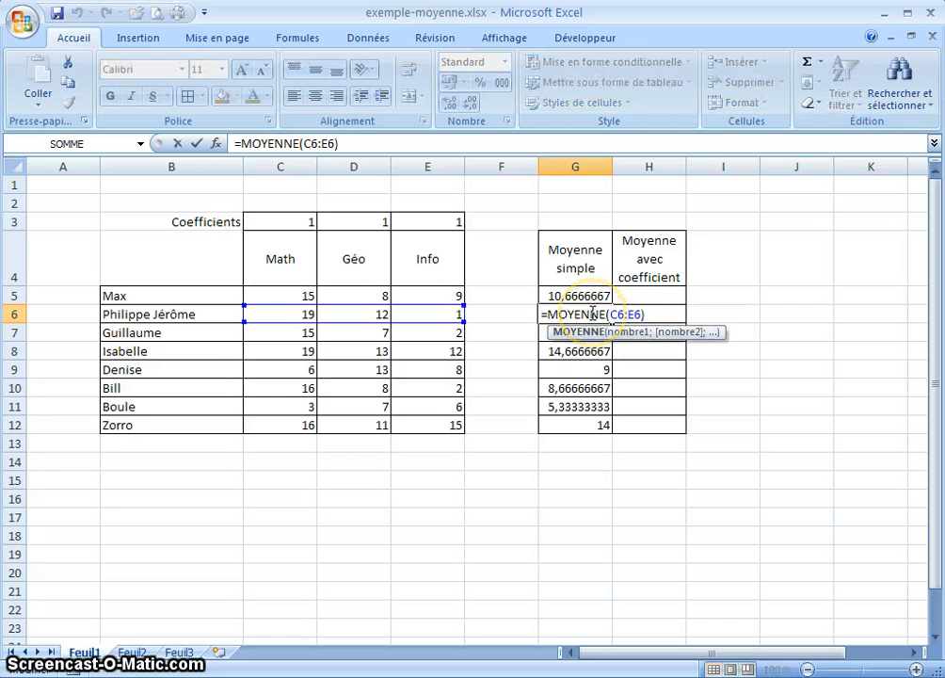
# Fill the formula in G5 down to G12 again and check the cell range used in G6
pyautogui.click(604, 298)
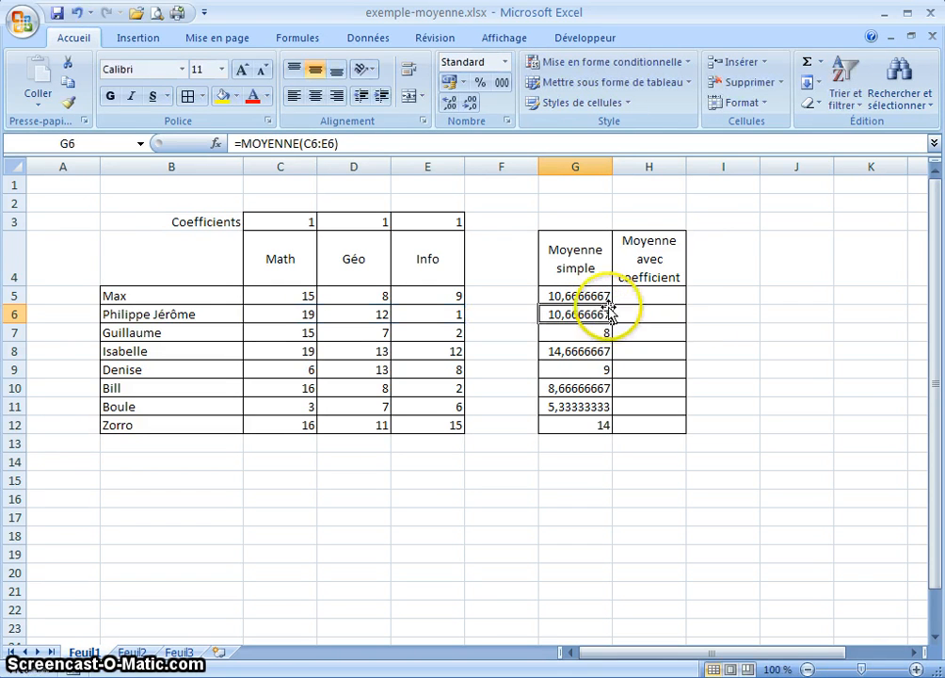
pyautogui.moveTo(610, 303); pyautogui.dragTo(604, 433)
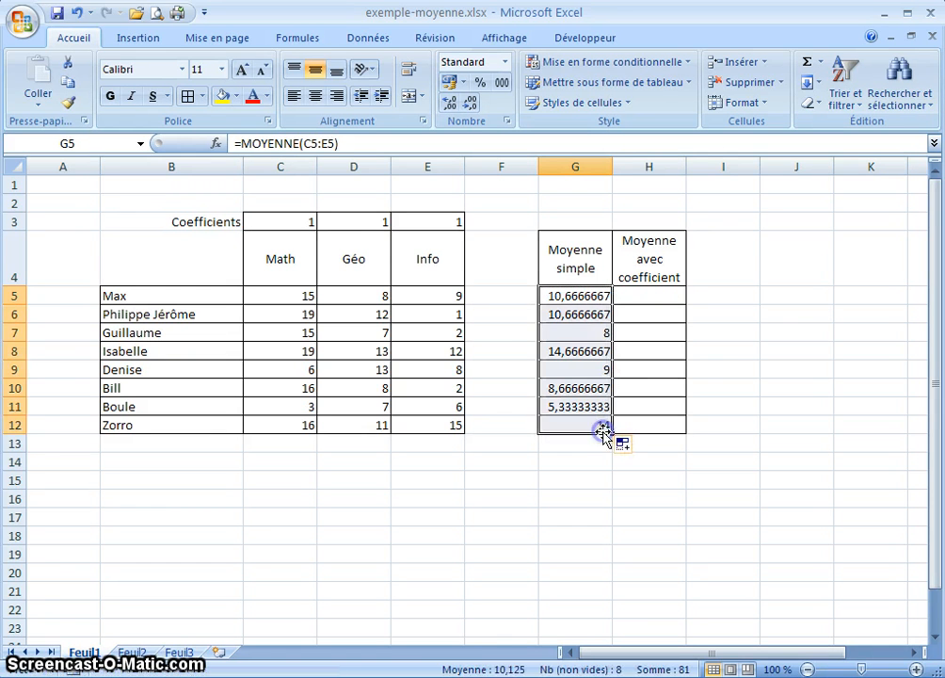
pyautogui.doubleClick(574, 314)
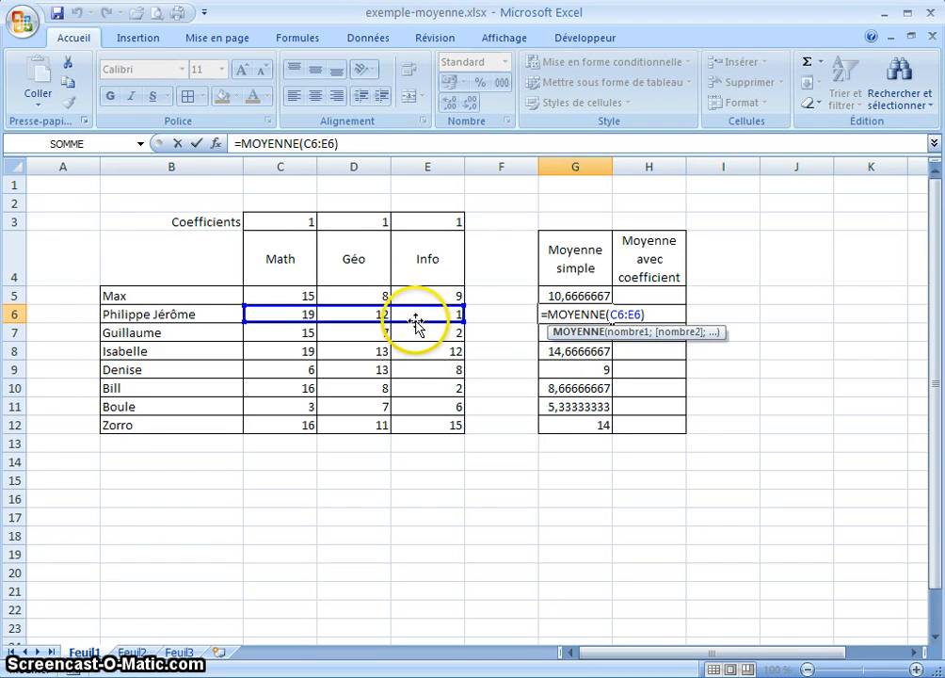
pyautogui.press('Return')
# Apply the thousands-separator number style with two decimals to the simple averages in G5:G12
pyautogui.moveTo(564, 294); pyautogui.dragTo(567, 425)
pyautogui.click(448, 102)
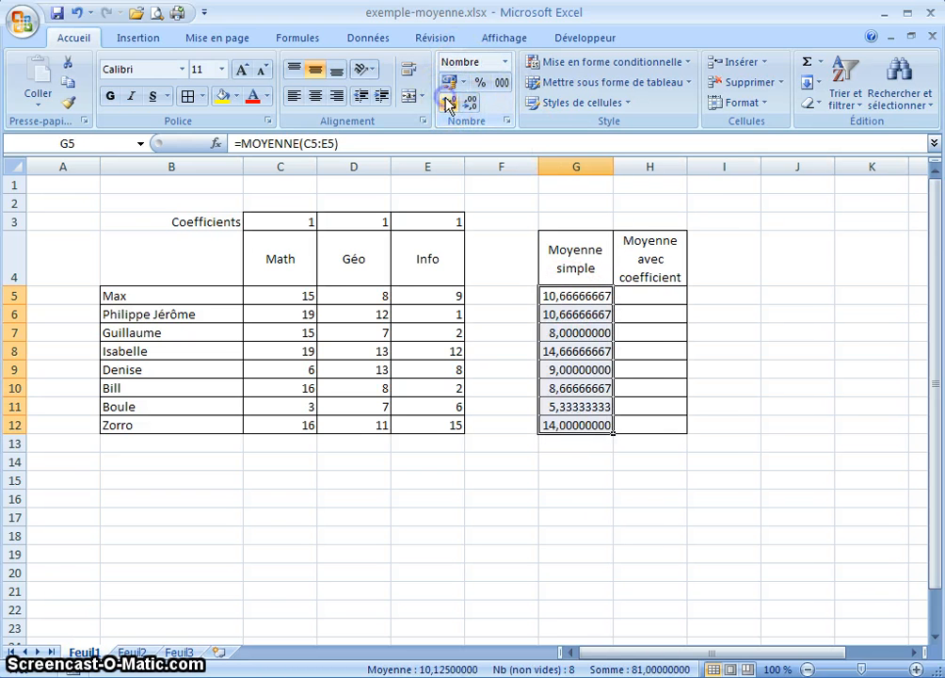
pyautogui.click(502, 84)
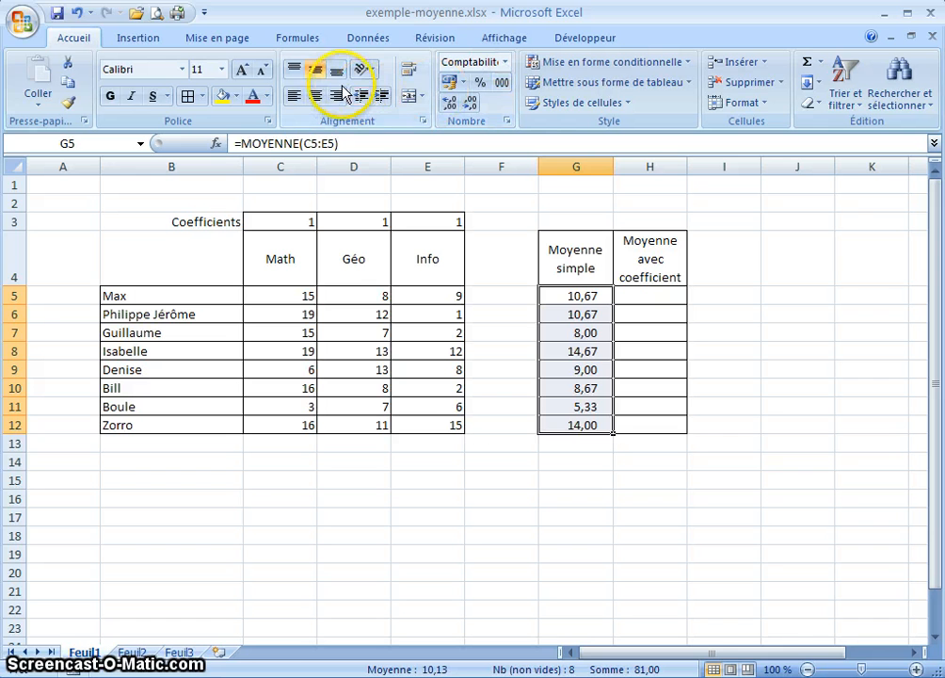
pyautogui.click(628, 556)
# Set the Math coefficient in C3 to 3 and the Info coefficient in E3 to 4
pyautogui.click(654, 295)
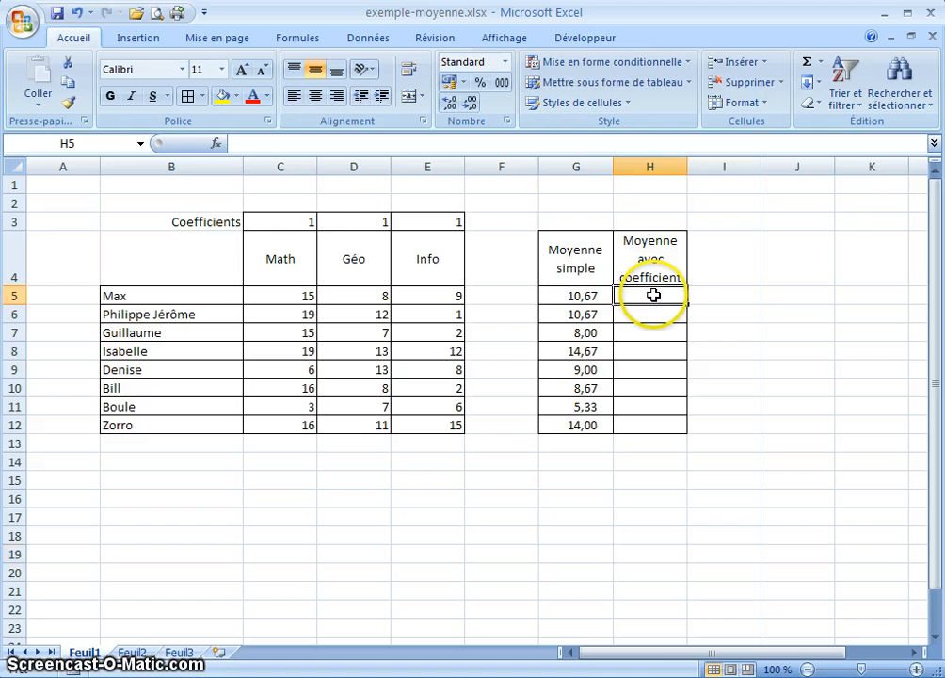
pyautogui.click(287, 219)
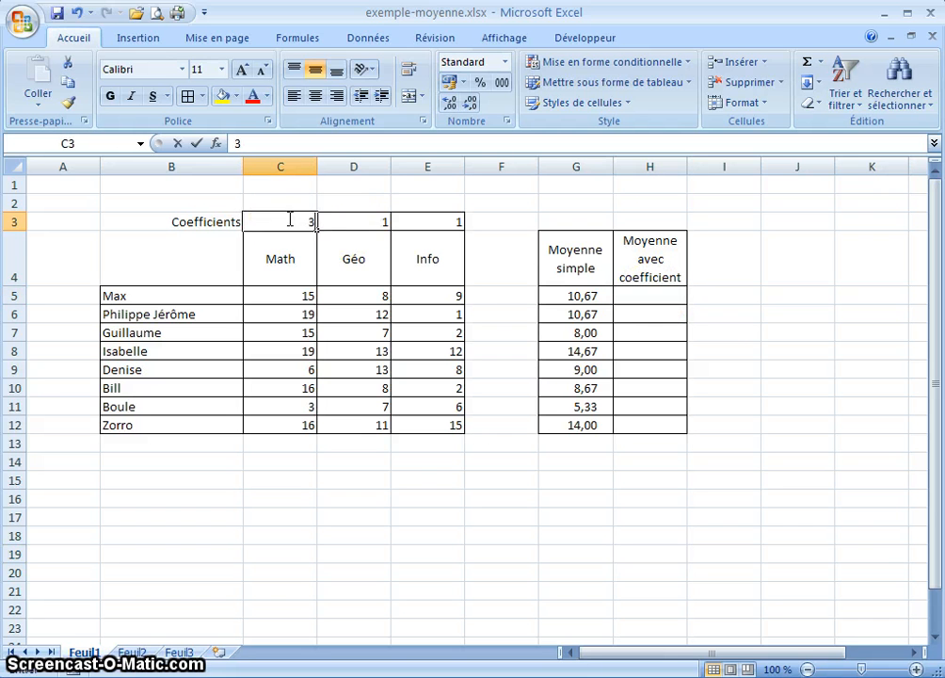
pyautogui.write('3')
pyautogui.click(352, 222)
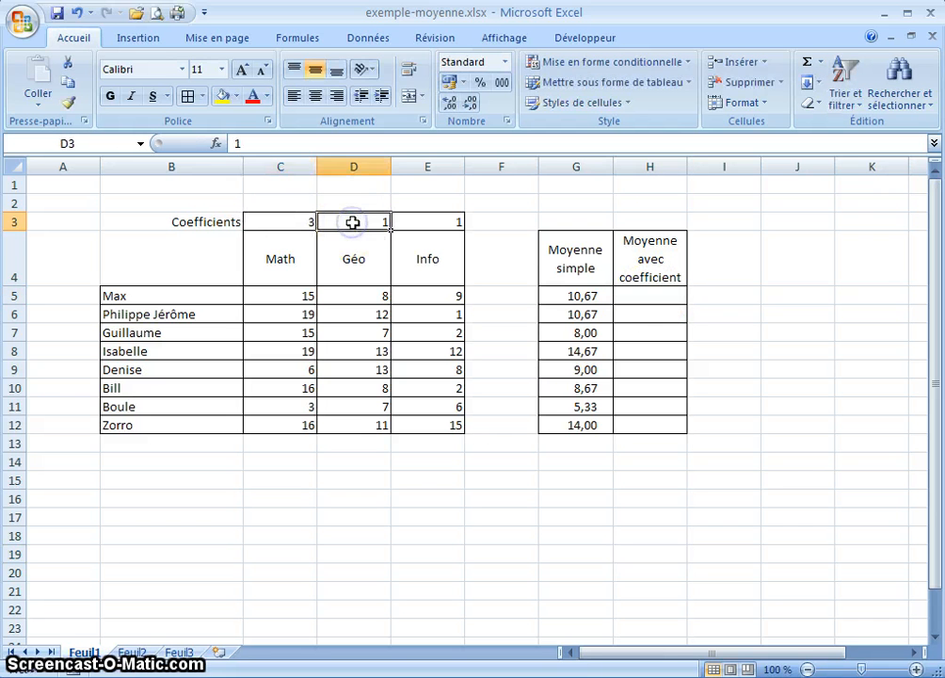
pyautogui.click(425, 220)
pyautogui.write('4')
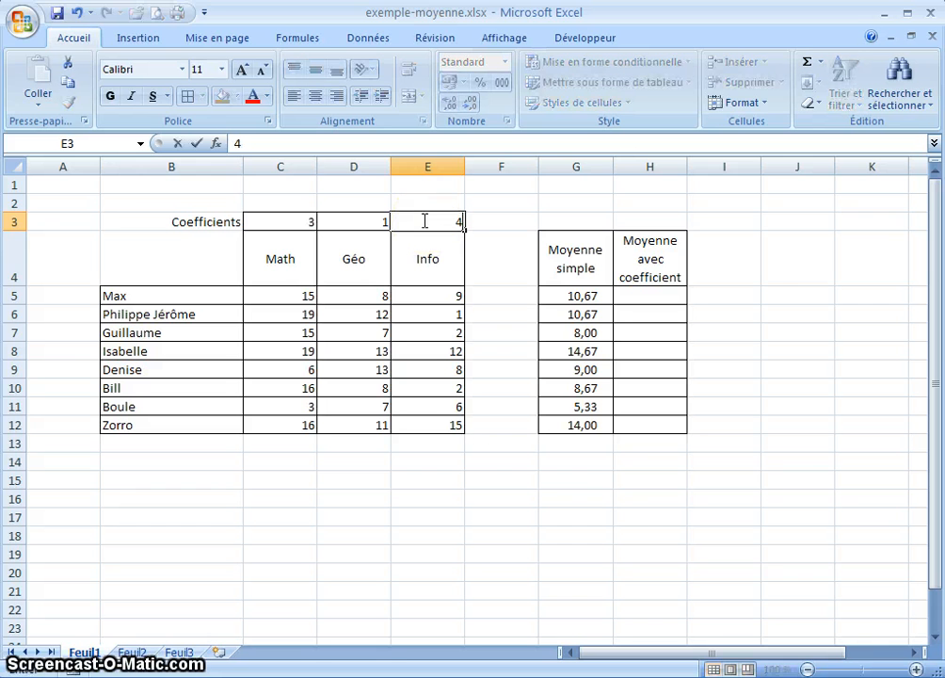
pyautogui.press('Return')
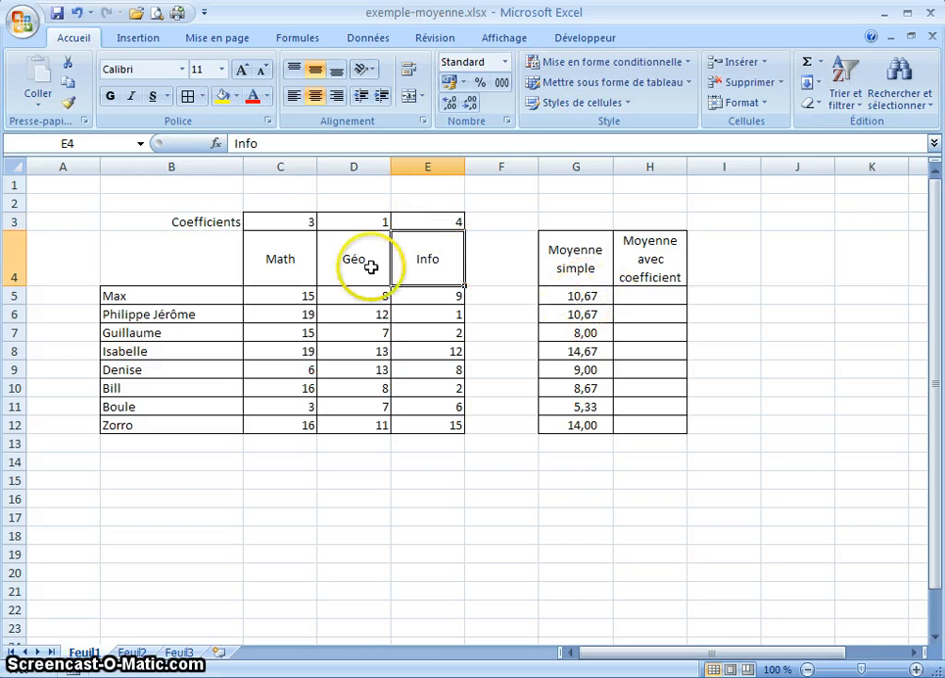
pyautogui.click(297, 223)
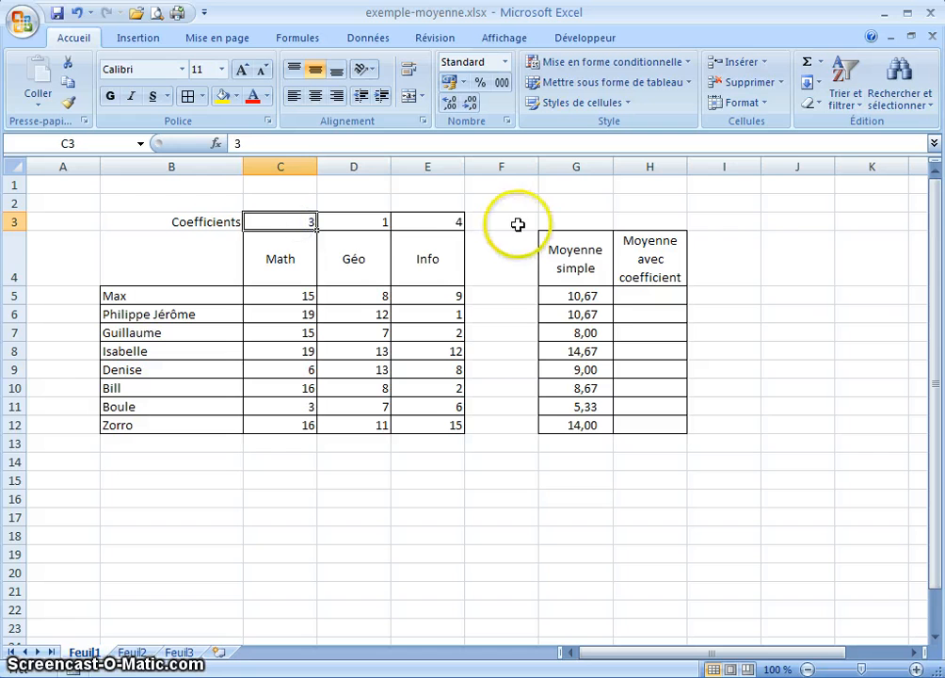
# Begin the weighted average formula in H5 with the sum of grades times coefficients, =(C5*C3+D5*D3+E5*E3)/
pyautogui.click(648, 294)
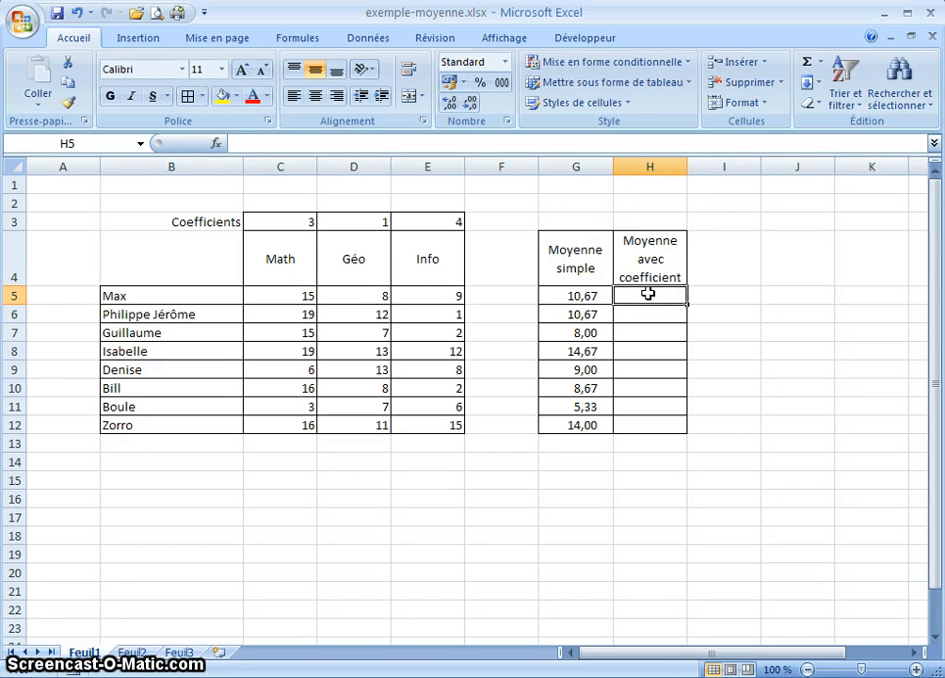
pyautogui.write('=(')
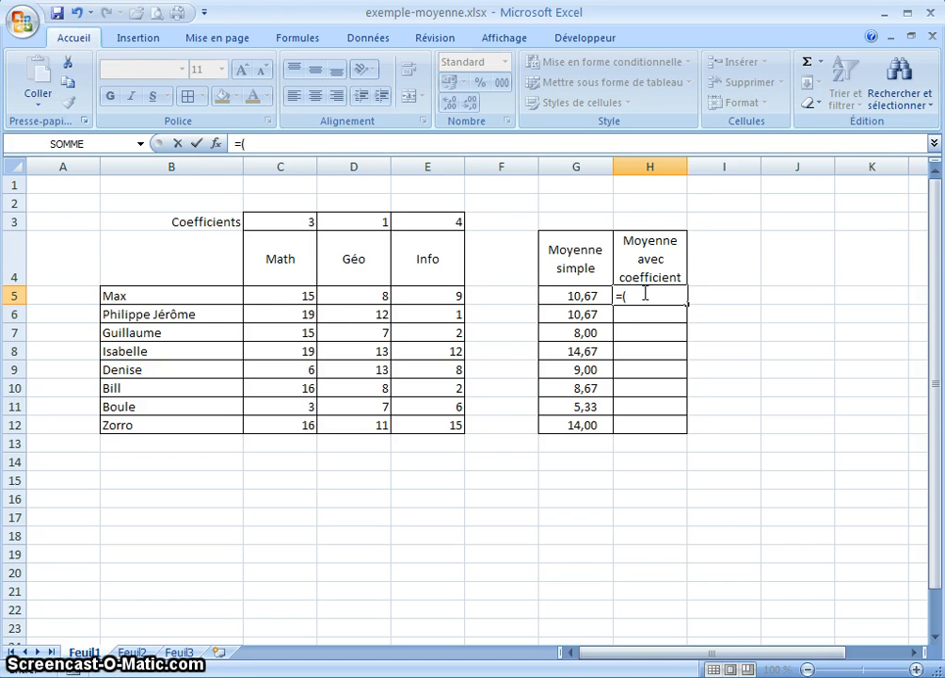
pyautogui.click(311, 295)
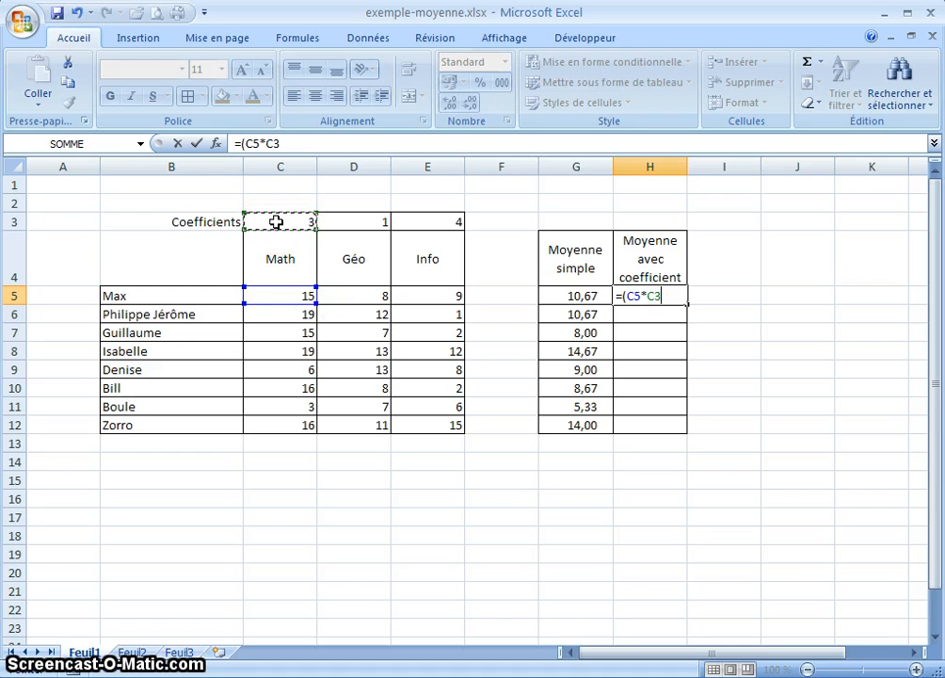
pyautogui.click(353, 296)
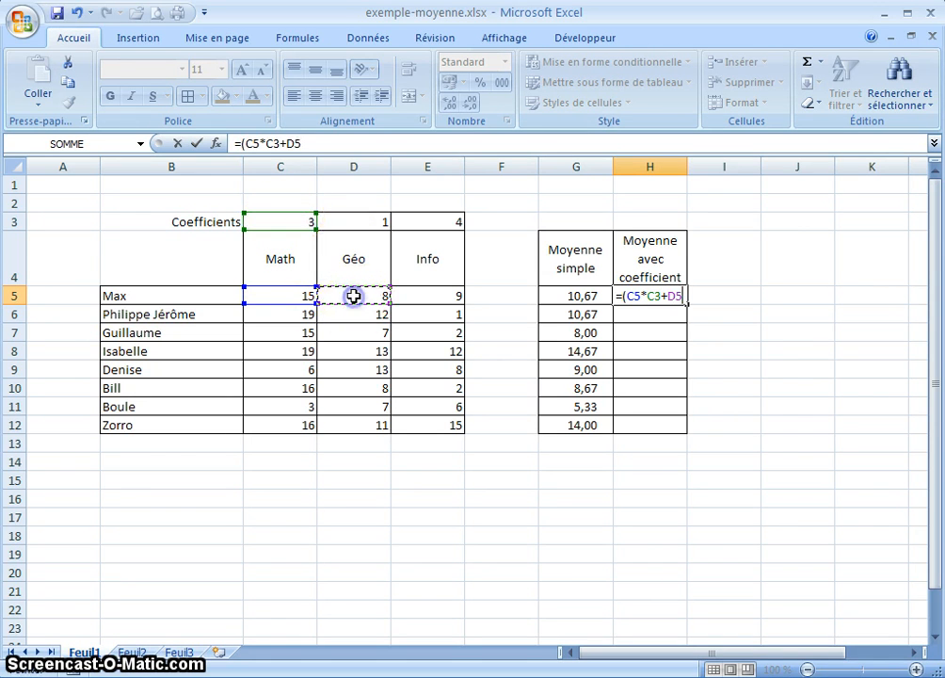
pyautogui.write('*')
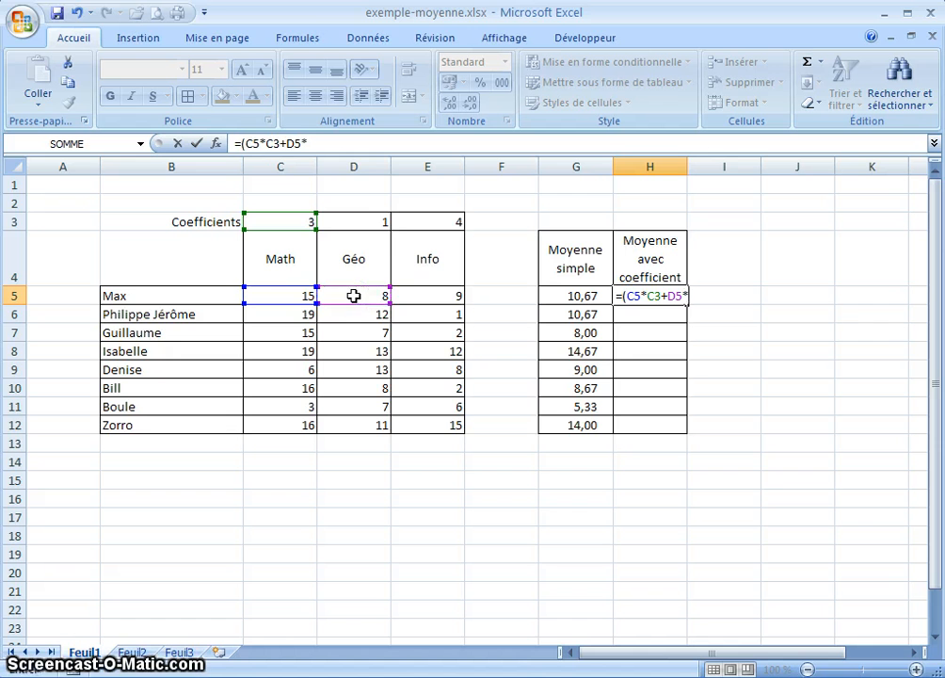
pyautogui.click(356, 220)
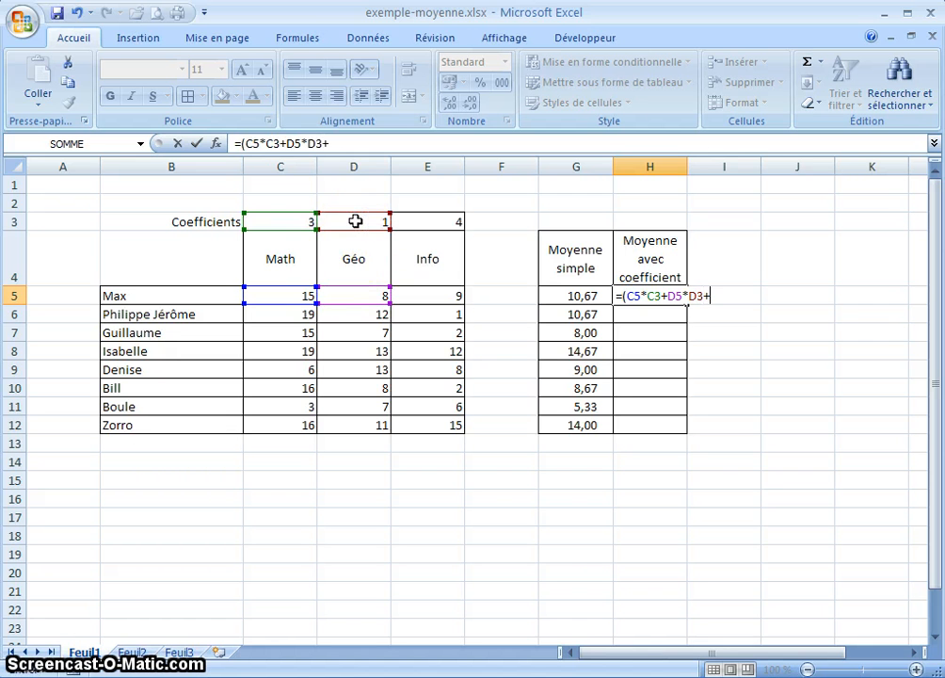
pyautogui.write('+')
pyautogui.click(413, 298)
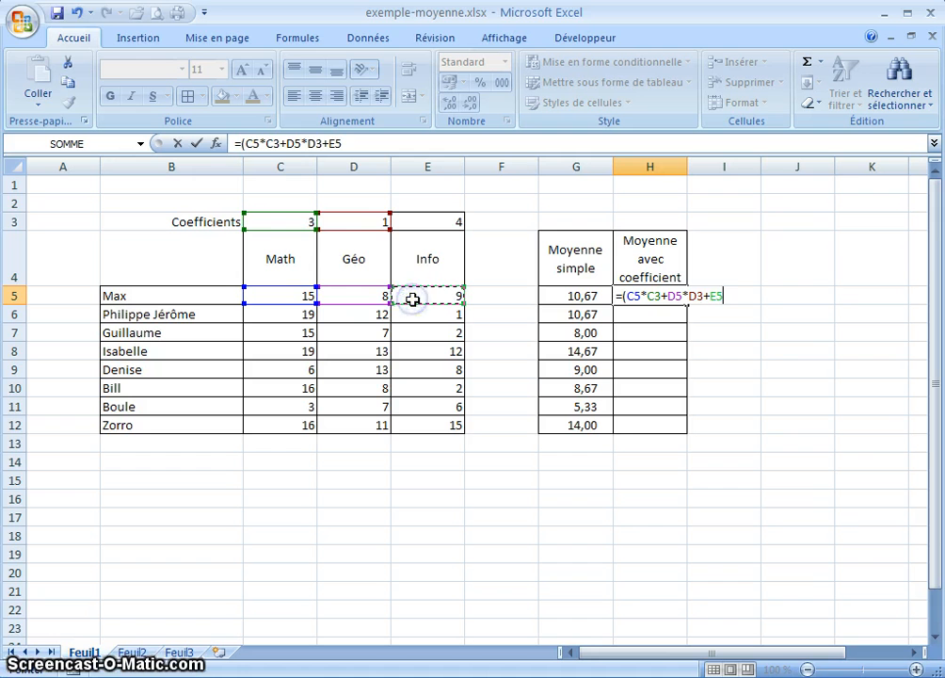
pyautogui.write('*')
pyautogui.click(414, 222)
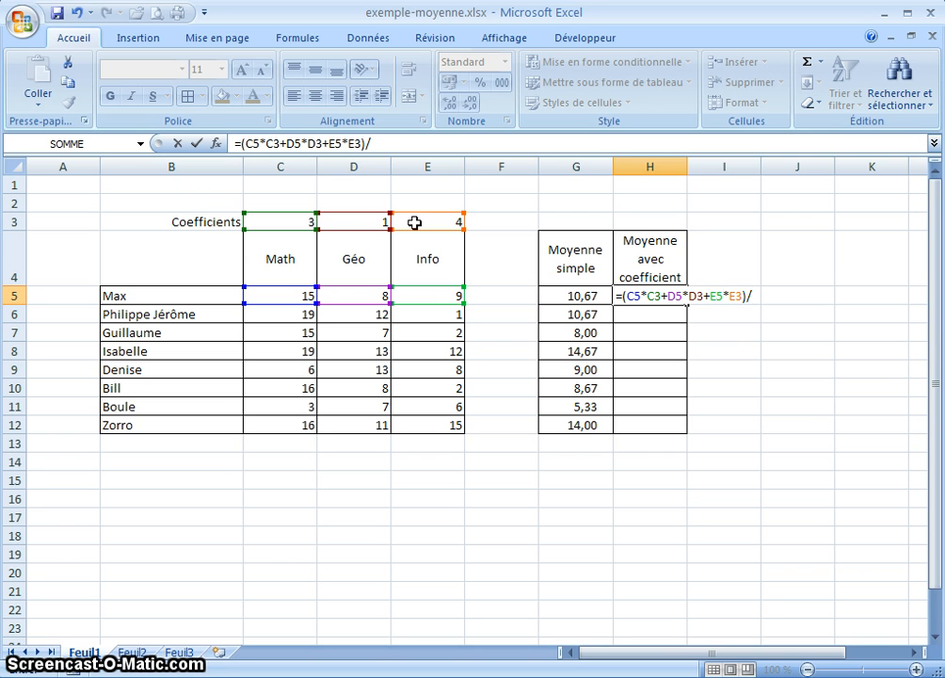
# Complete the formula in H5 by dividing by the sum of the coefficients, (C3+D3+E3)
pyautogui.write('(')
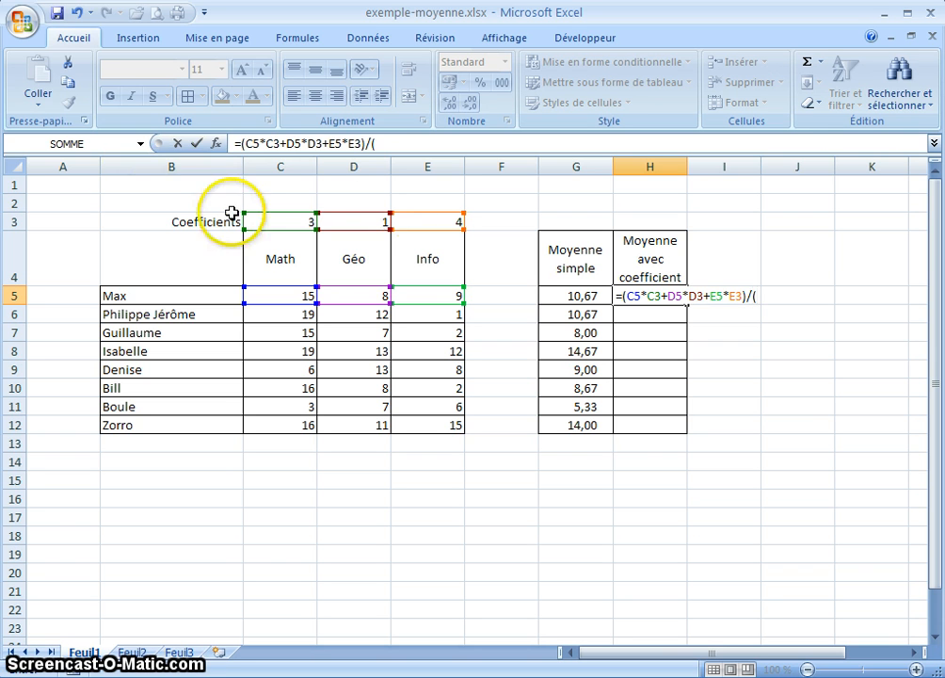
pyautogui.click(265, 222)
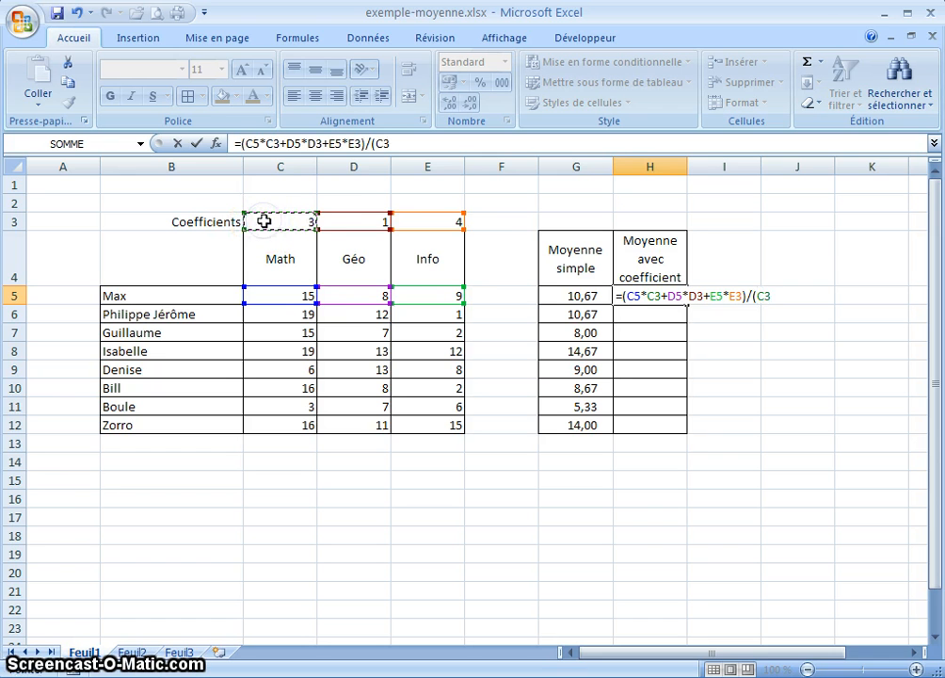
pyautogui.click(348, 222)
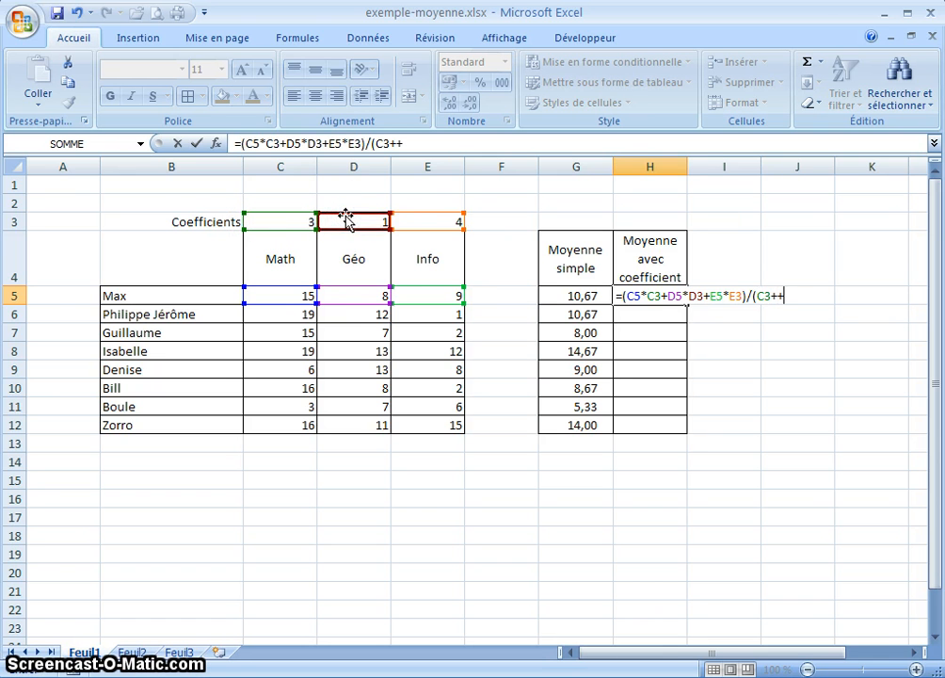
pyautogui.click(415, 220)
pyautogui.doubleClick(407, 143)
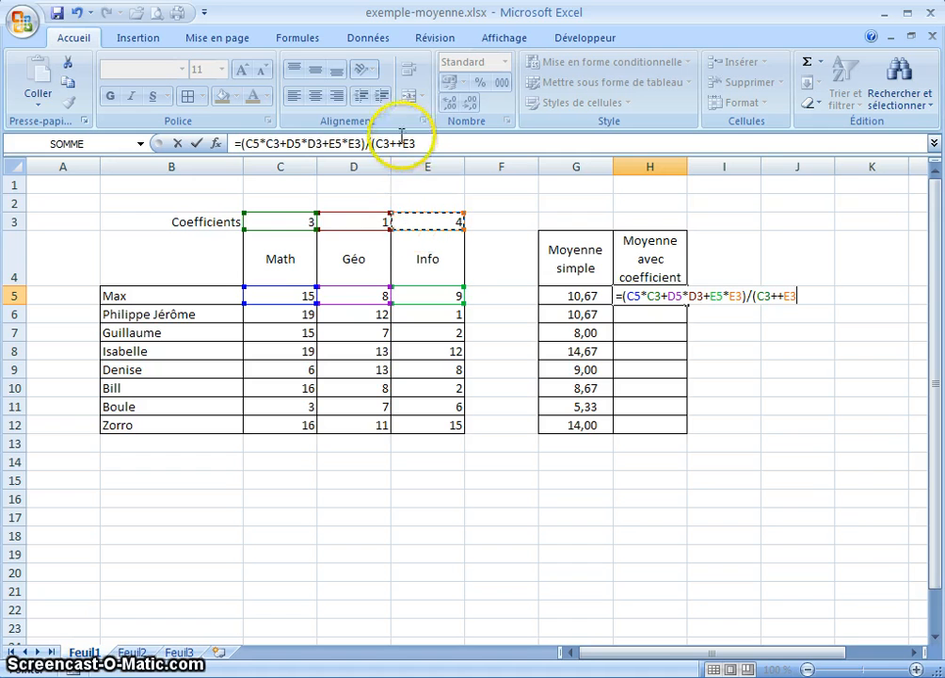
pyautogui.click(365, 218)
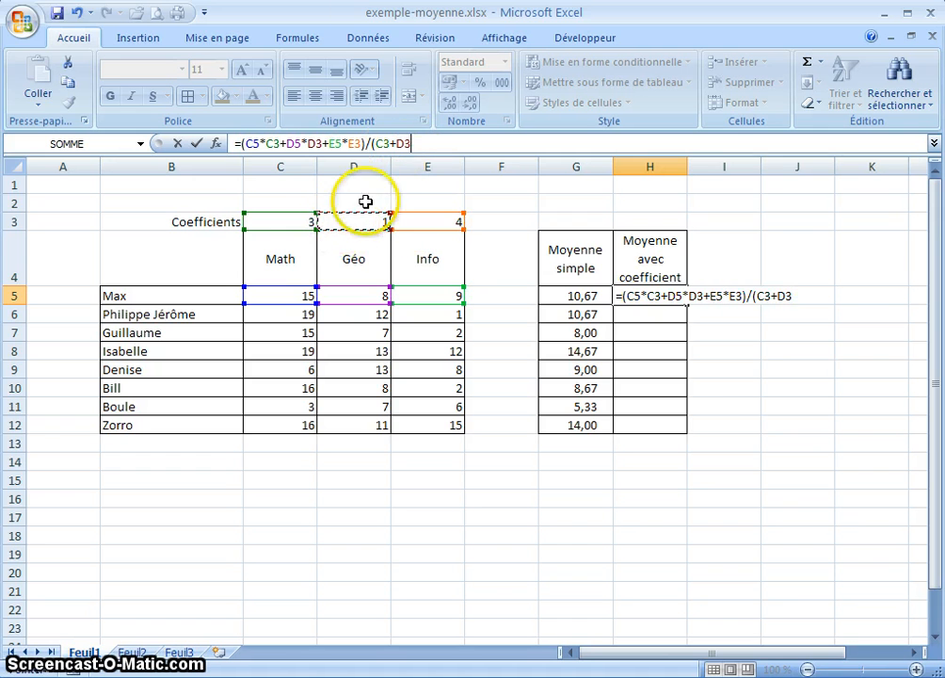
pyautogui.click(426, 141)
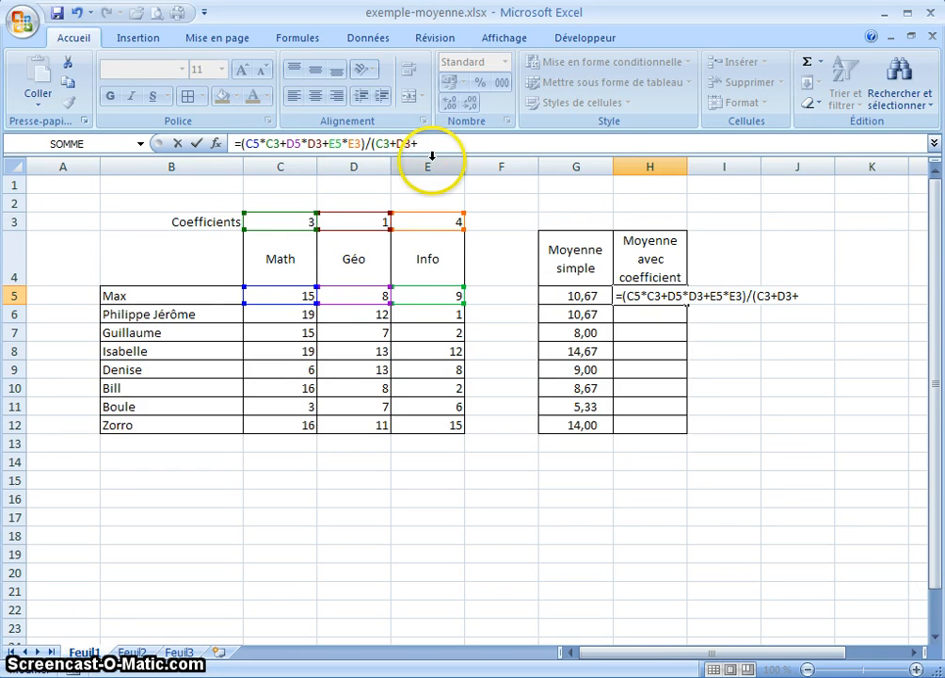
pyautogui.click(432, 220)
pyautogui.write(')')
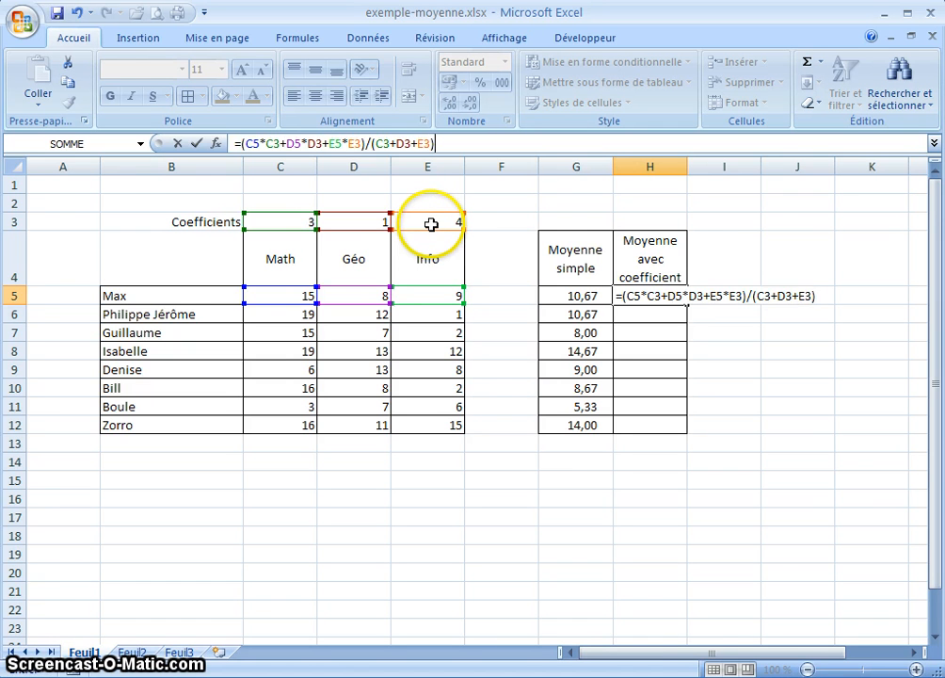
pyautogui.press('Return')
# Apply the thousands-separator number style with two decimals to the weighted average in H5
pyautogui.click(643, 296)
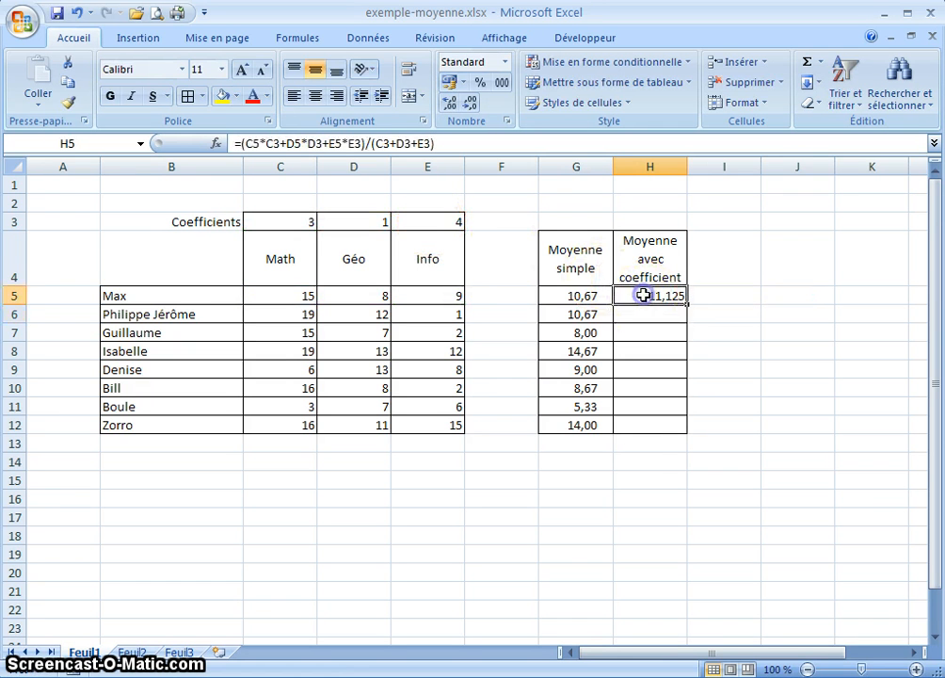
pyautogui.click(587, 298)
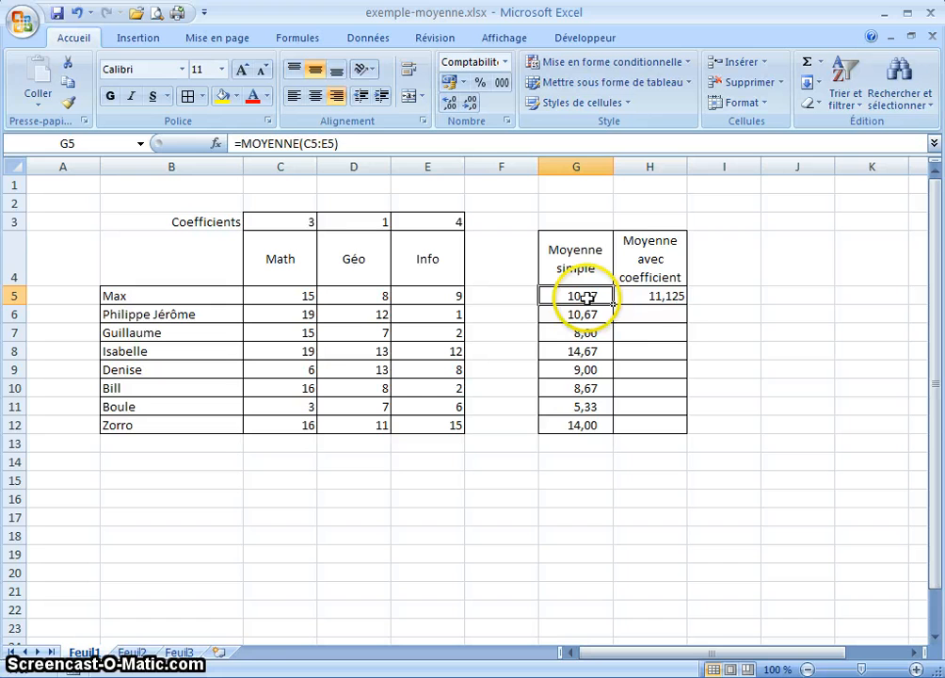
pyautogui.click(677, 298)
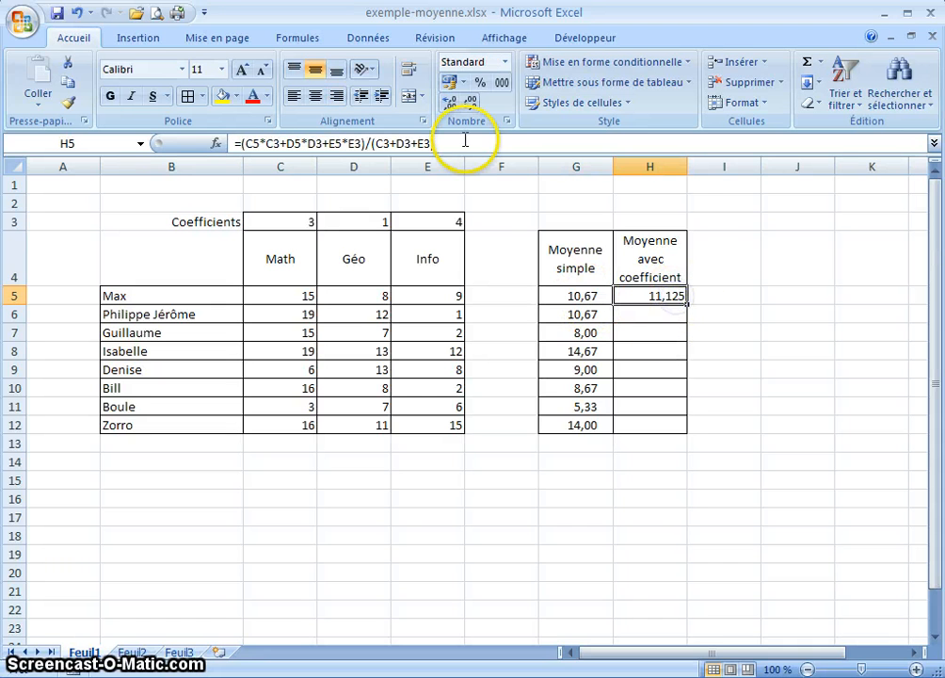
pyautogui.click(502, 82)
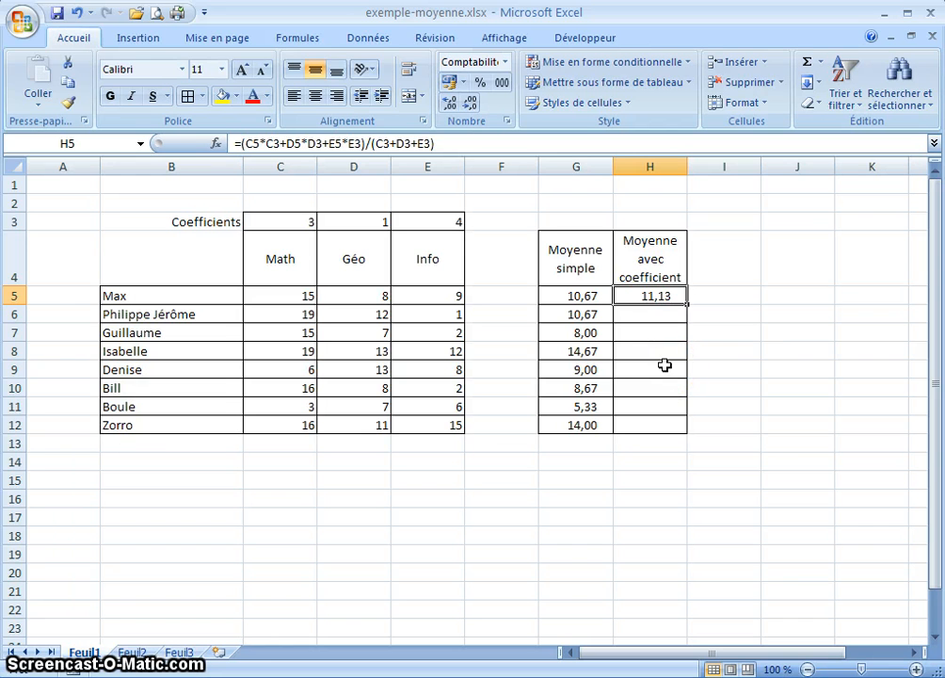
# Examine which grade and coefficient cells the weighted average formula in H5 refers to
pyautogui.click(652, 297)
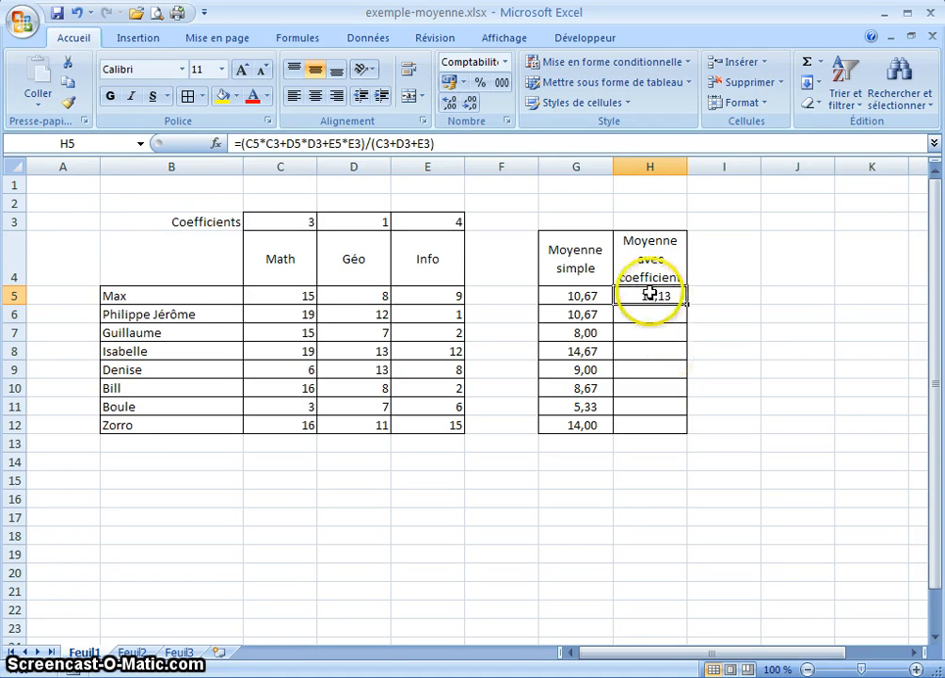
pyautogui.doubleClick(650, 296)
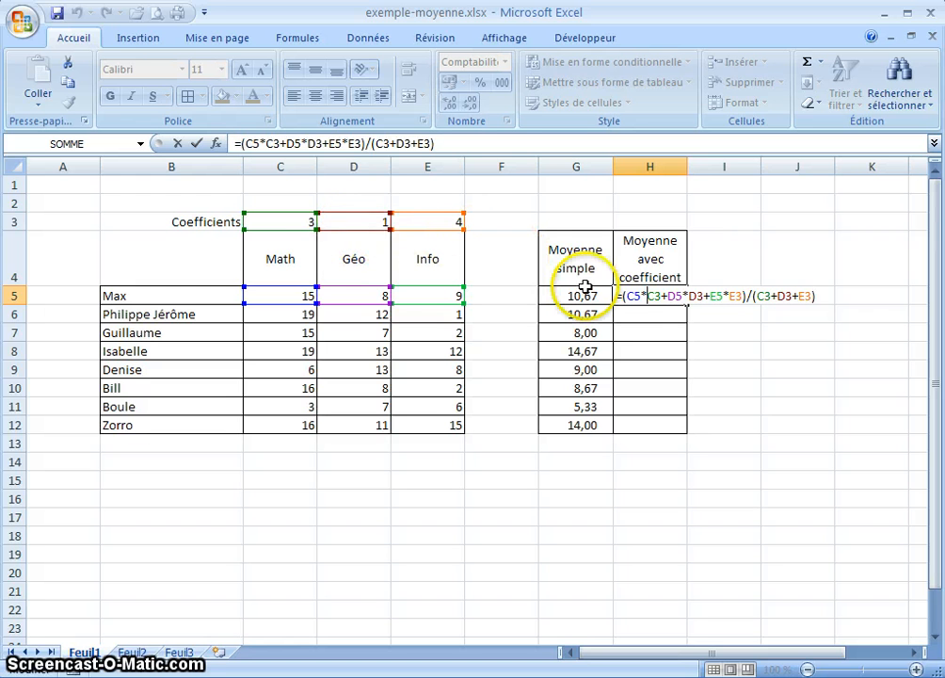
pyautogui.press('Escape')
# Fill the weighted average formula from H5 down to H12 and check the cell references used in H12
pyautogui.click(644, 296)
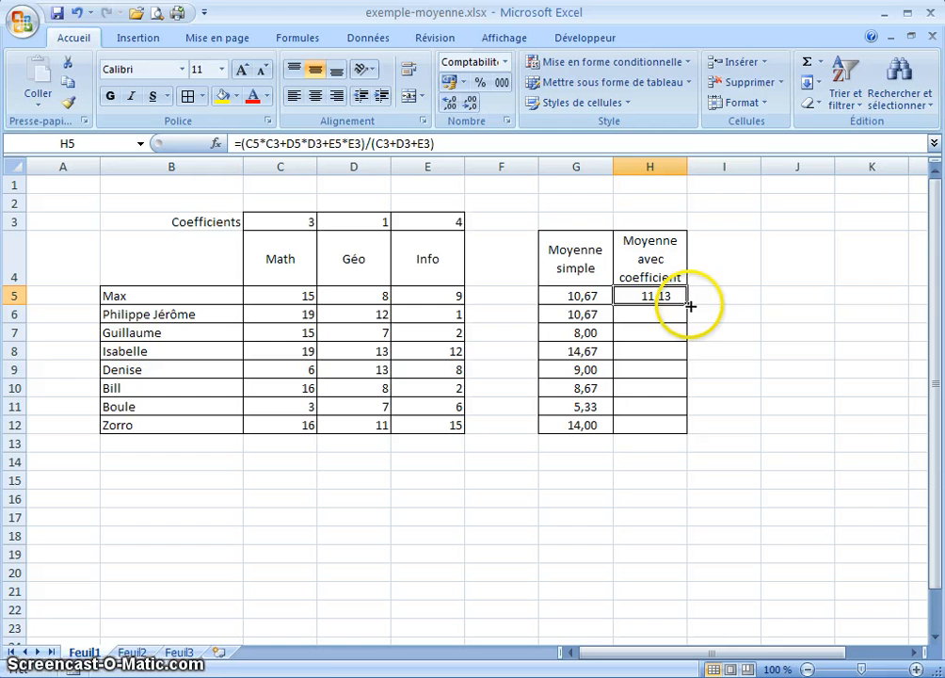
pyautogui.moveTo(687, 304); pyautogui.dragTo(683, 435)
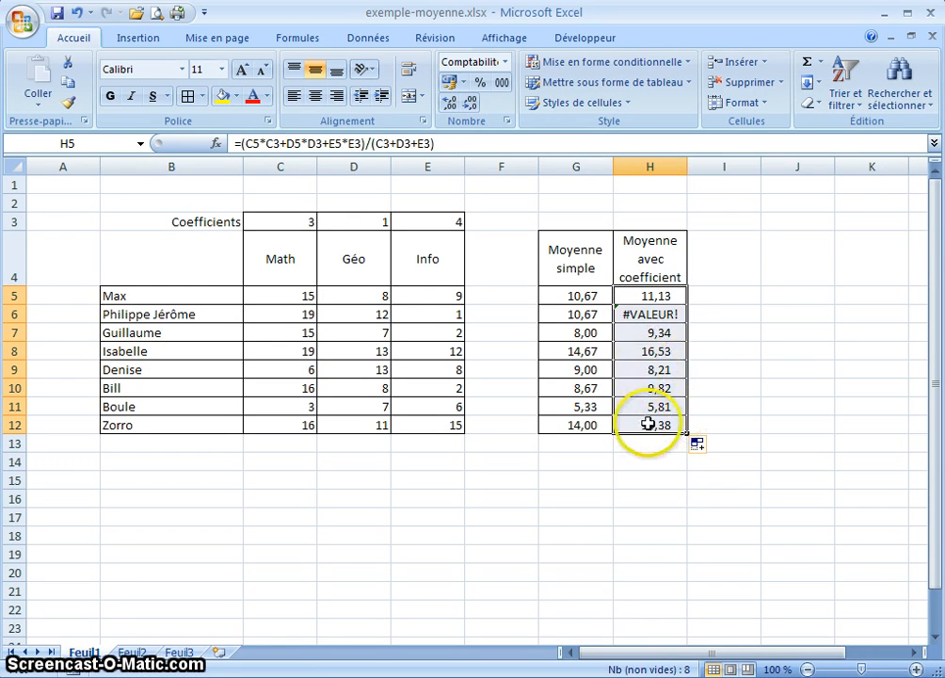
pyautogui.click(654, 425)
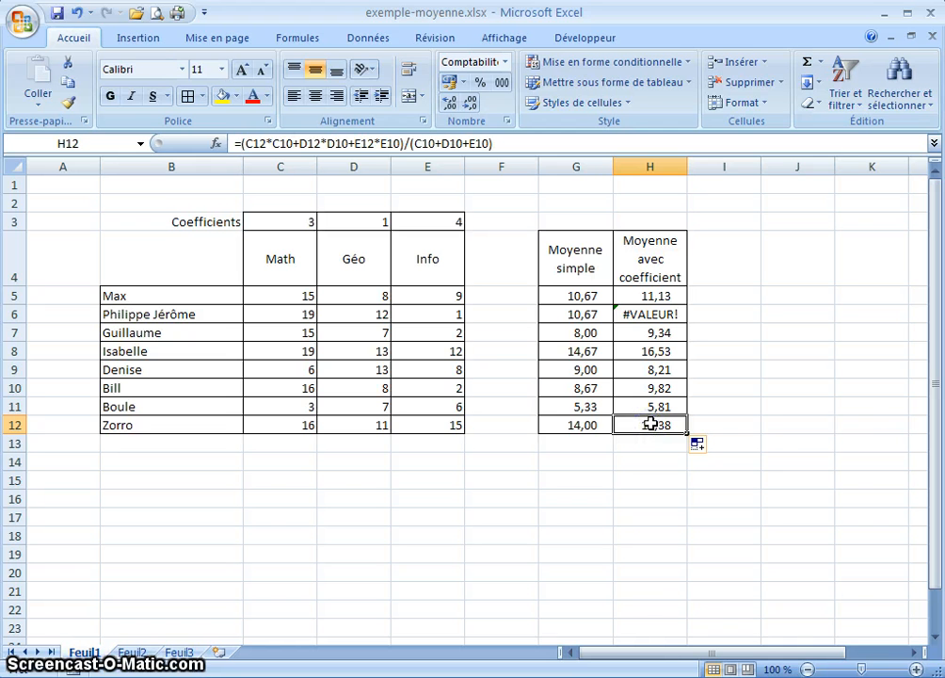
pyautogui.doubleClick(651, 424)
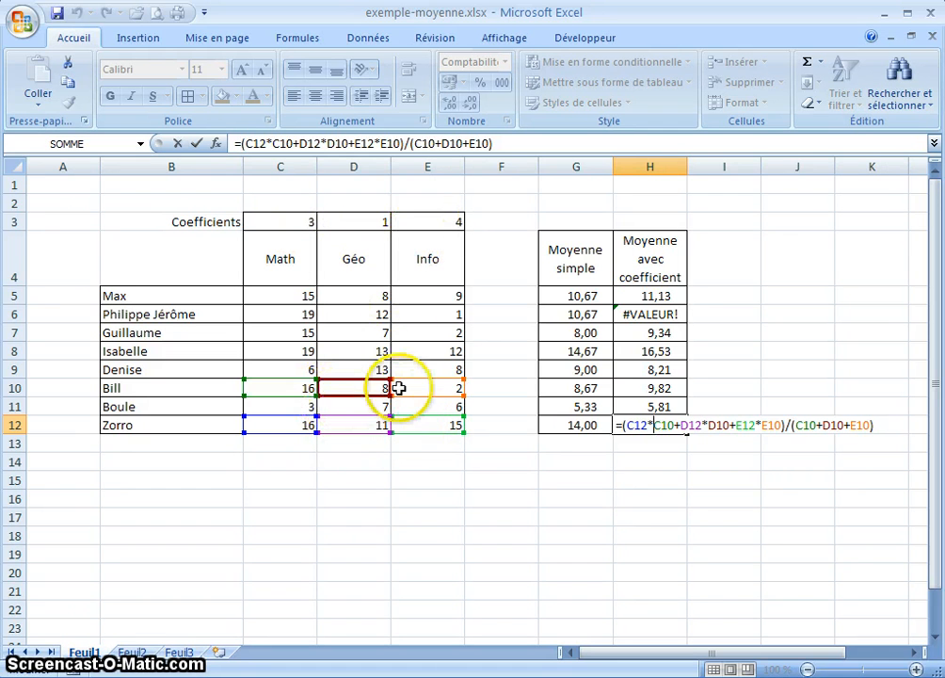
pyautogui.press('Return')
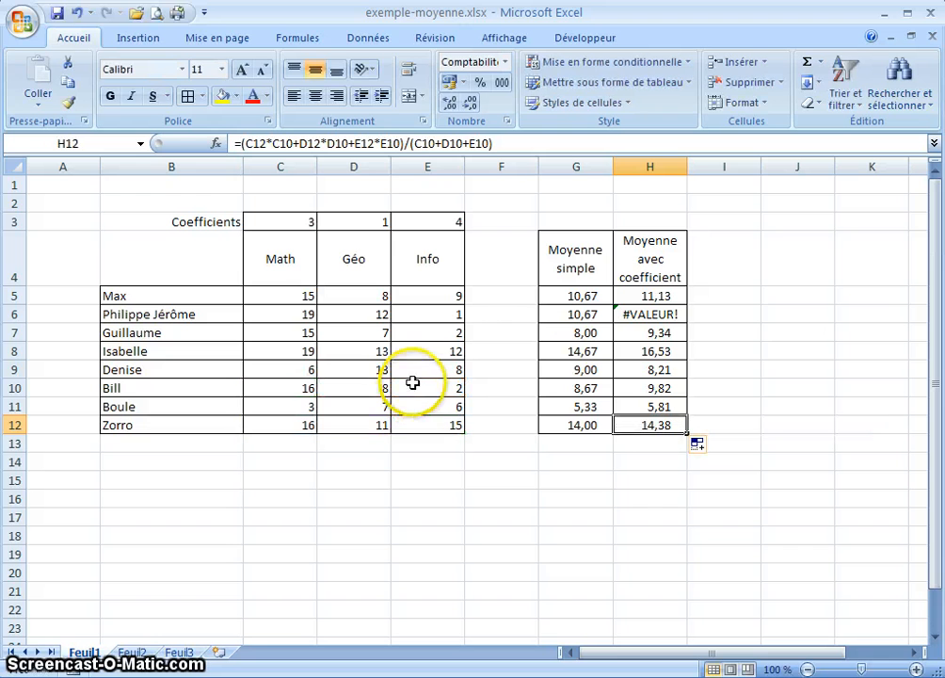
# Lock row 3 of the three coefficients in the numerator of H5's weighted average formula, using C$3, D$3 and E$3
pyautogui.doubleClick(626, 295)
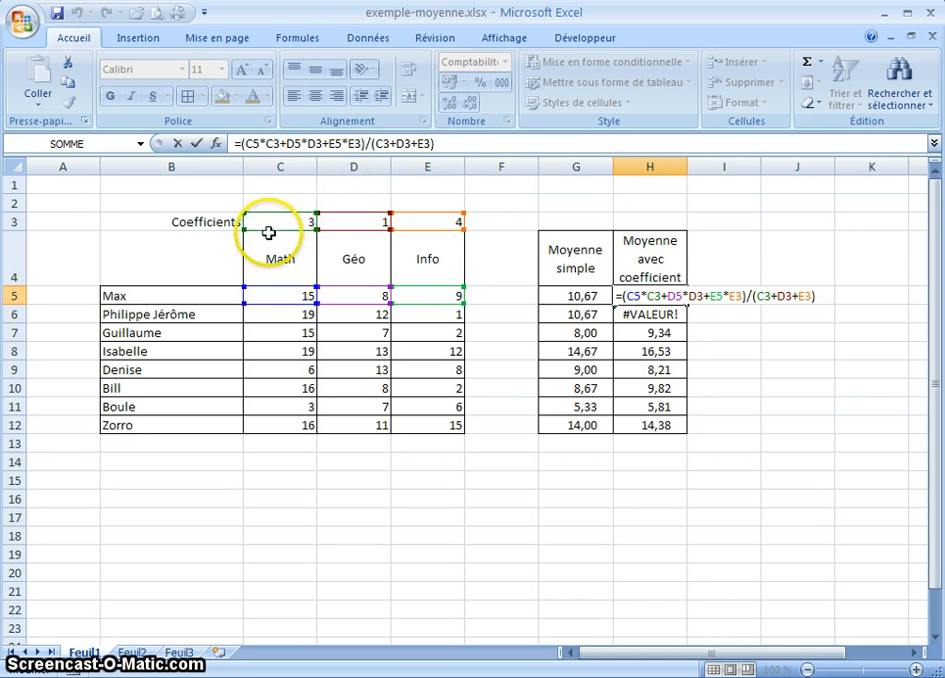
pyautogui.moveTo(357, 228); pyautogui.dragTo(357, 231)
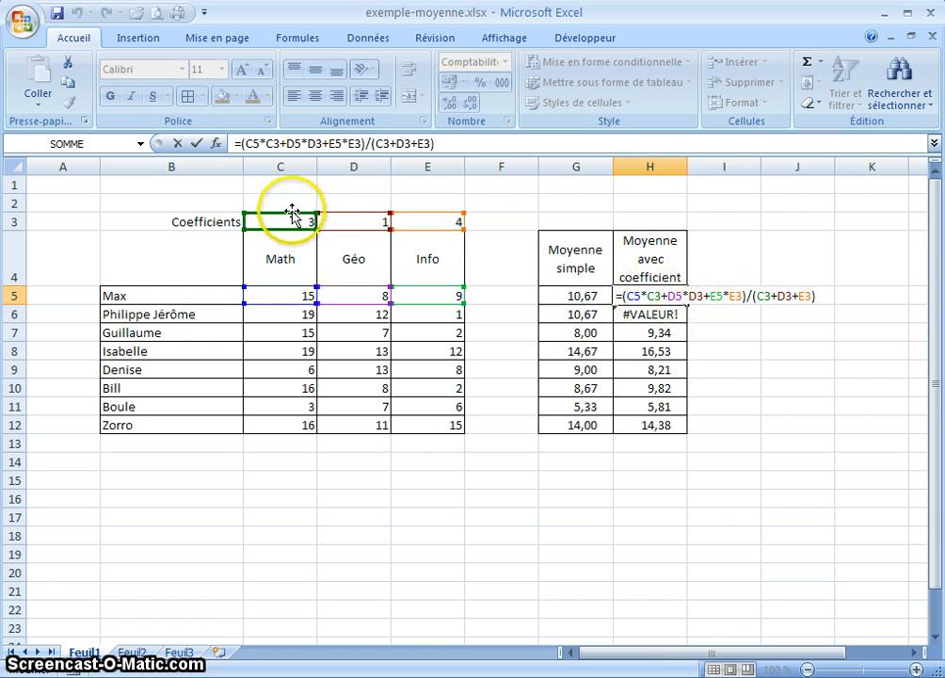
pyautogui.click(653, 295)
pyautogui.write('$')
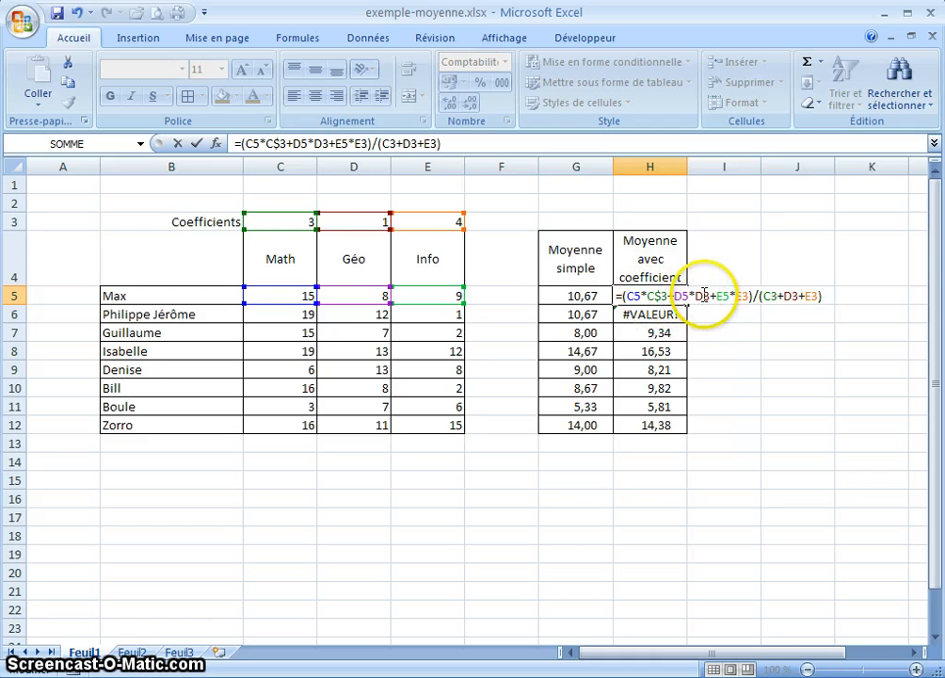
pyautogui.write('$')
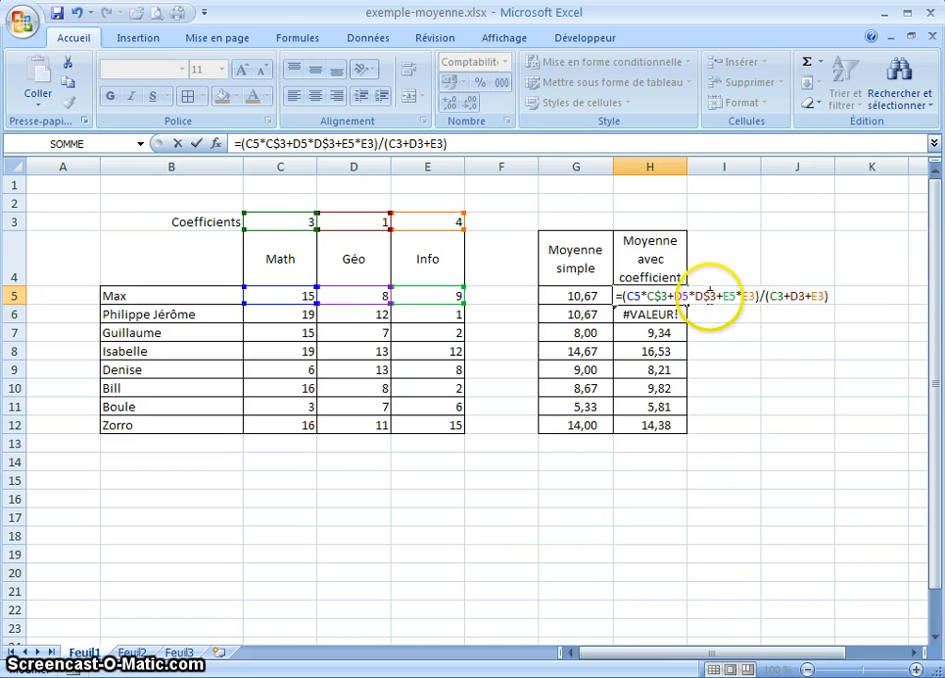
pyautogui.click(748, 297)
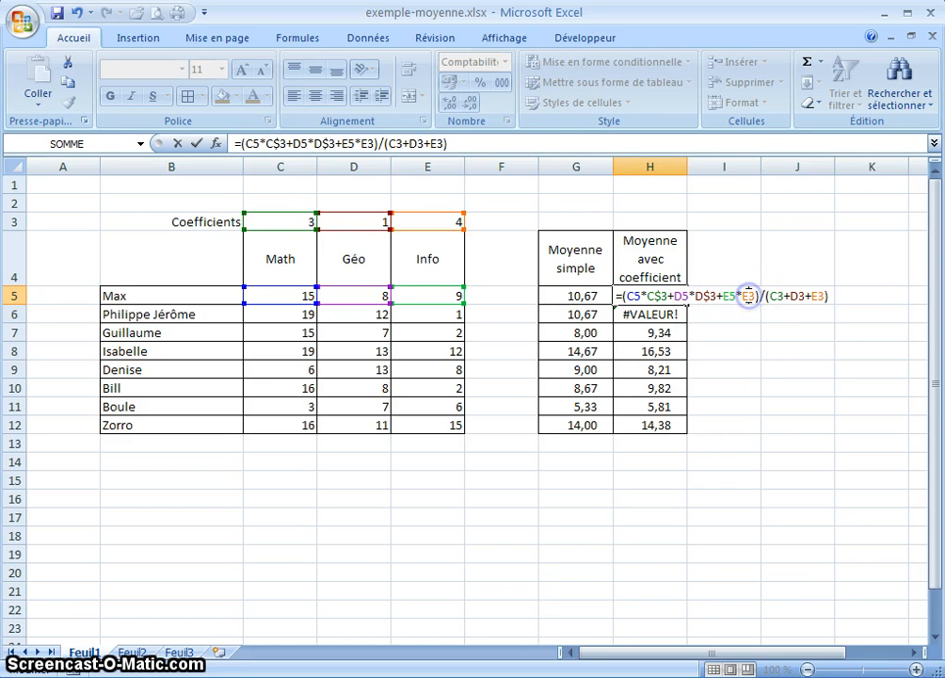
pyautogui.write('$')
pyautogui.press('Return')
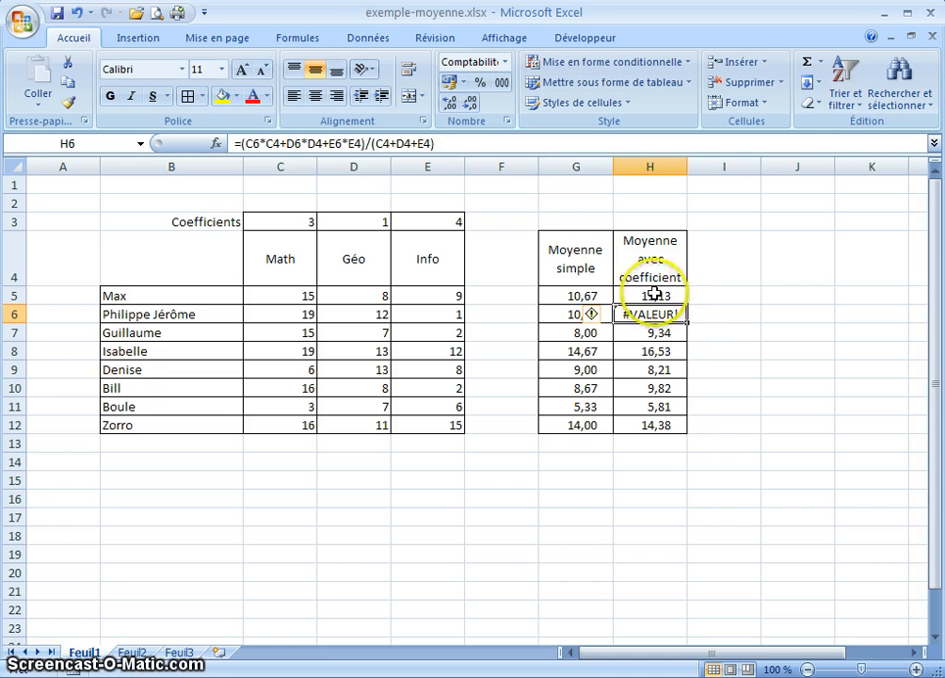
# Lock row 3 in the divisor of H5's weighted average formula, making it (C$3+D$3+E$3)
pyautogui.click(649, 295)
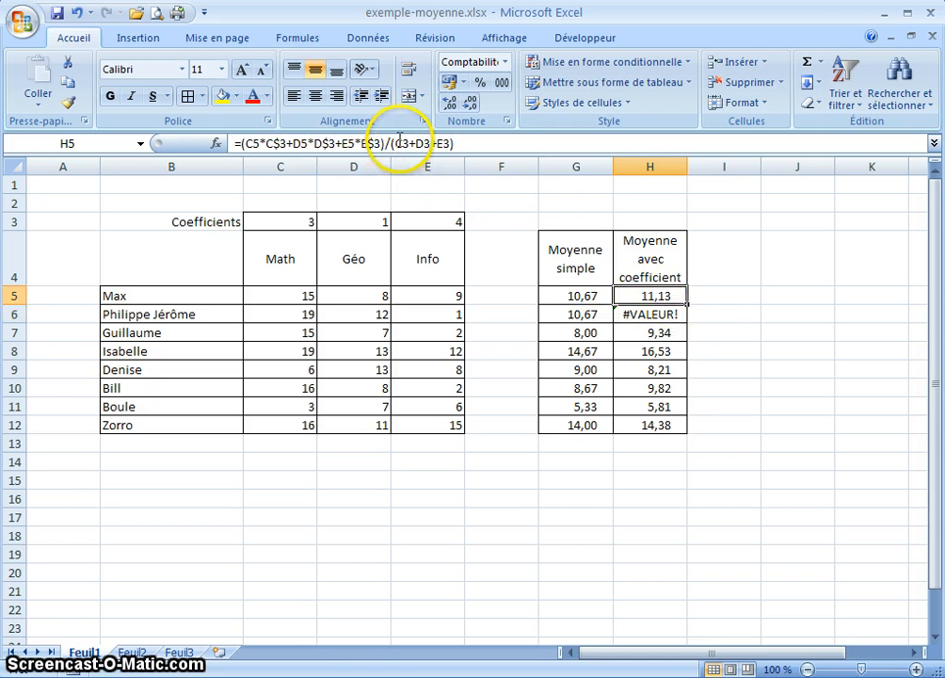
pyautogui.click(403, 143)
pyautogui.write('$')
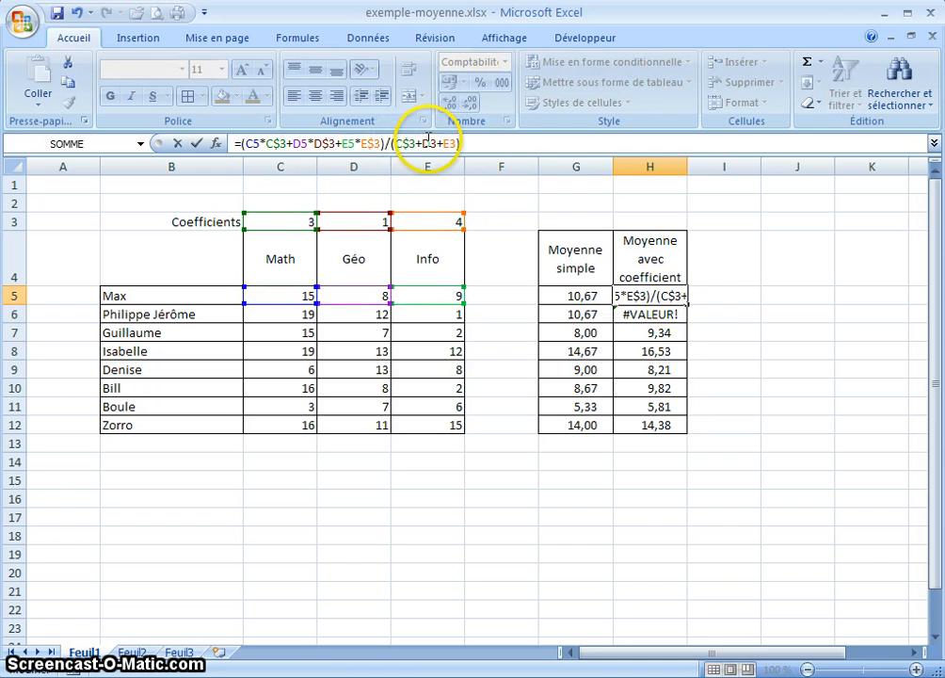
pyautogui.click(429, 143)
pyautogui.write('$')
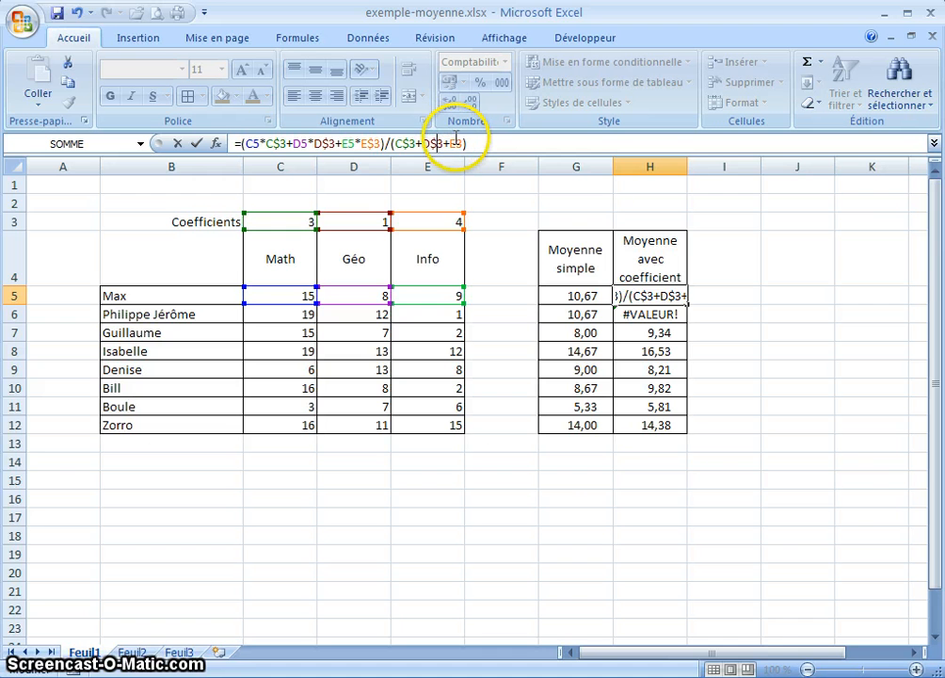
pyautogui.click(456, 143)
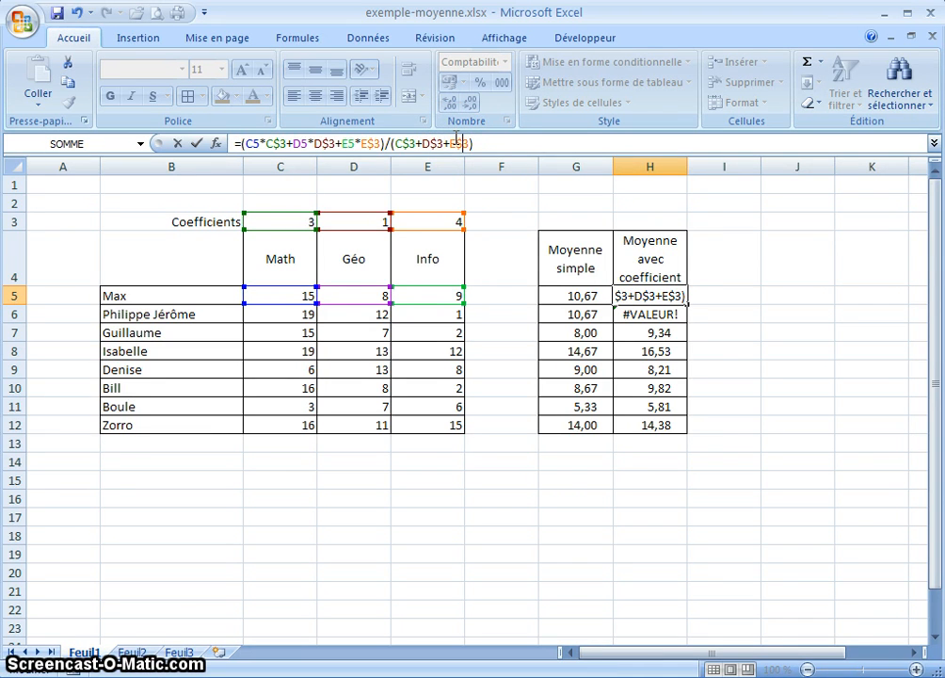
pyautogui.write('$')
pyautogui.press('Return')
# Fill the weighted average formula from H5 down to H12 and check the cell references used in H11
pyautogui.click(635, 293)
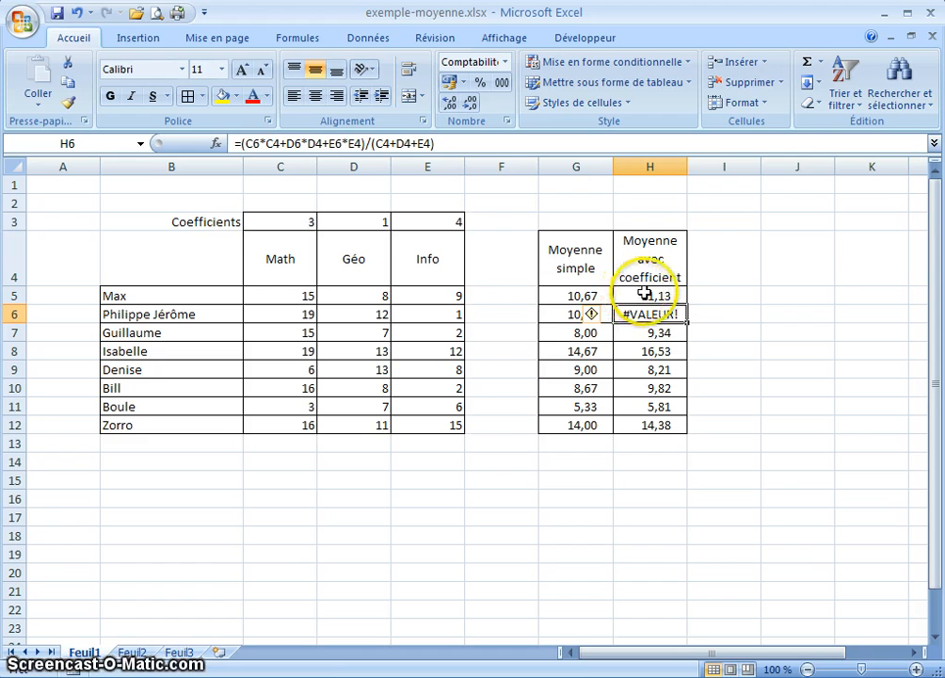
pyautogui.moveTo(690, 303); pyautogui.dragTo(687, 435)
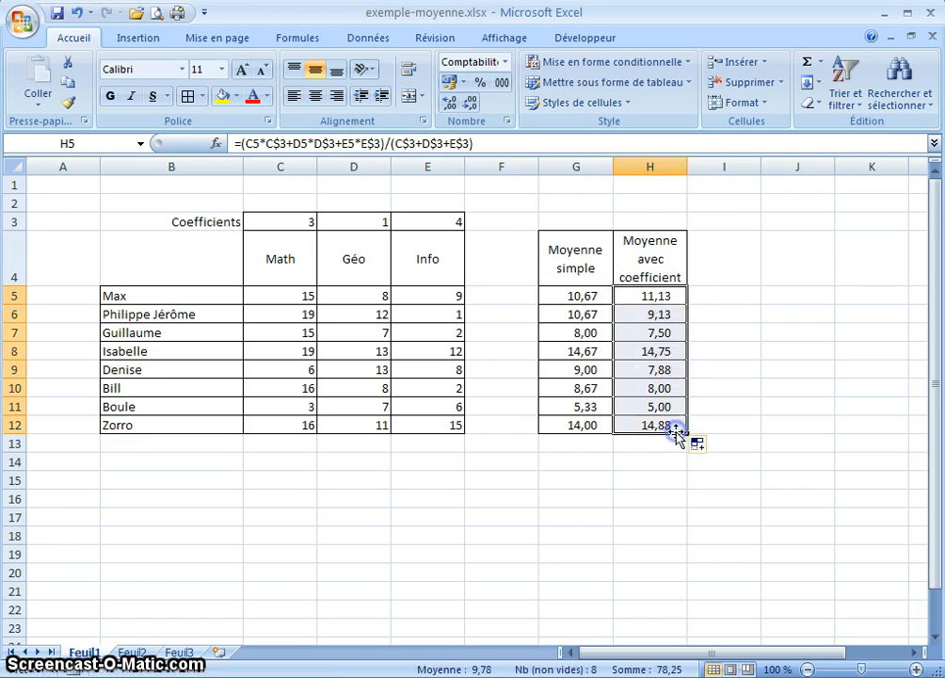
pyautogui.click(643, 533)
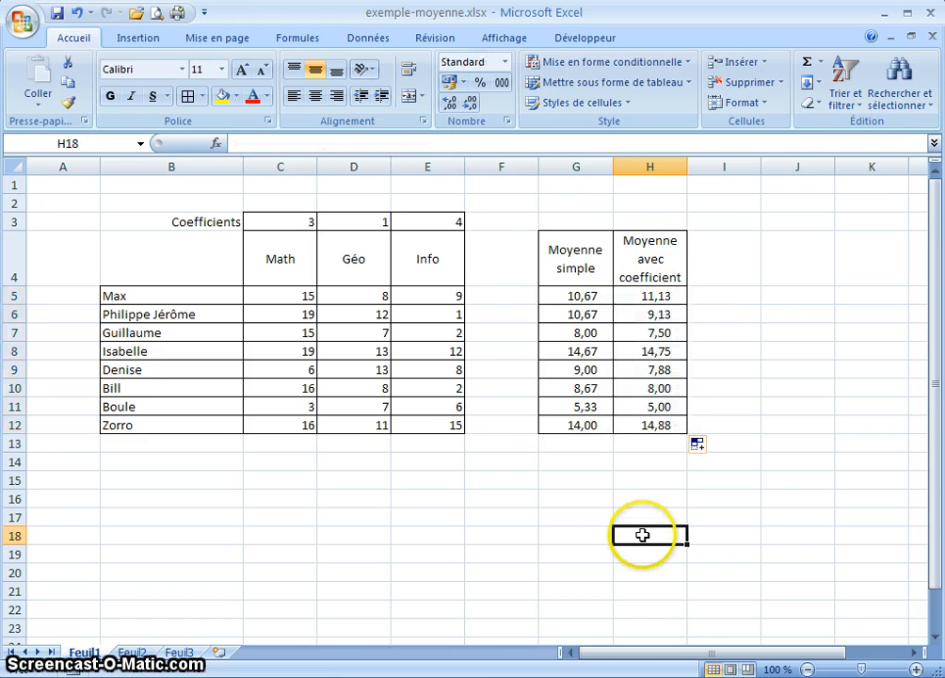
pyautogui.doubleClick(645, 407)
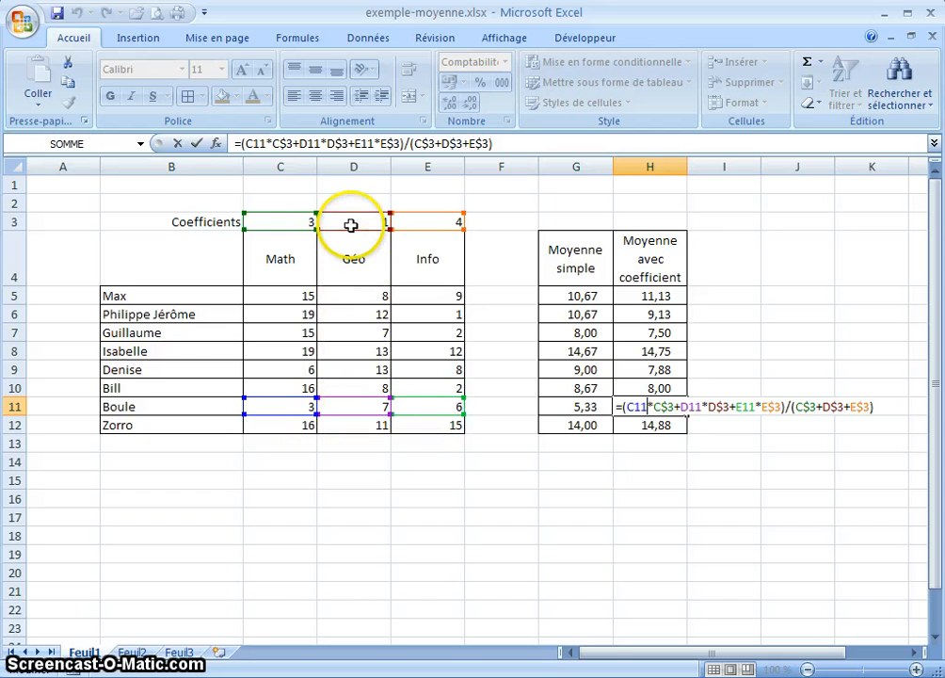
pyautogui.press('Escape')
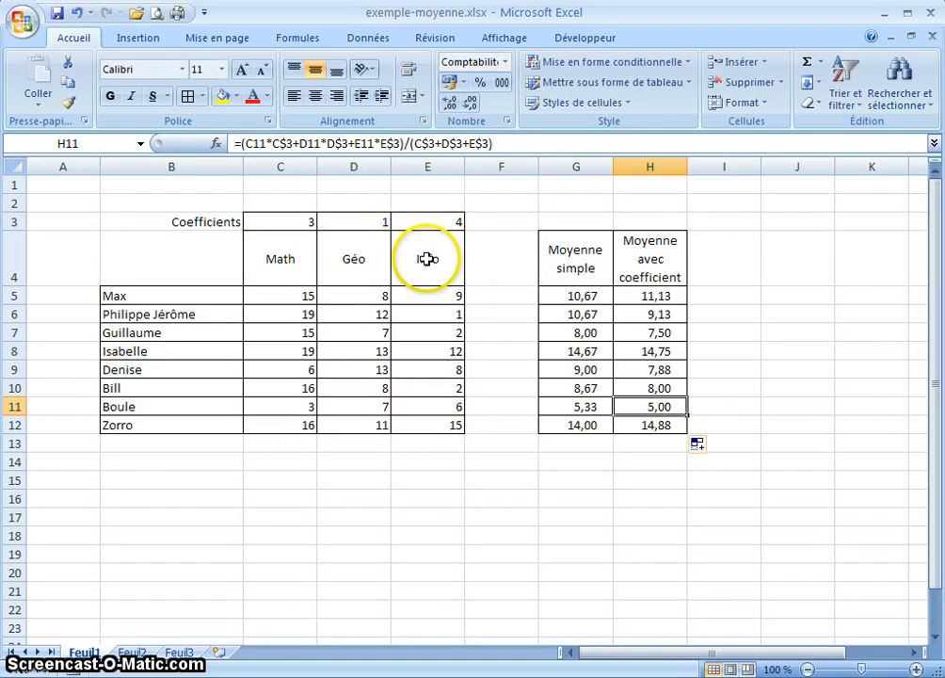
pyautogui.click(656, 296)
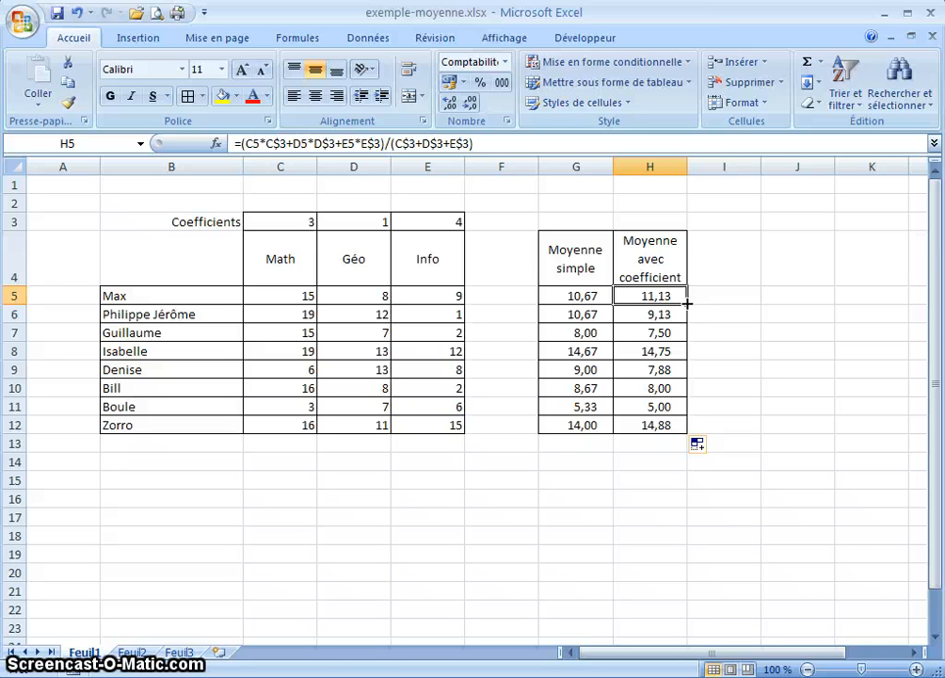
pyautogui.moveTo(687, 303); pyautogui.dragTo(909, 319)
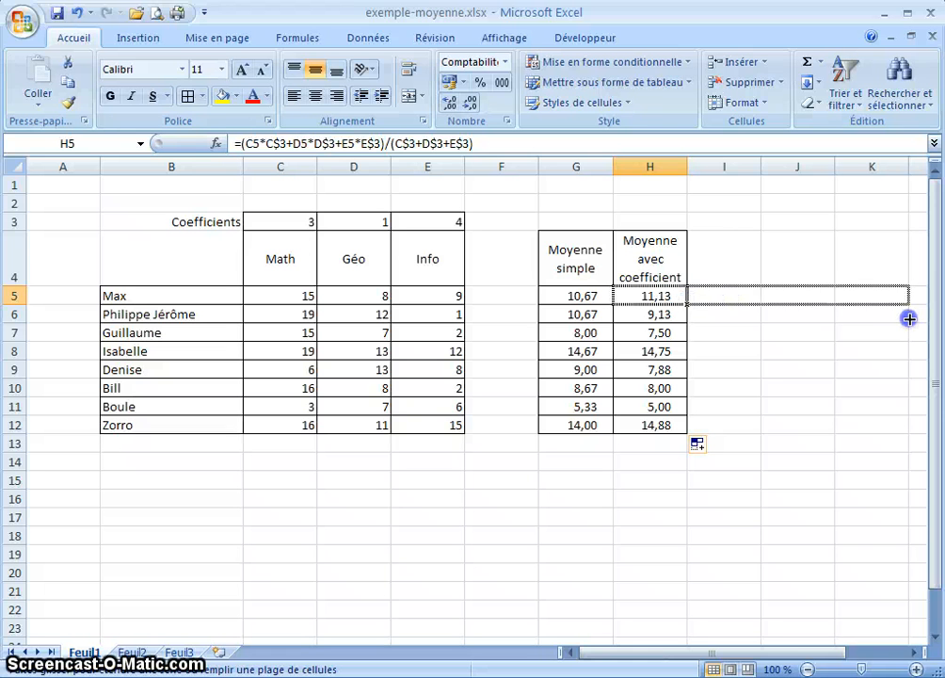
pyautogui.moveTo(909, 319); pyautogui.dragTo(691, 298)
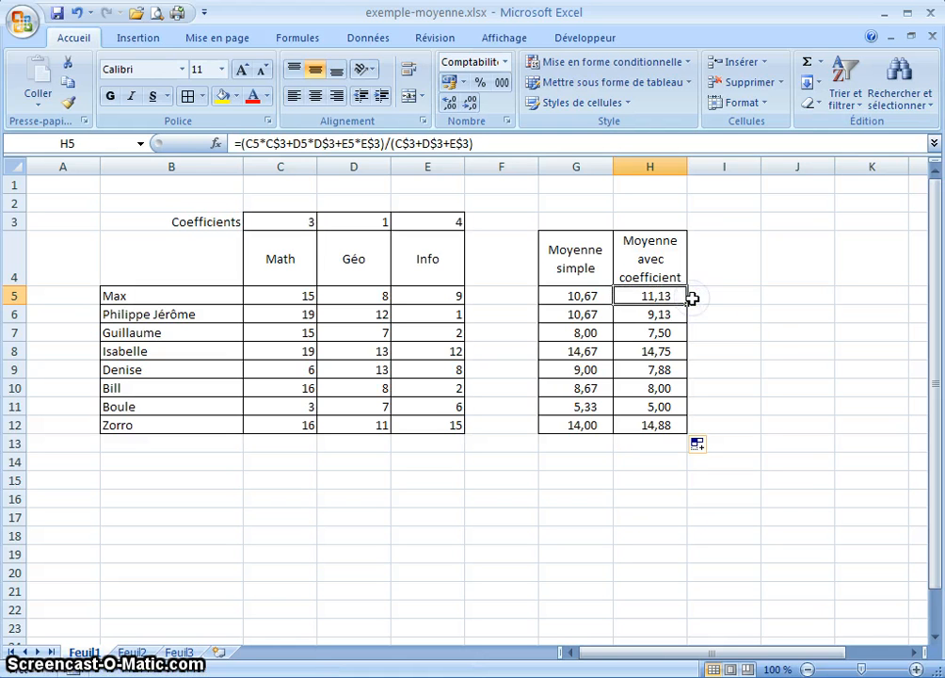
pyautogui.click(735, 373)
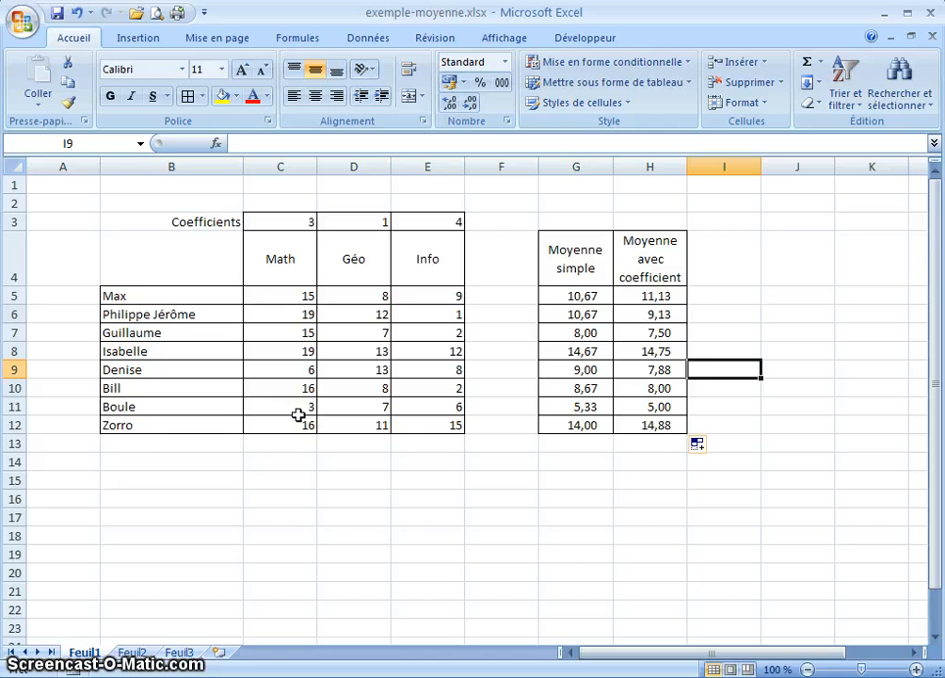
pyautogui.moveTo(140, 221); pyautogui.dragTo(422, 423)
pyautogui.click(252, 502)
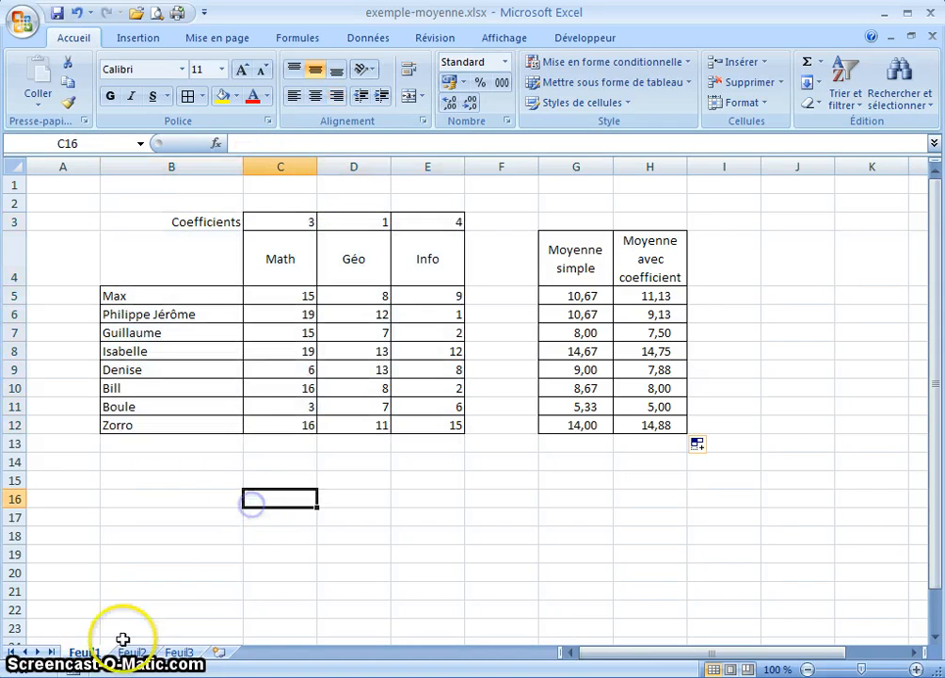
# Rename the worksheet Feuil1 as ex1
pyautogui.click(87, 652)
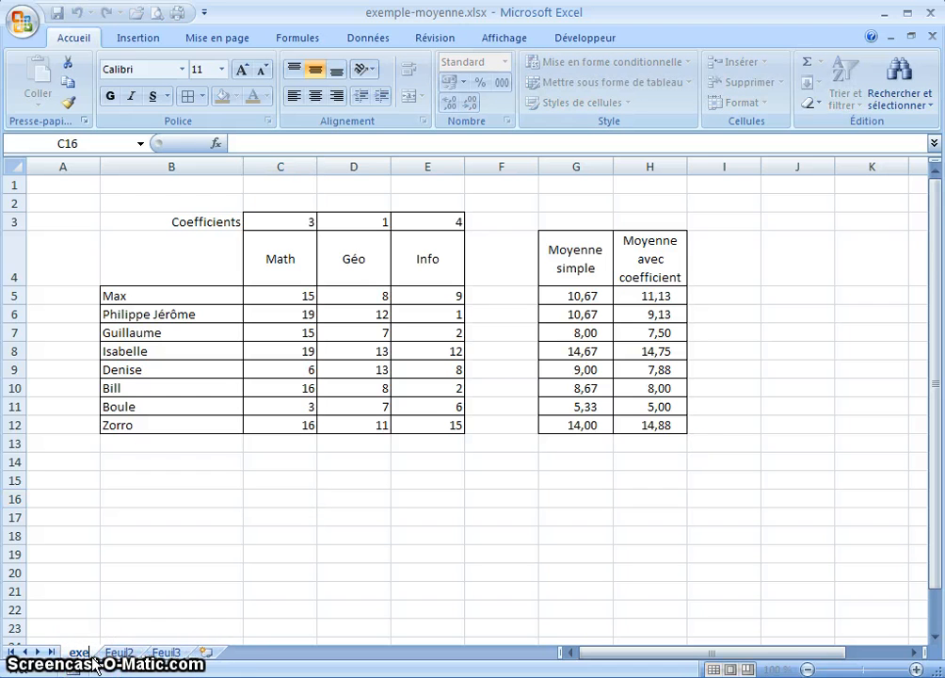
pyautogui.write('exe1')
pyautogui.press('Return')
pyautogui.click(83, 644)
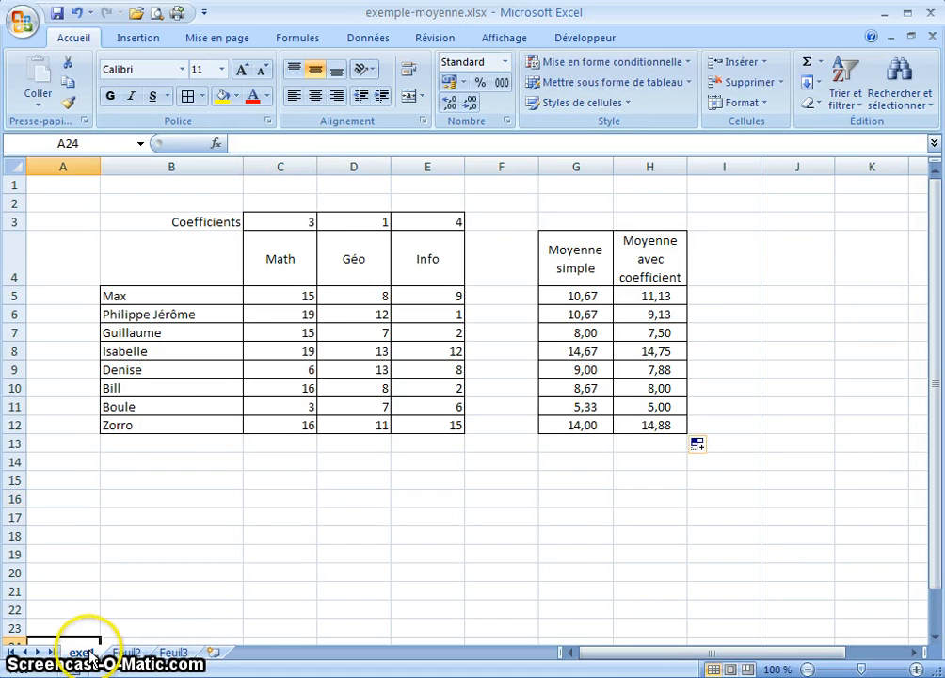
pyautogui.doubleClick(87, 649)
pyautogui.write('ex1')
pyautogui.press('Return')
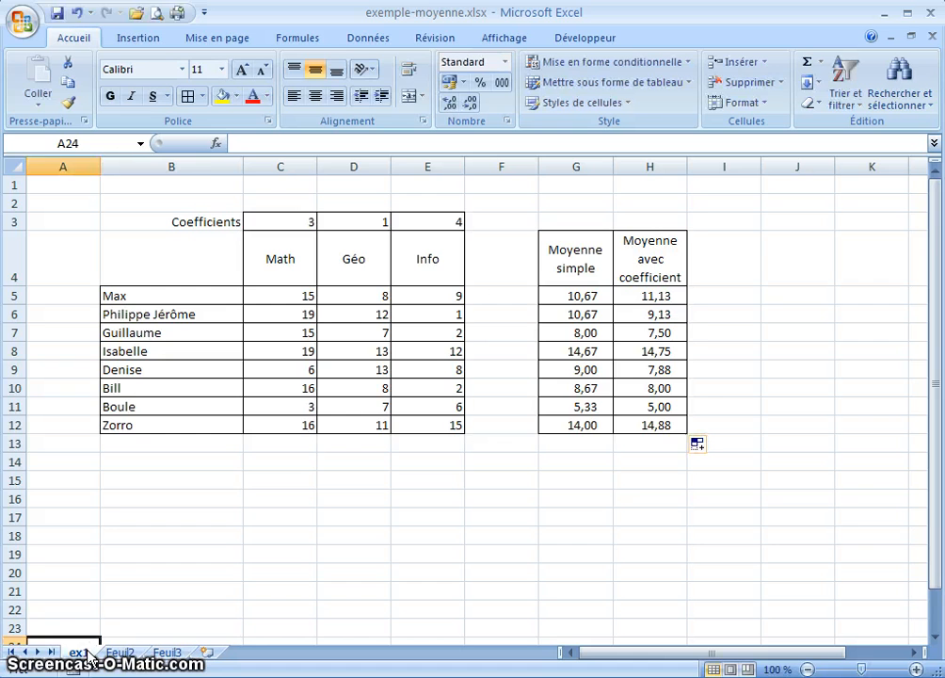
# Rename the worksheet Feuil2 as ex2
pyautogui.click(120, 651)
pyautogui.doubleClick(119, 651)
pyautogui.write('ex')
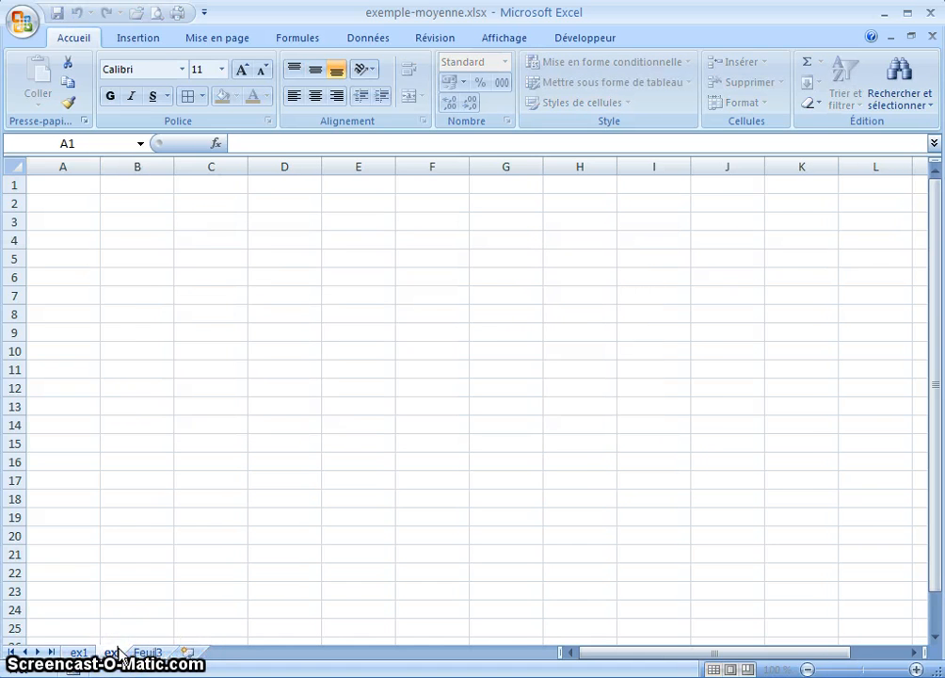
pyautogui.write('2')
pyautogui.press('Return')
# Copy the grade and average tables in B3:H12 of sheet ex1 and paste them into sheet ex2 starting at B4
pyautogui.click(85, 652)
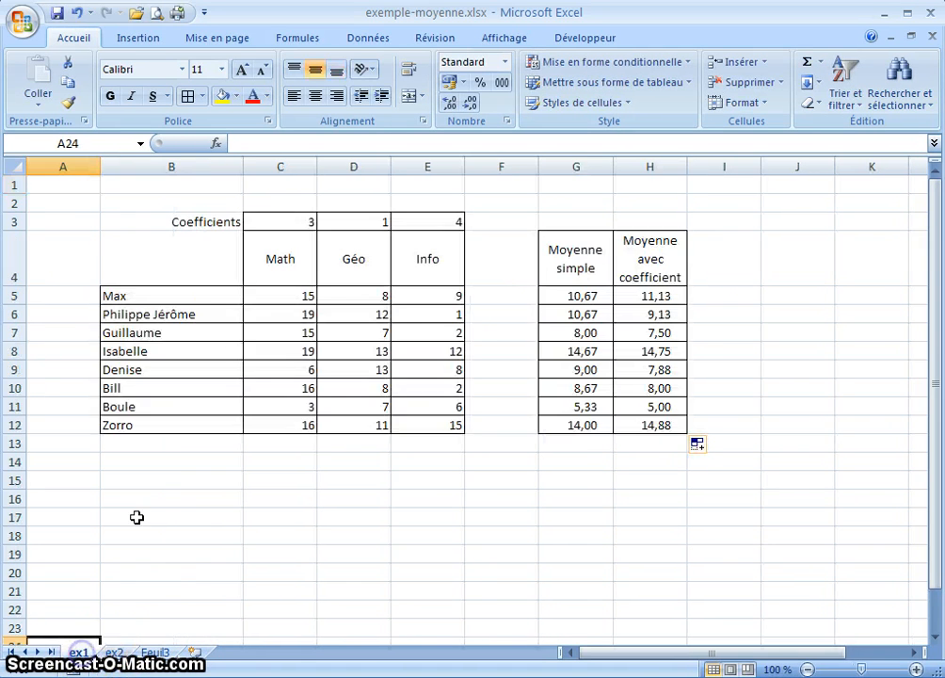
pyautogui.moveTo(179, 218); pyautogui.dragTo(474, 431)
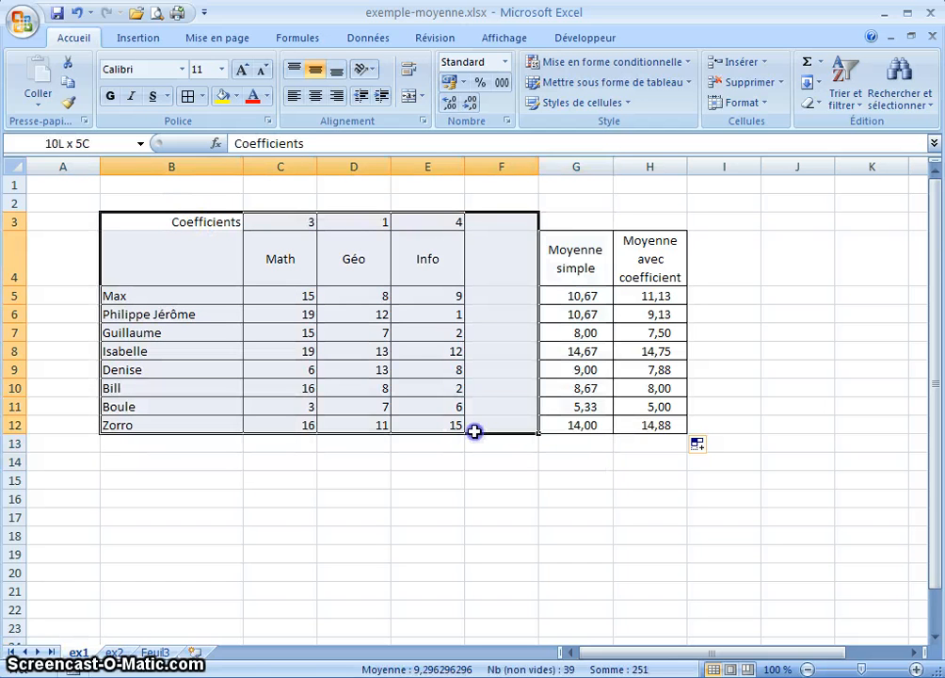
pyautogui.moveTo(630, 416); pyautogui.dragTo(646, 415)
pyautogui.hotkey('ctrl', 'c')
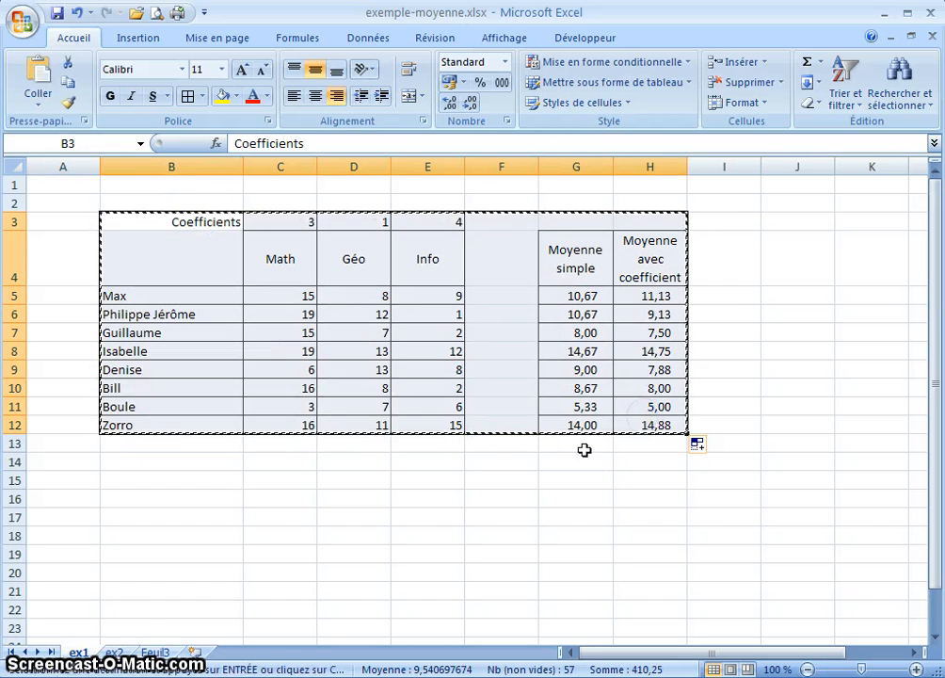
pyautogui.click(116, 649)
pyautogui.click(187, 252)
pyautogui.click(158, 241)
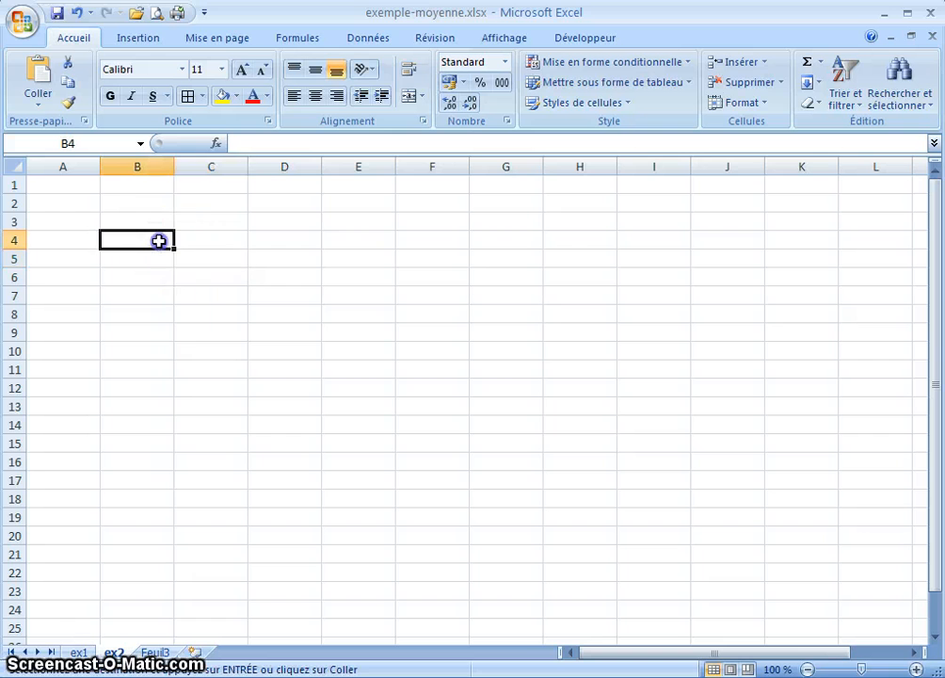
pyautogui.hotkey('ctrl', 'v')
pyautogui.click(381, 482)
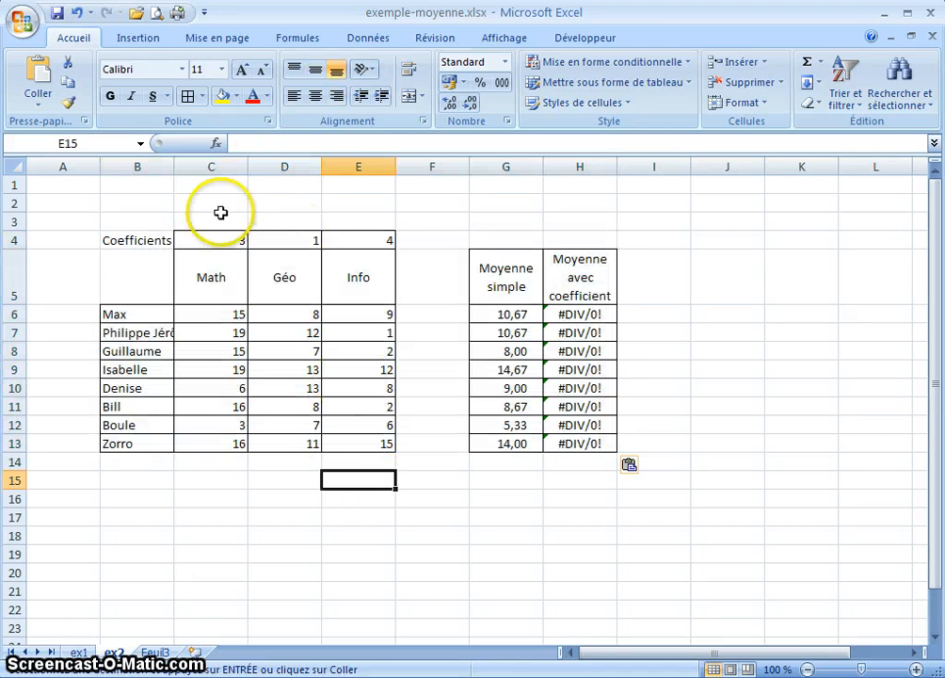
# Enter the title "Semestre 1" in C2, above the copied grade table
pyautogui.click(196, 206)
pyautogui.write('Semest')
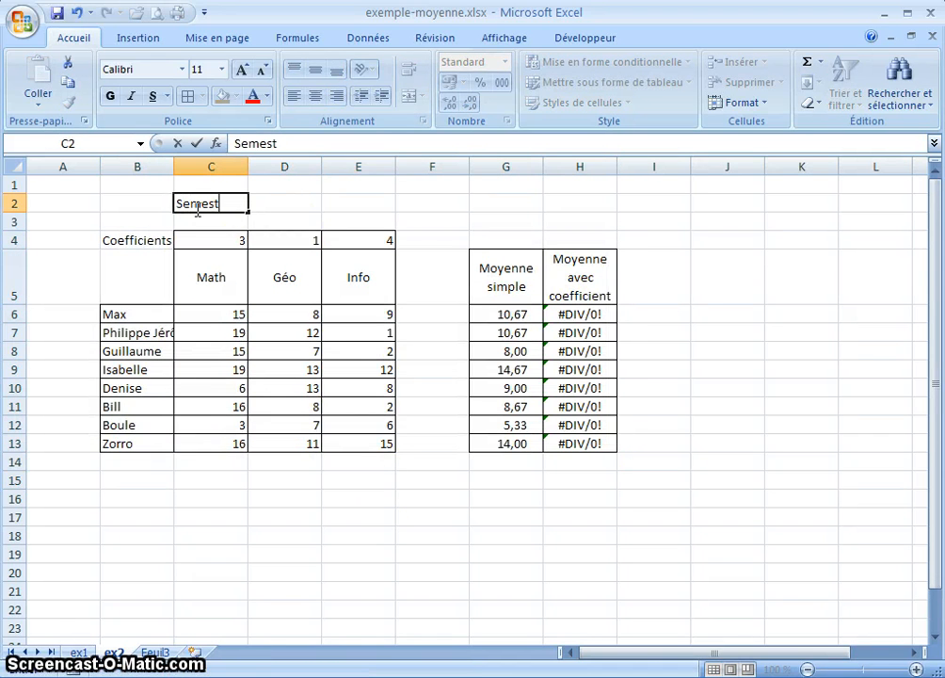
pyautogui.write('re 1')
pyautogui.press('Return')
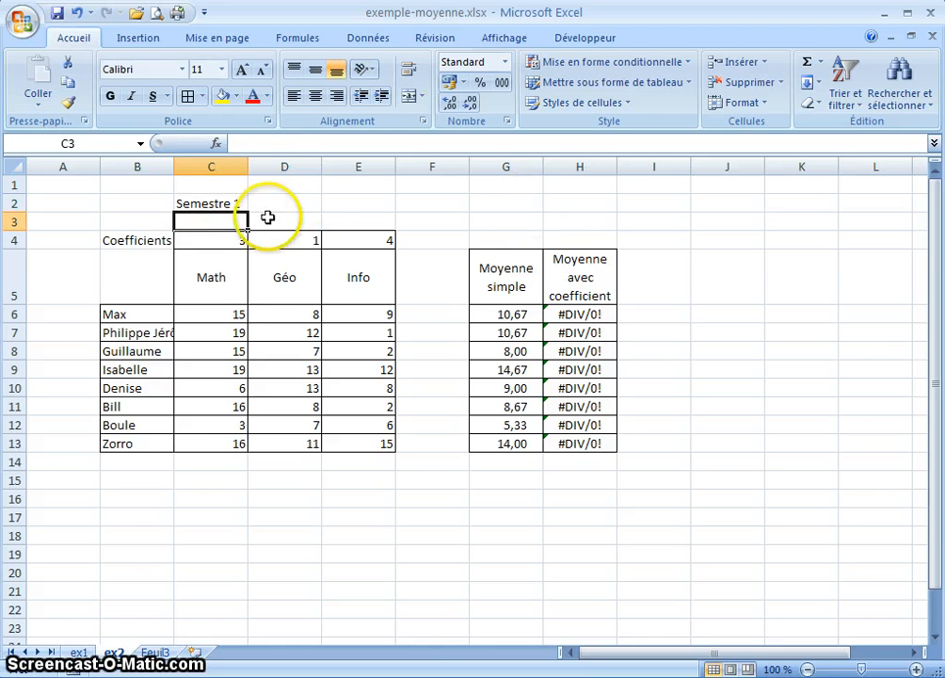
# Delete the empty column F between the grades and the averages
pyautogui.click(494, 257)
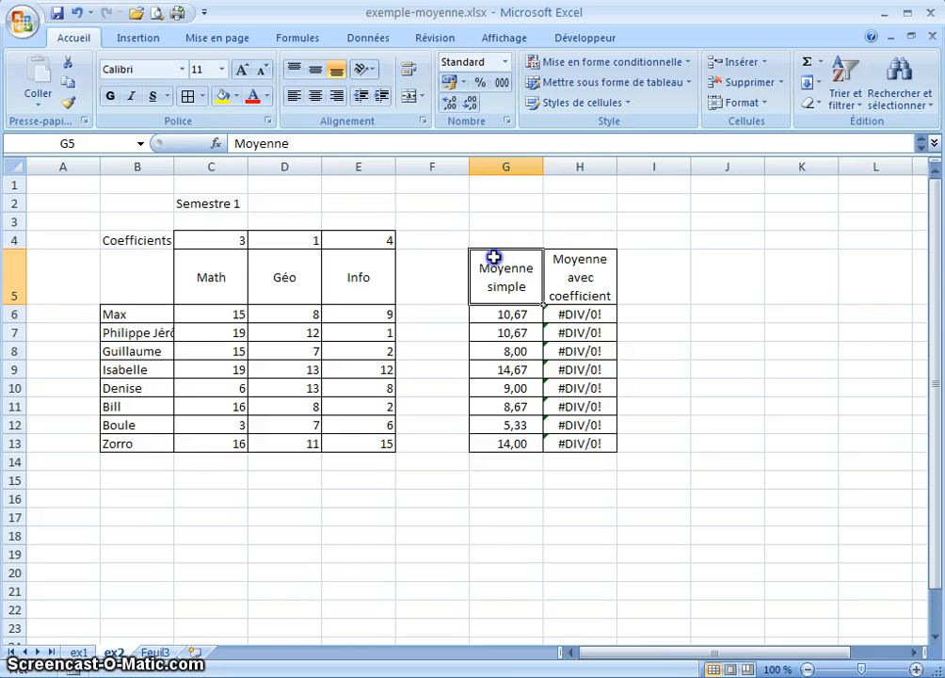
pyautogui.click(412, 164)
pyautogui.rightClick(411, 173)
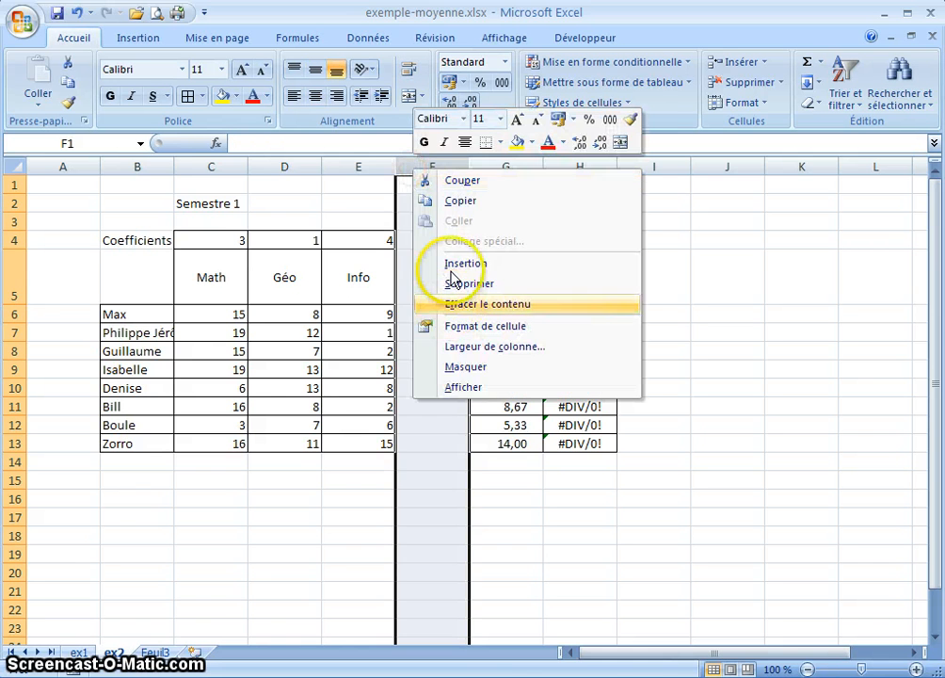
pyautogui.click(454, 280)
pyautogui.click(729, 389)
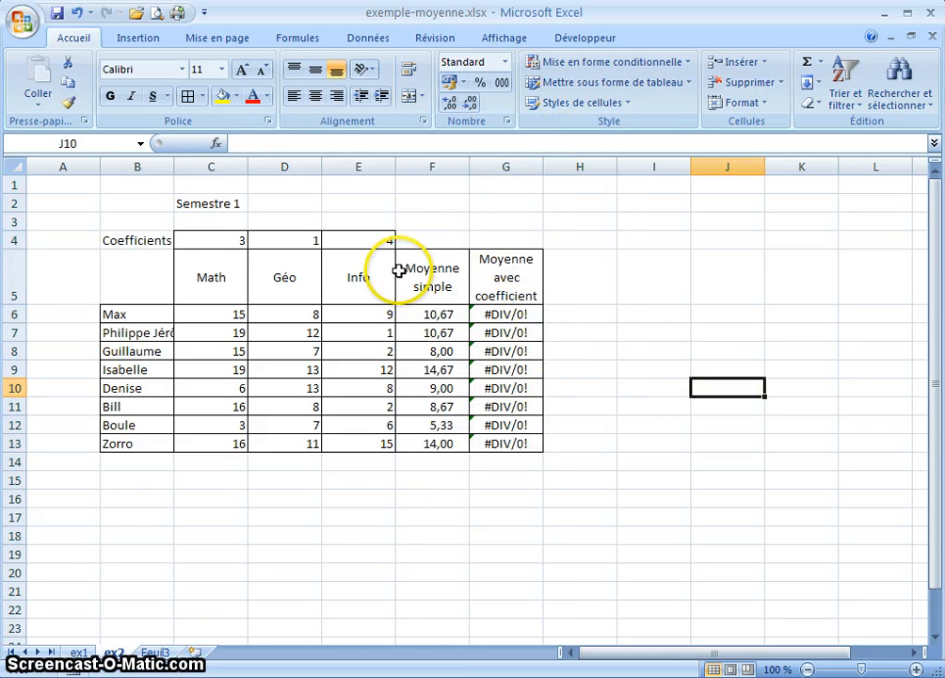
# Copy the Semestre 1 block in C2:G13 and paste it alongside, starting at H2
pyautogui.moveTo(192, 204); pyautogui.dragTo(498, 444)
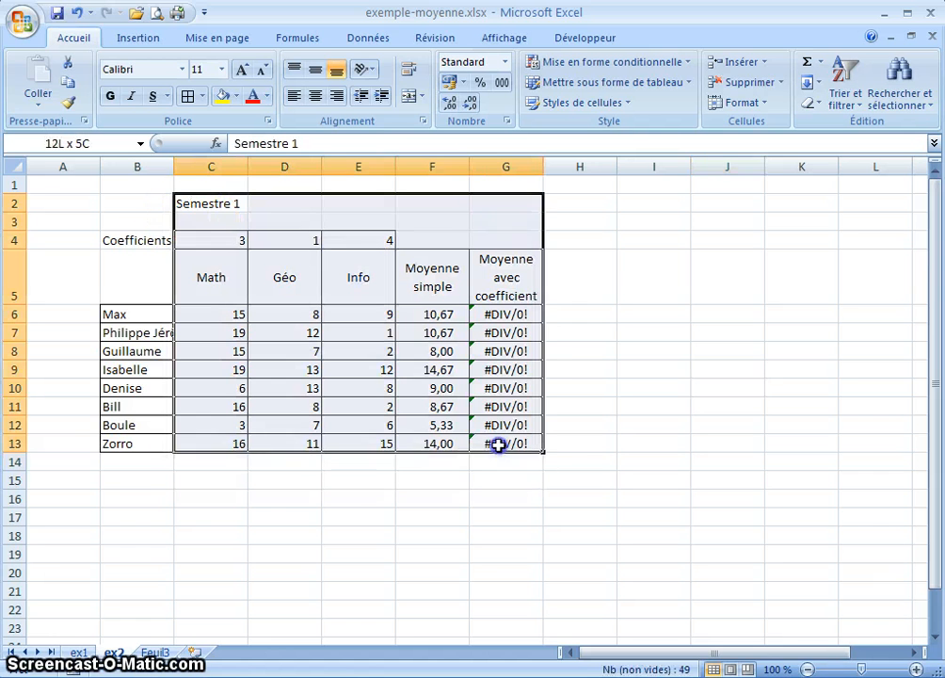
pyautogui.rightClick(340, 348)
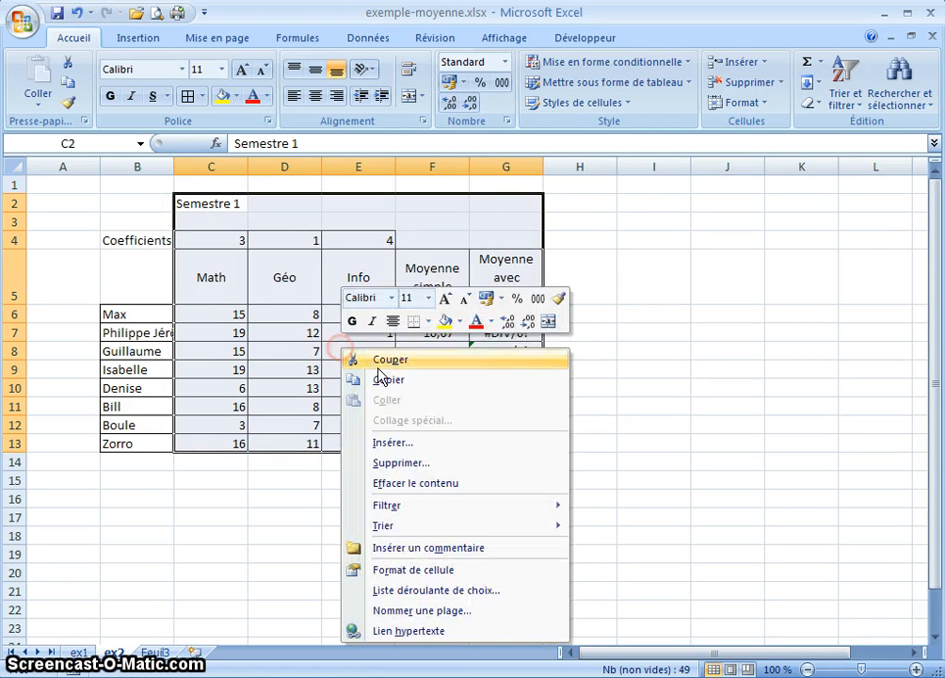
pyautogui.click(385, 376)
pyautogui.rightClick(566, 203)
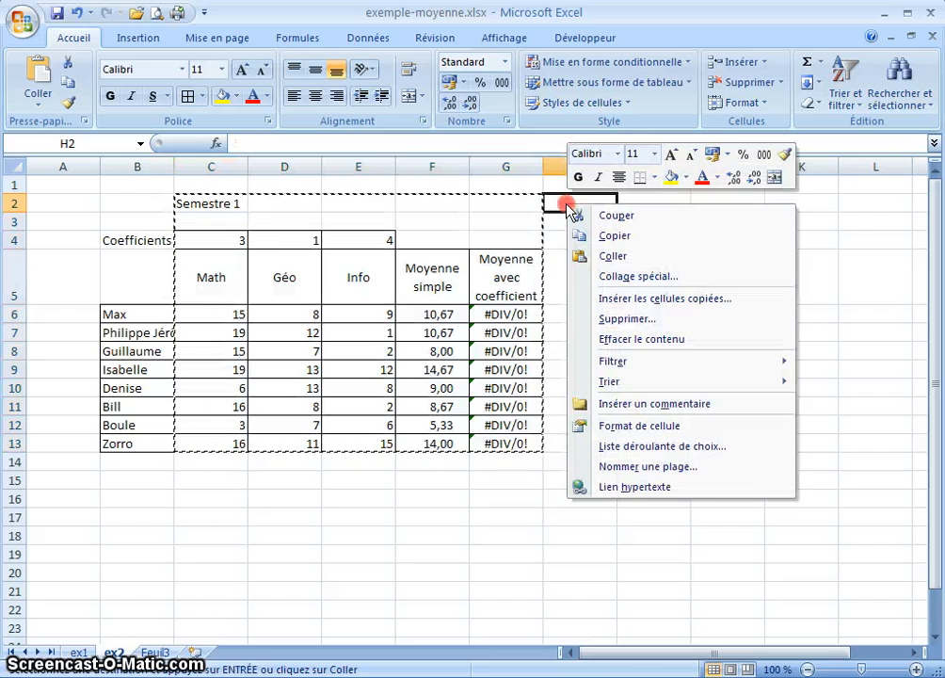
pyautogui.click(607, 255)
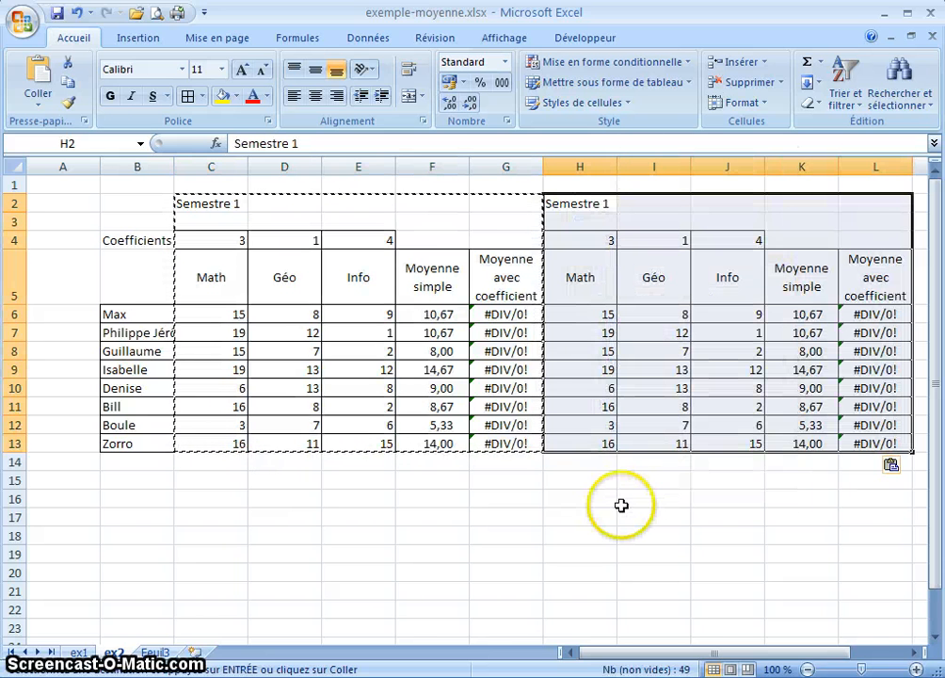
pyautogui.press('Escape')
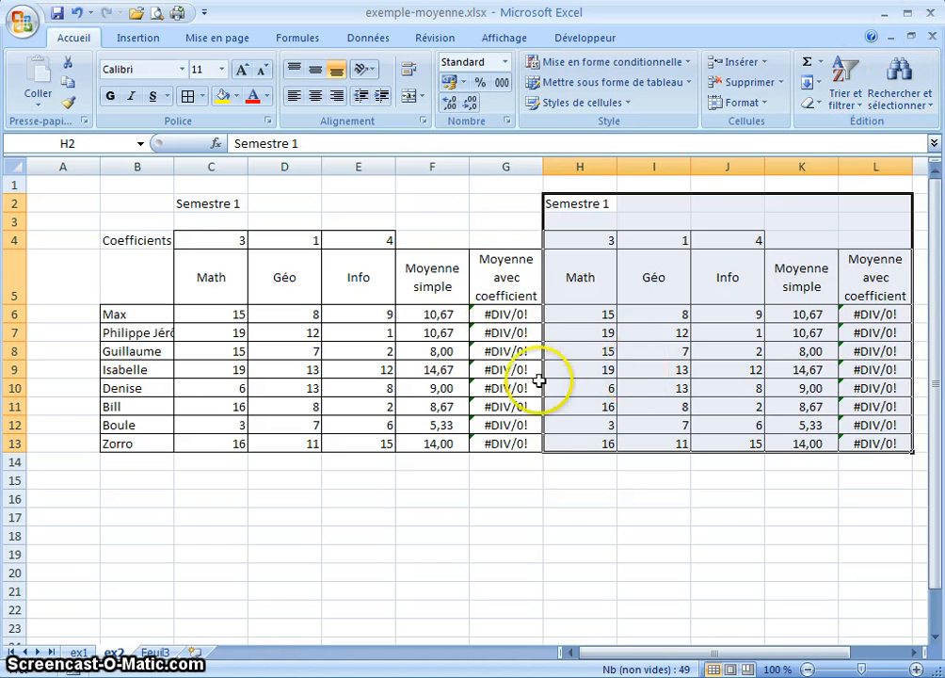
# Examine which coefficient cells the weighted-average formula in G6 refers to
pyautogui.click(490, 315)
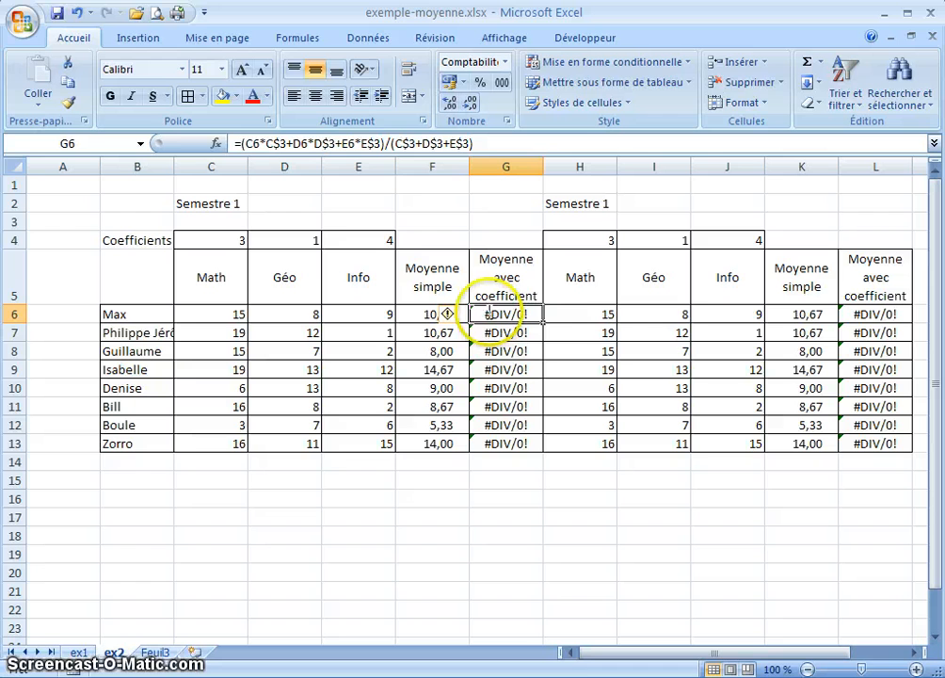
pyautogui.doubleClick(490, 315)
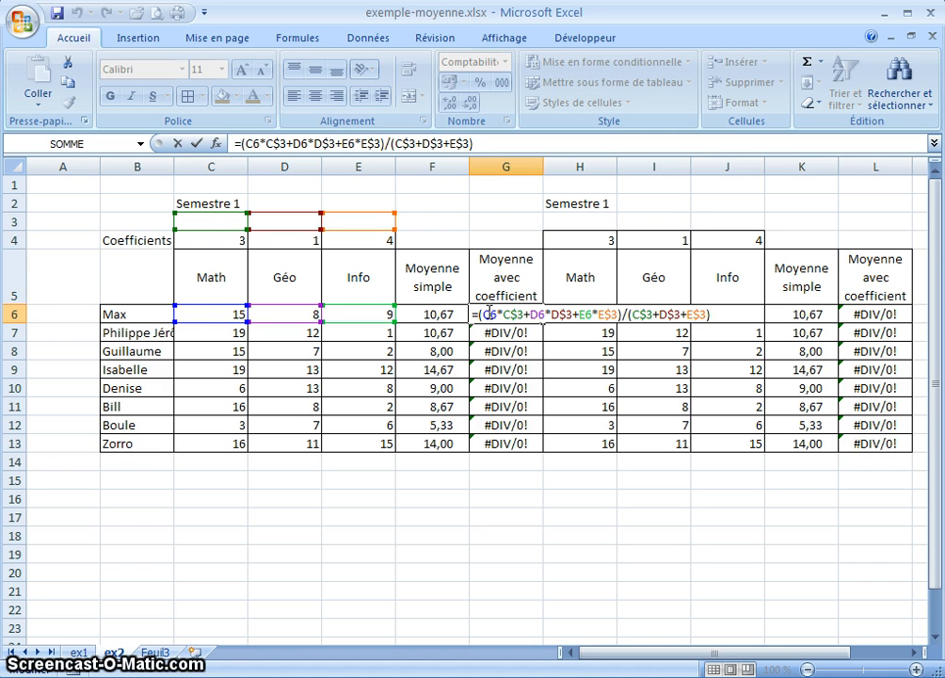
pyautogui.press('Escape')
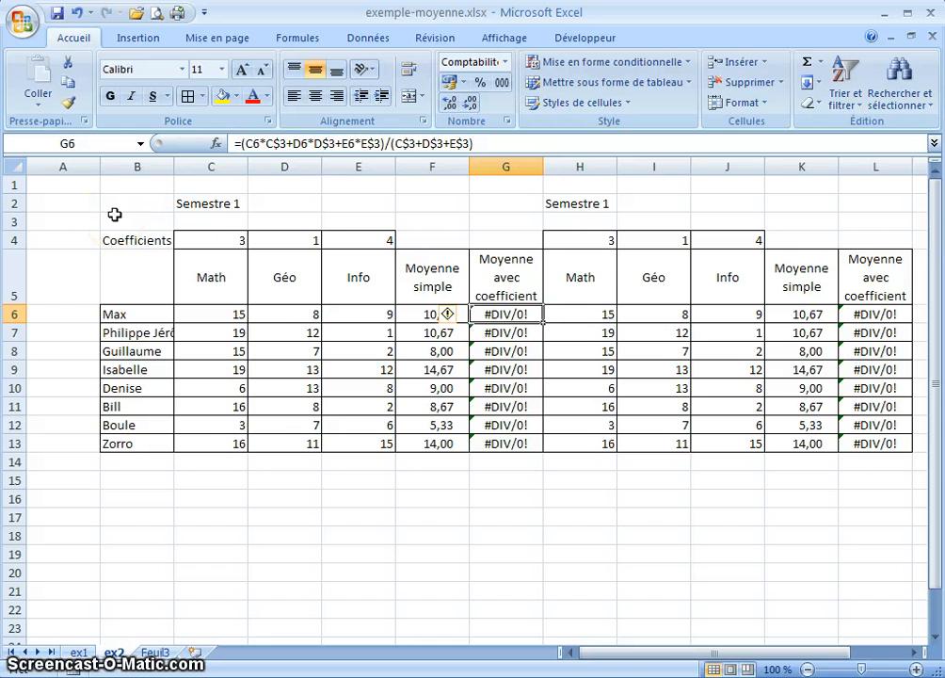
# Delete the empty row 3 above the coefficients
pyautogui.click(14, 221)
pyautogui.rightClick(15, 224)
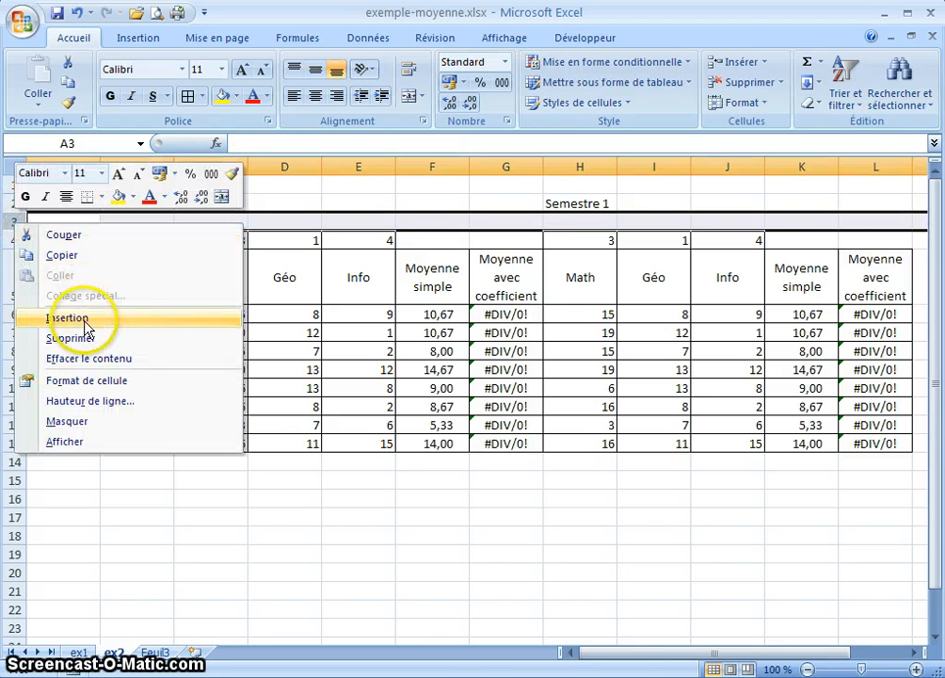
pyautogui.click(72, 337)
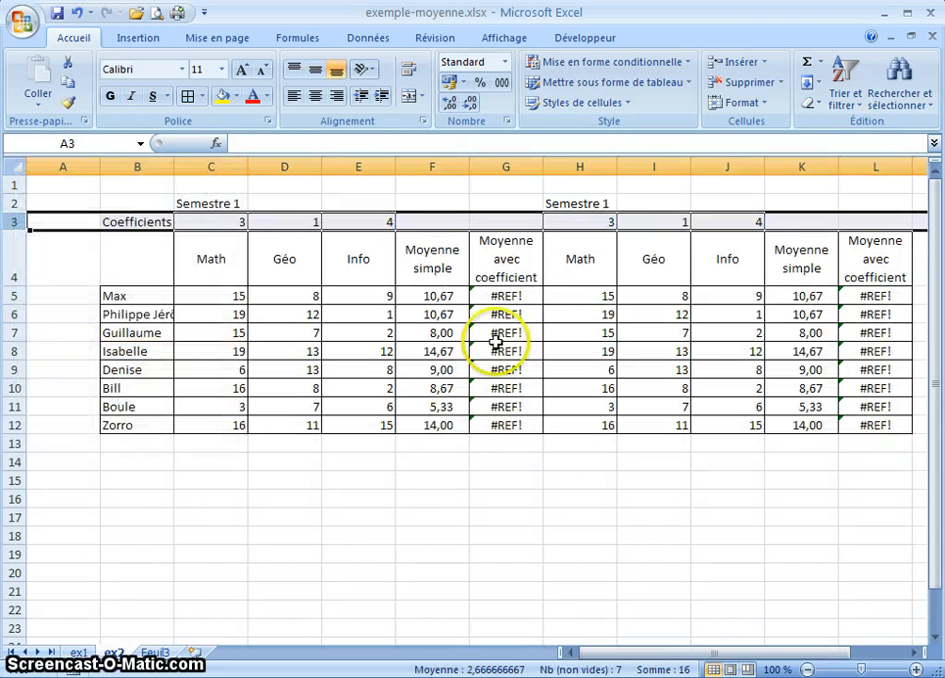
# Clear the weighted-average formulas in G5:G12
pyautogui.click(504, 295)
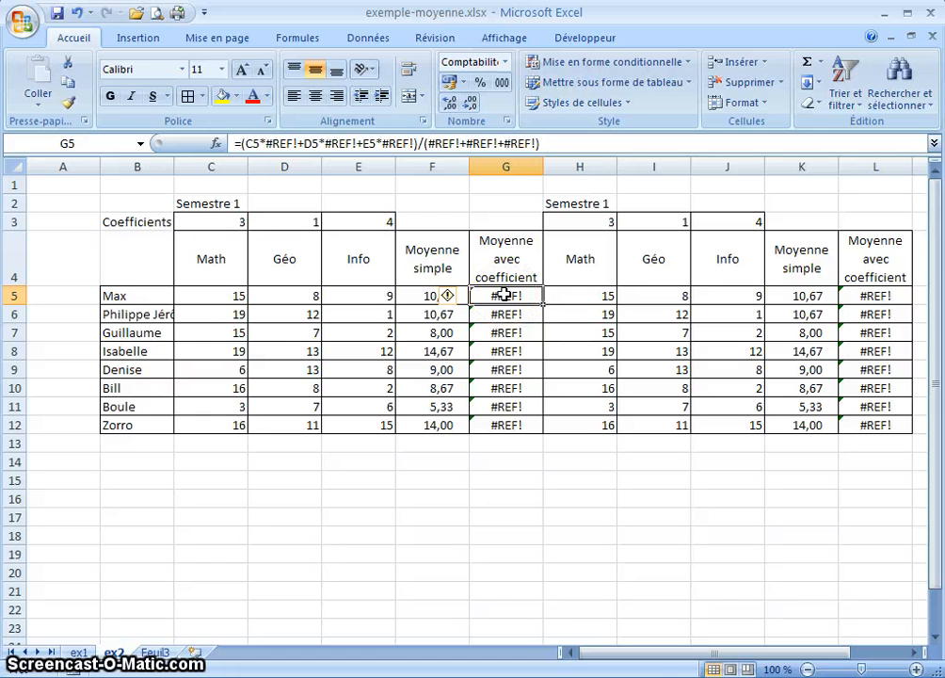
pyautogui.moveTo(512, 406); pyautogui.dragTo(512, 424)
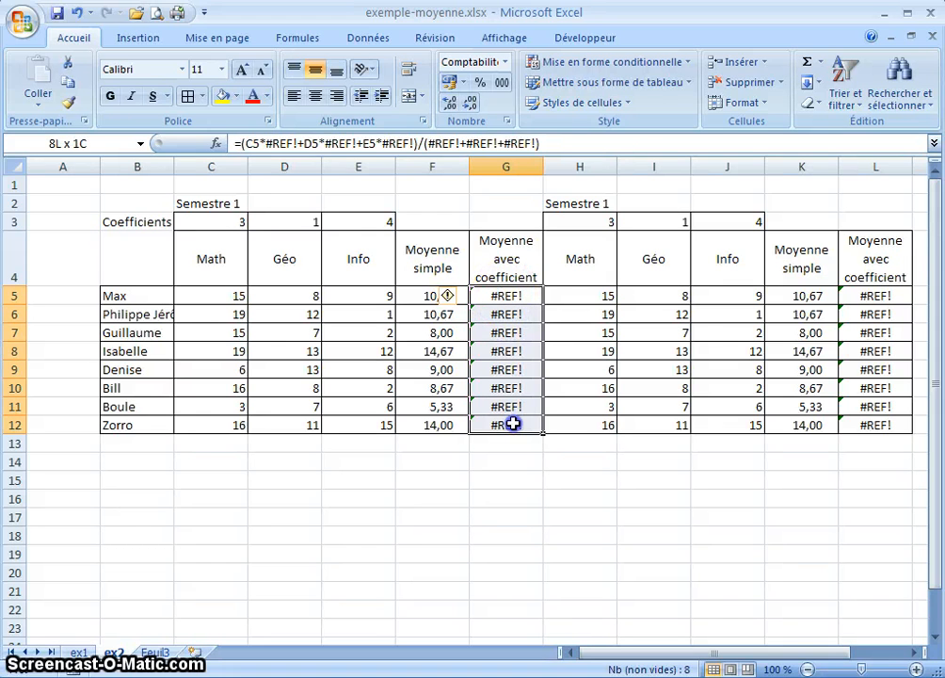
pyautogui.press('Delete')
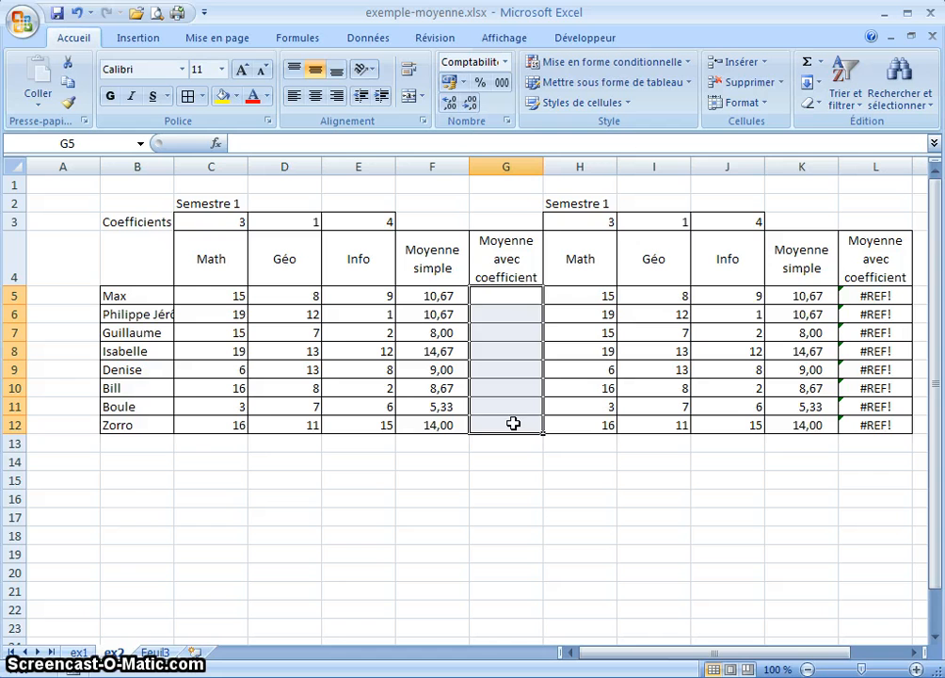
# Begin the weighted-average formula in G5 with =(C5*C$3+D5*D$3+E5*E$3, locking the row of each coefficient
pyautogui.click(502, 295)
pyautogui.write('=(C5')
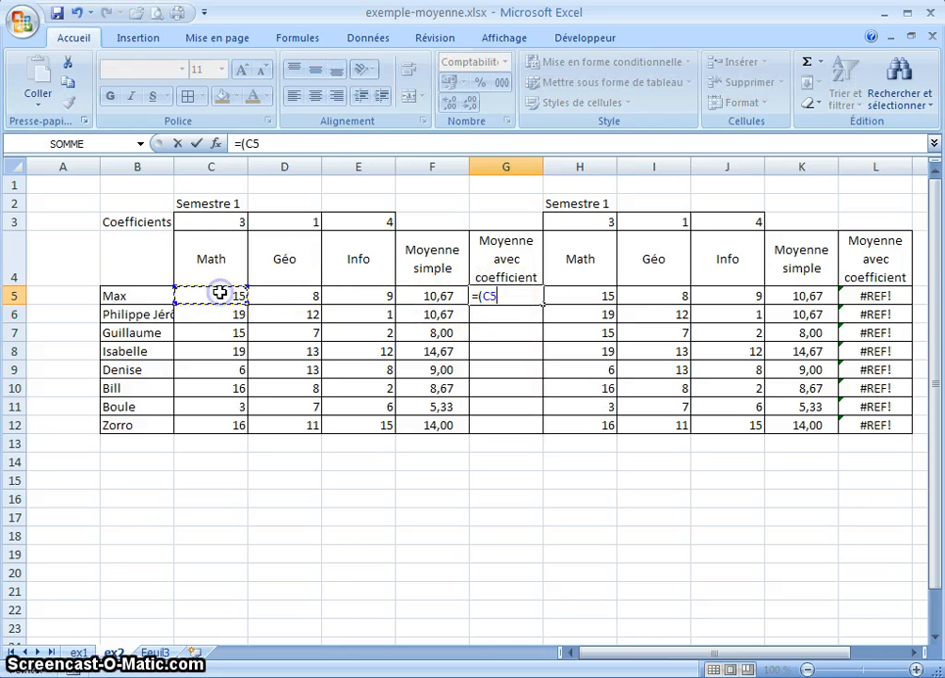
pyautogui.write('*')
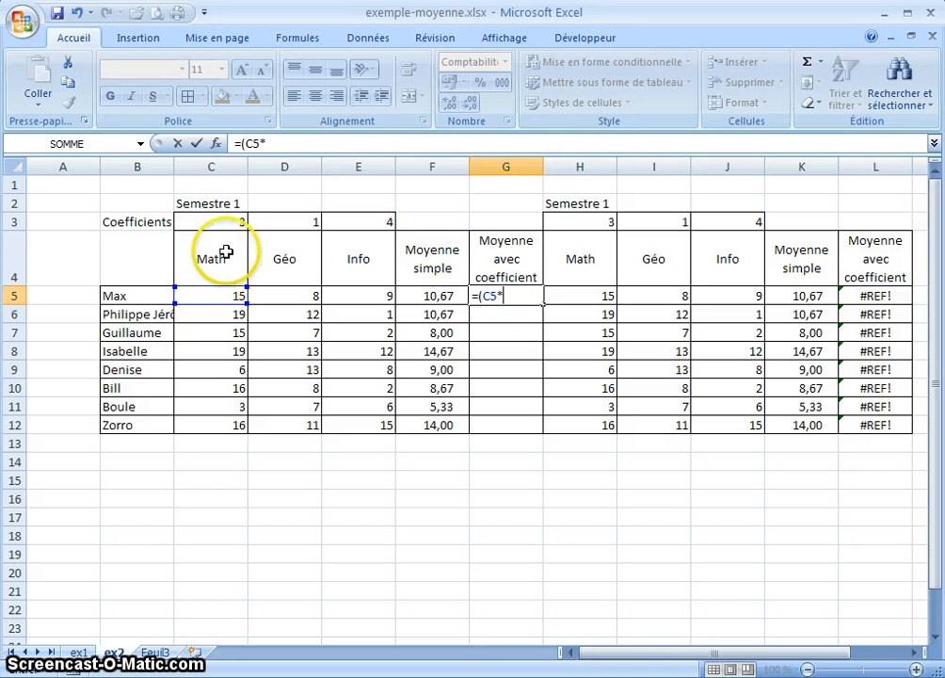
pyautogui.click(219, 219)
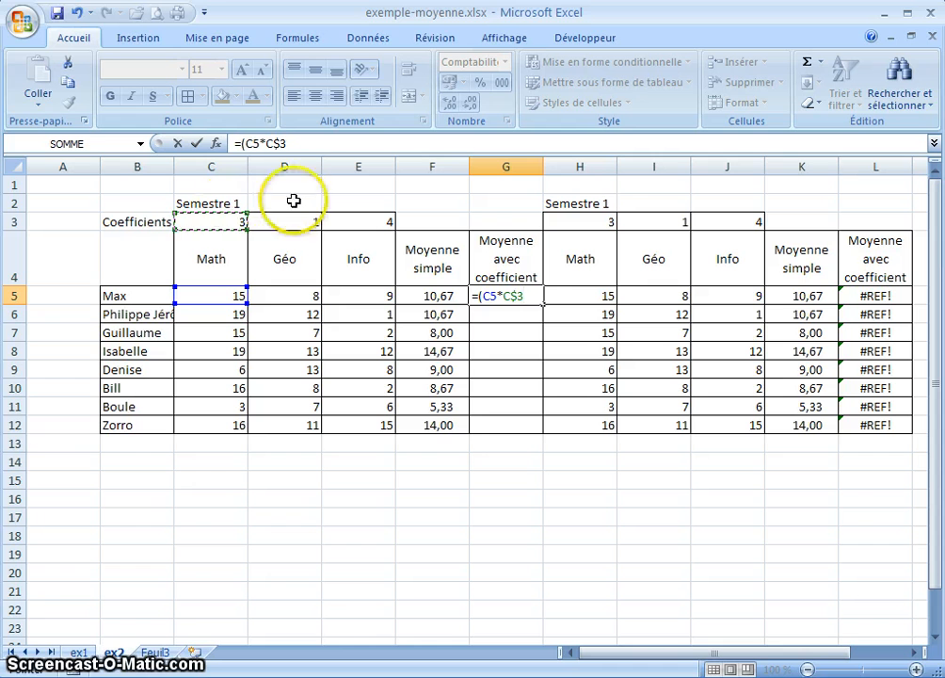
pyautogui.click(302, 146)
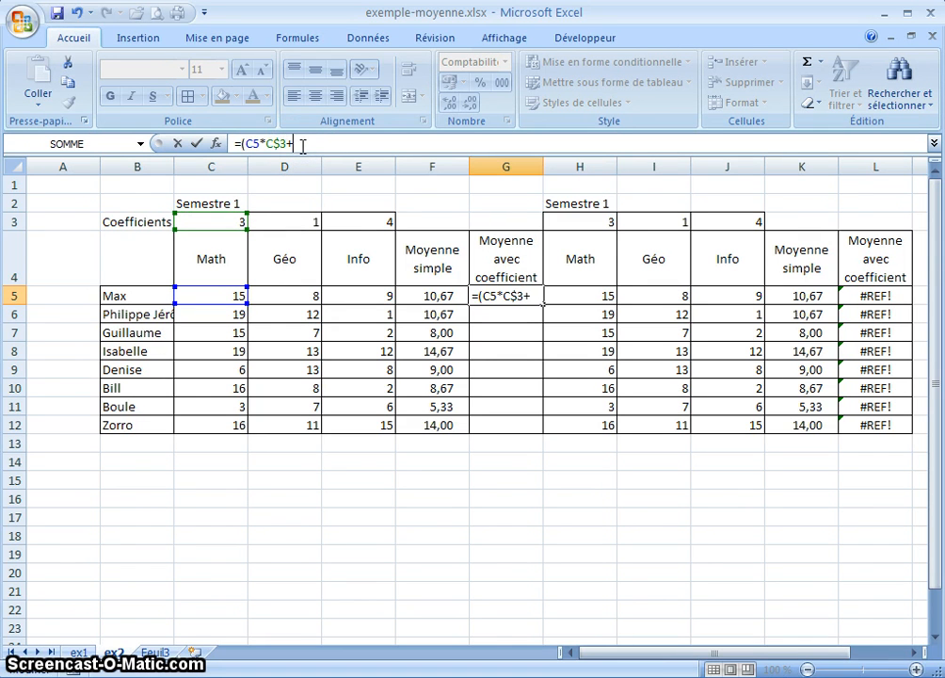
pyautogui.write('+')
pyautogui.click(287, 294)
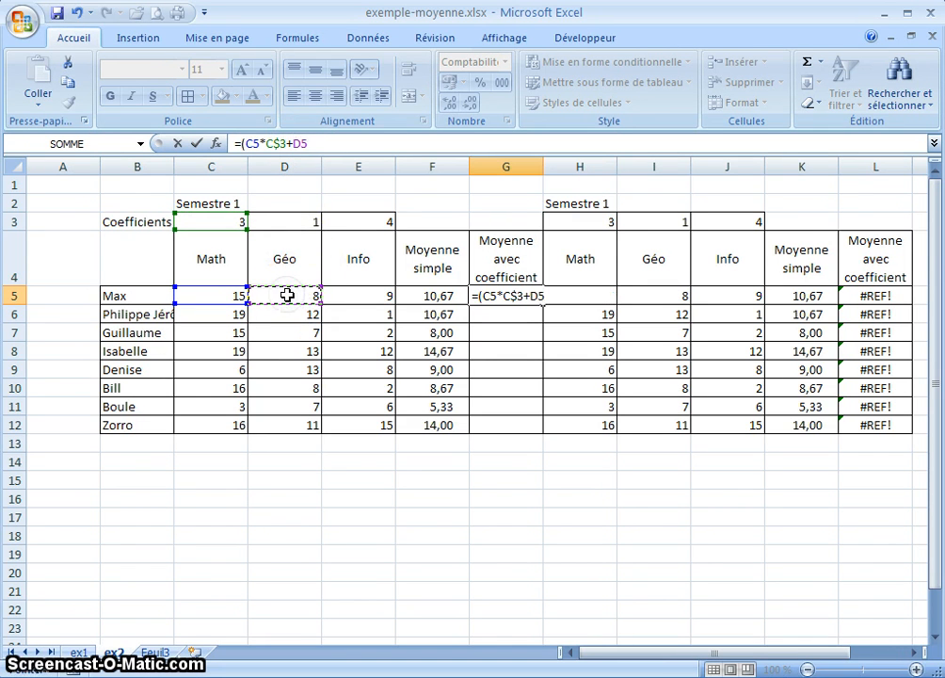
pyautogui.write('*')
pyautogui.click(271, 221)
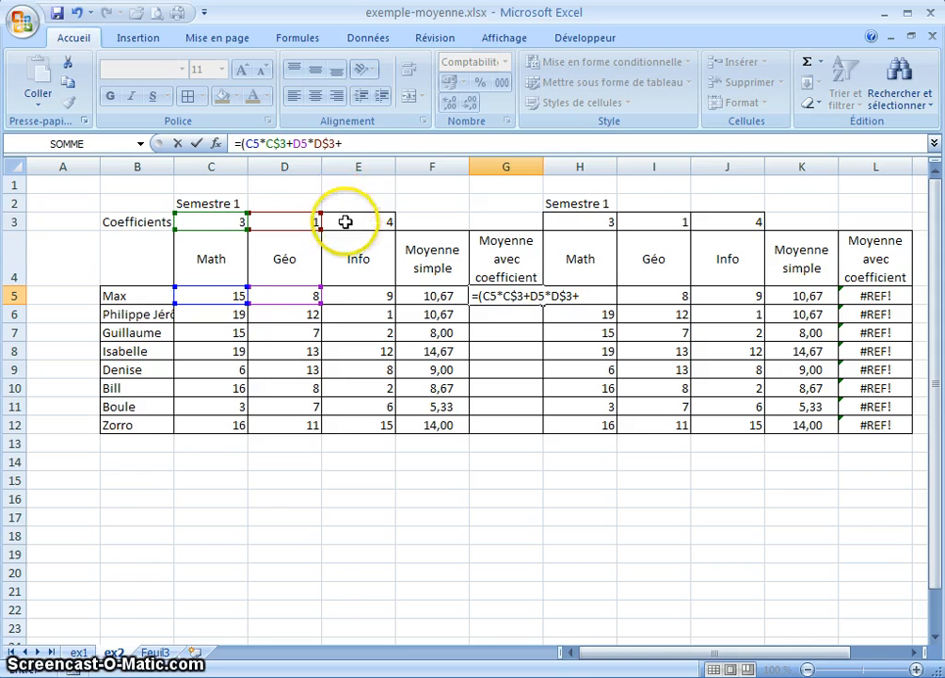
pyautogui.click(349, 295)
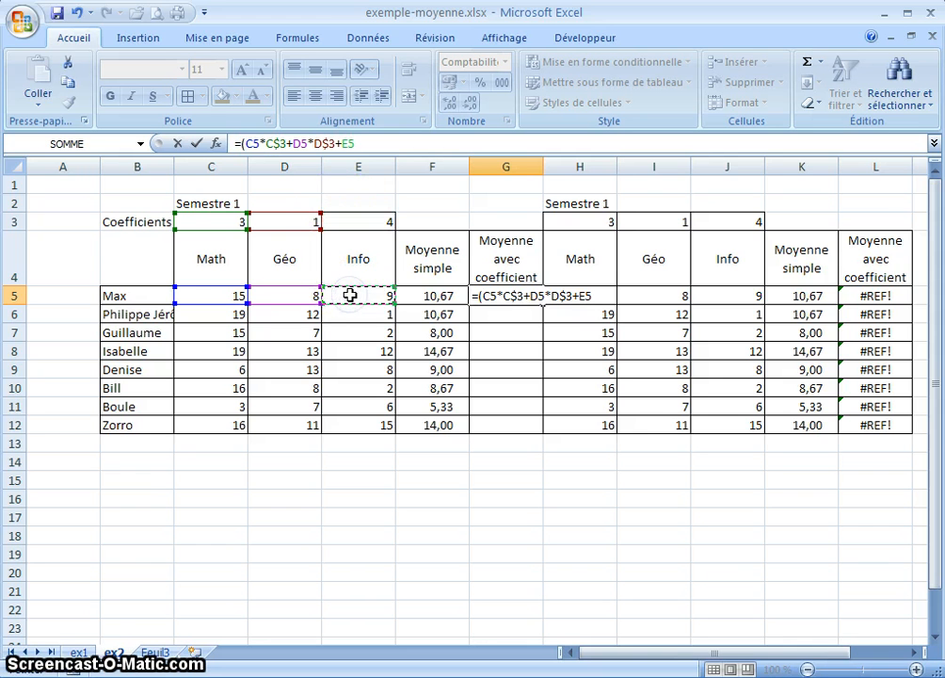
pyautogui.click(352, 218)
pyautogui.press('F4')
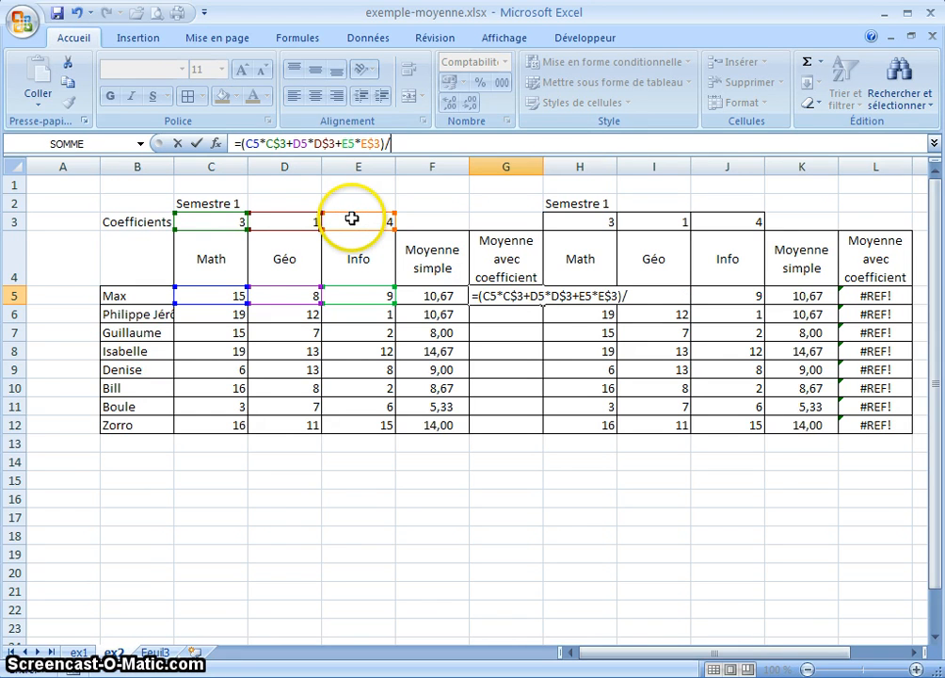
# Complete the G5 formula by closing the parenthesis and dividing by SOMME(C$3:E$3), and fill it down to G12
pyautogui.write(')/(')
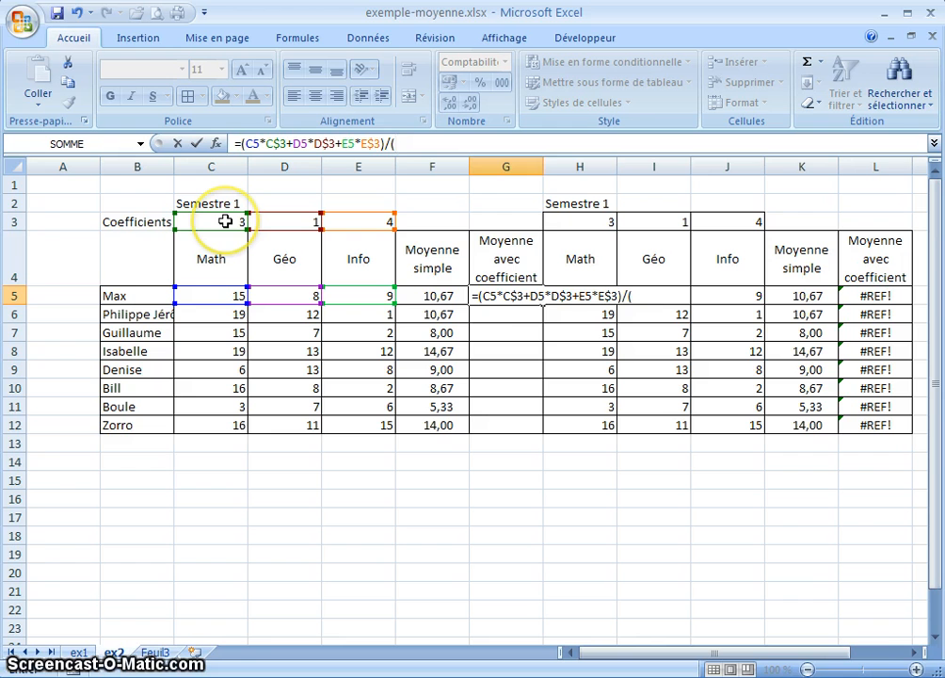
pyautogui.press('BackSpace')
pyautogui.write('somme(')
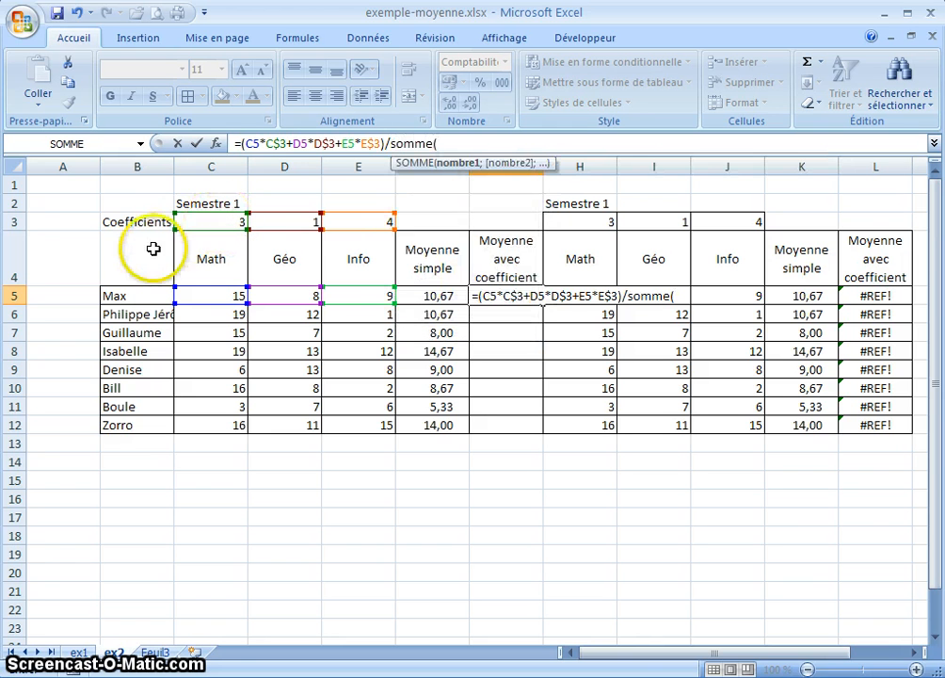
pyautogui.moveTo(197, 220); pyautogui.dragTo(349, 217)
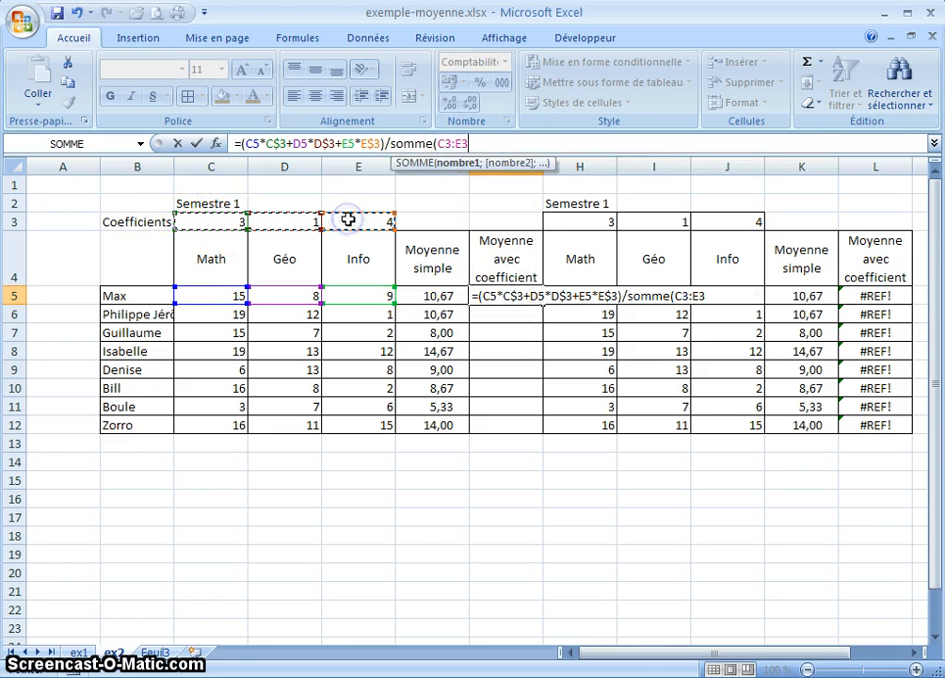
pyautogui.write(')')
pyautogui.press('BackSpace')
pyautogui.press('BackSpace')
pyautogui.press('BackSpace')
pyautogui.press('BackSpace')
pyautogui.press('BackSpace')
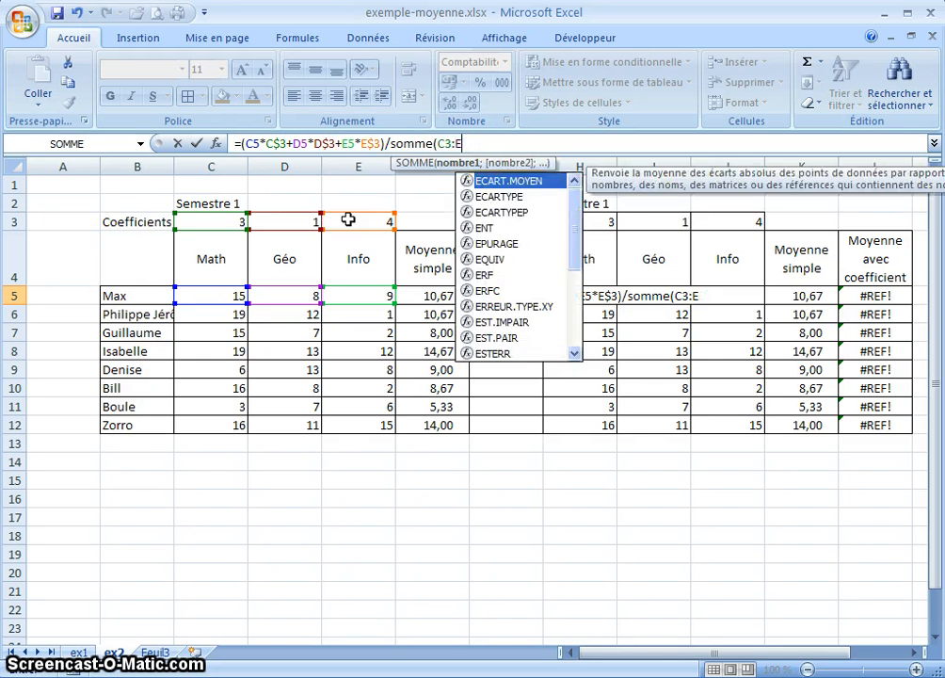
pyautogui.press('BackSpace')
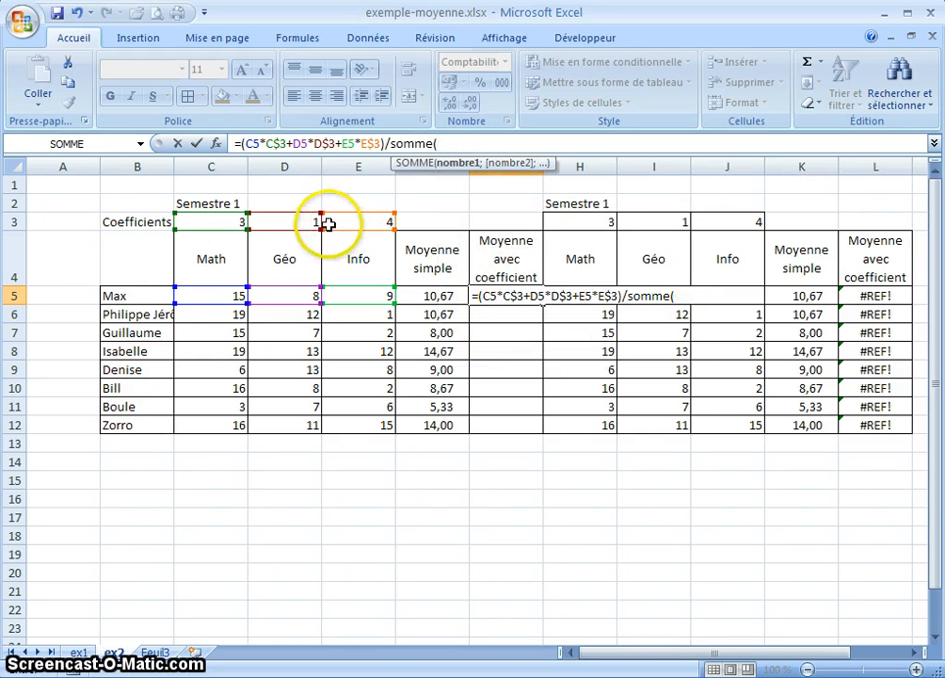
pyautogui.click(236, 217)
pyautogui.moveTo(270, 221); pyautogui.dragTo(340, 221)
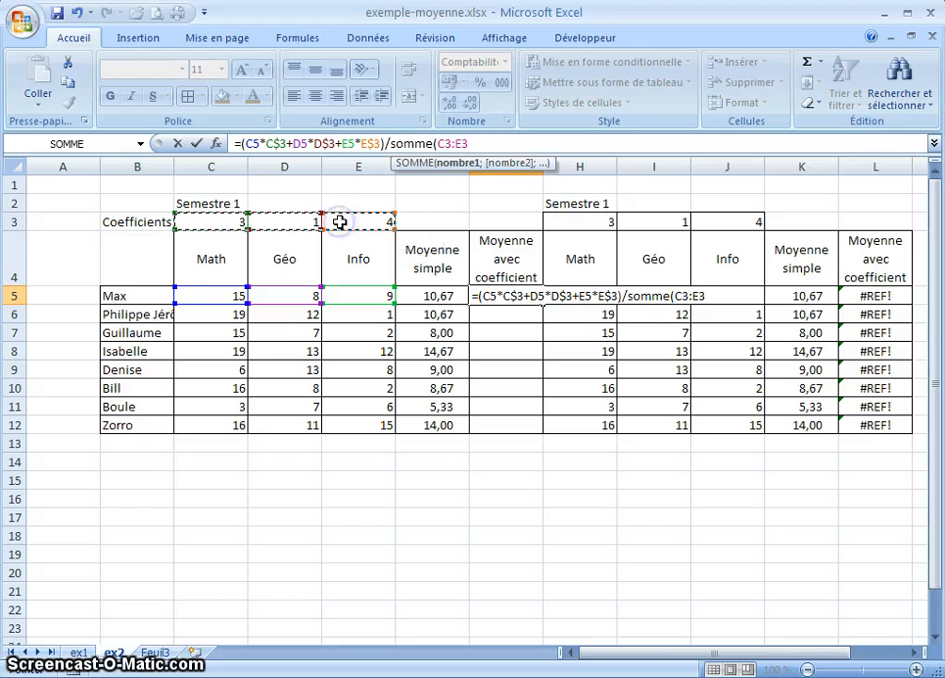
pyautogui.press('F4')
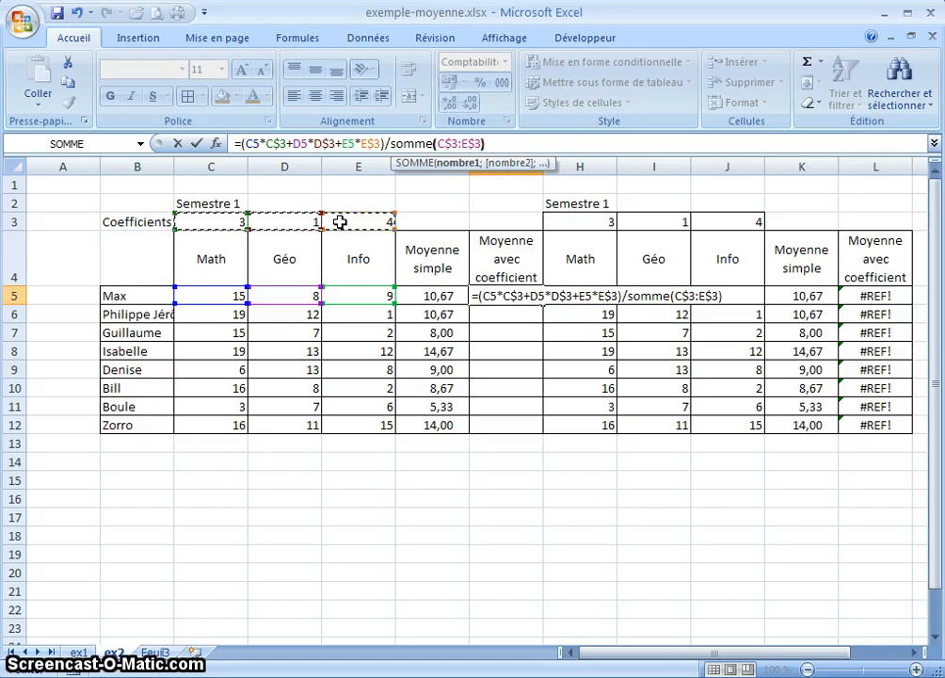
pyautogui.write(')')
pyautogui.press('Return')
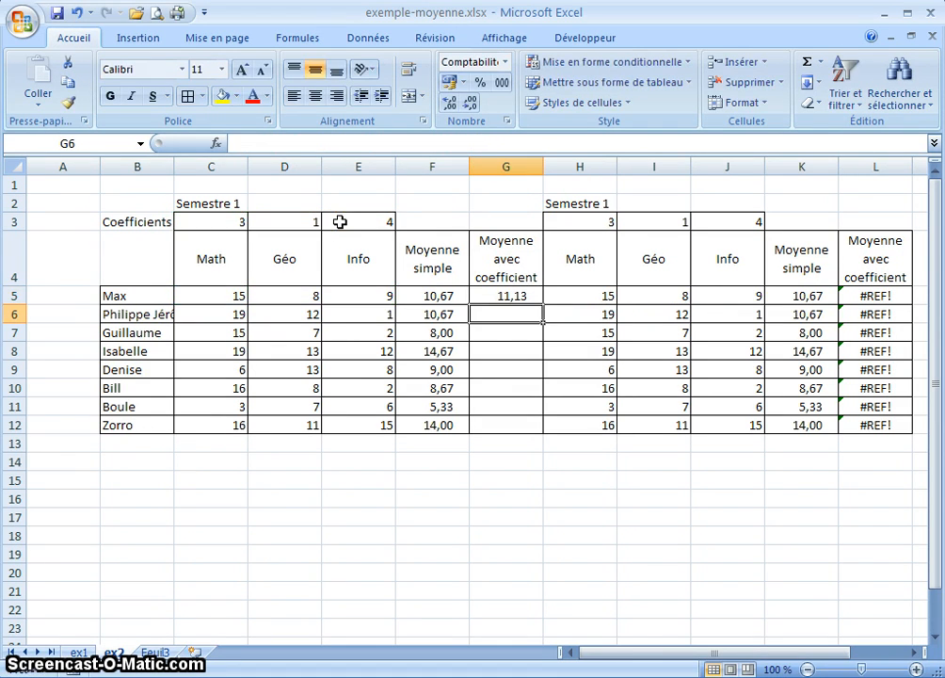
pyautogui.click(520, 293)
pyautogui.moveTo(541, 301); pyautogui.dragTo(540, 429)
# Copy the weighted-average formula from G5 into L5 and fill it down to L12
pyautogui.click(513, 298)
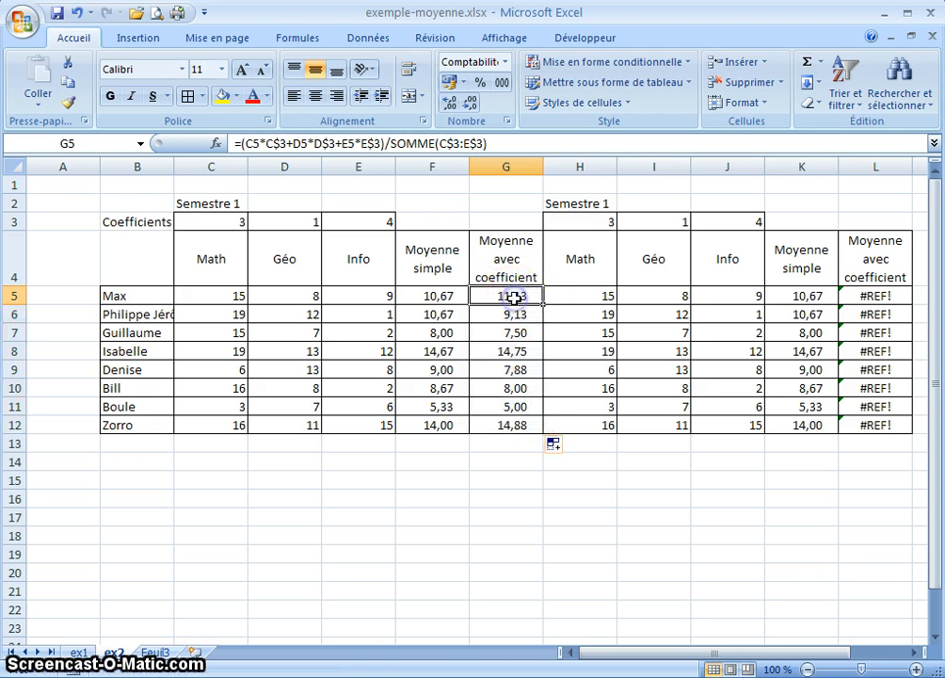
pyautogui.rightClick(513, 297)
pyautogui.click(543, 329)
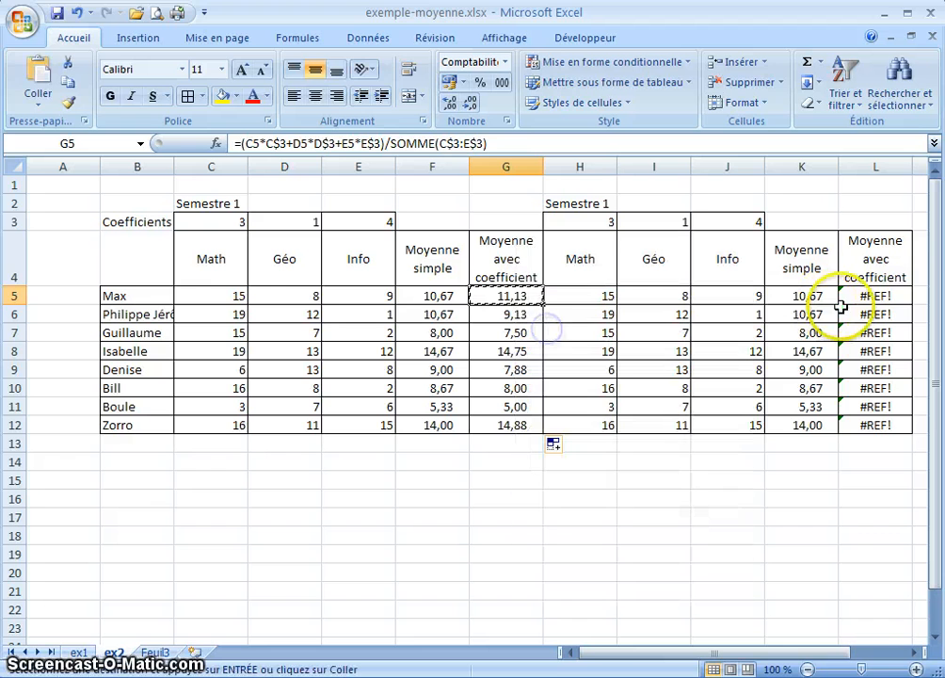
pyautogui.rightClick(860, 296)
pyautogui.click(899, 346)
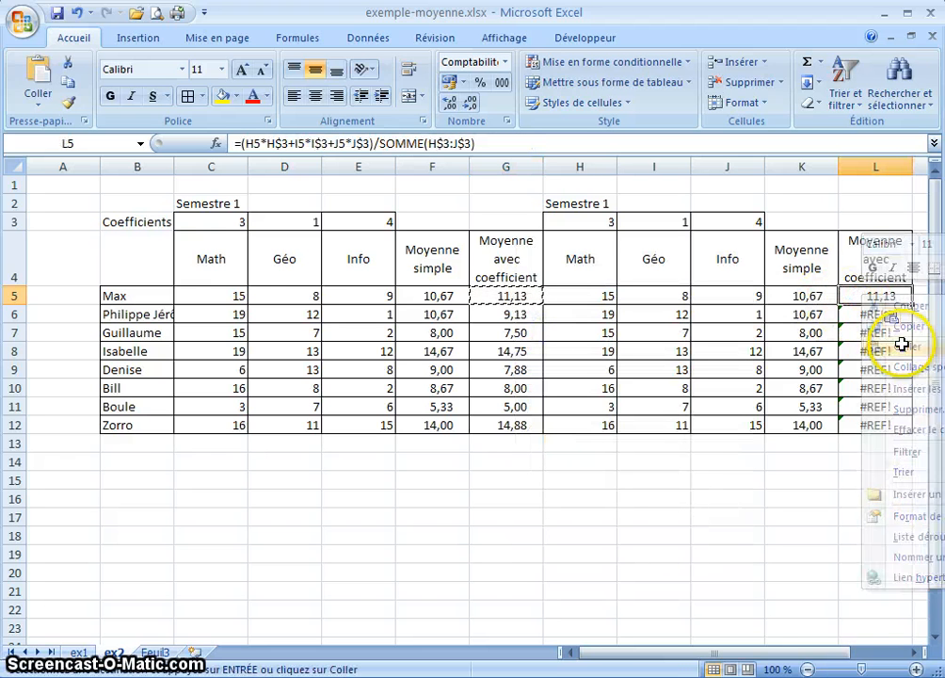
pyautogui.moveTo(911, 304); pyautogui.dragTo(910, 432)
pyautogui.click(876, 351)
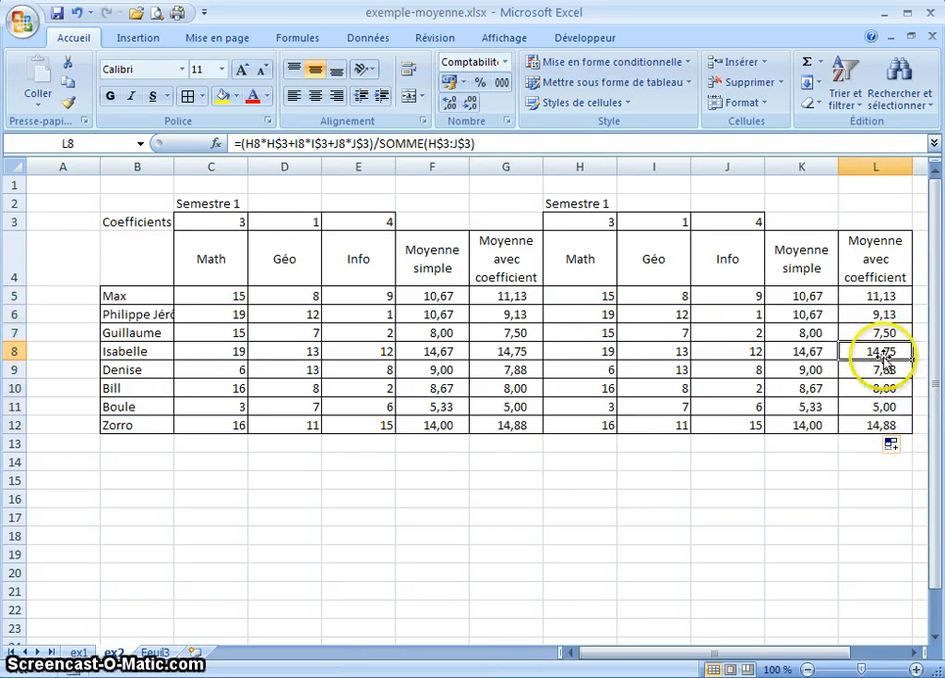
# Change the title of the second table in H2 to "Semestre 2"
pyautogui.click(594, 297)
pyautogui.click(567, 201)
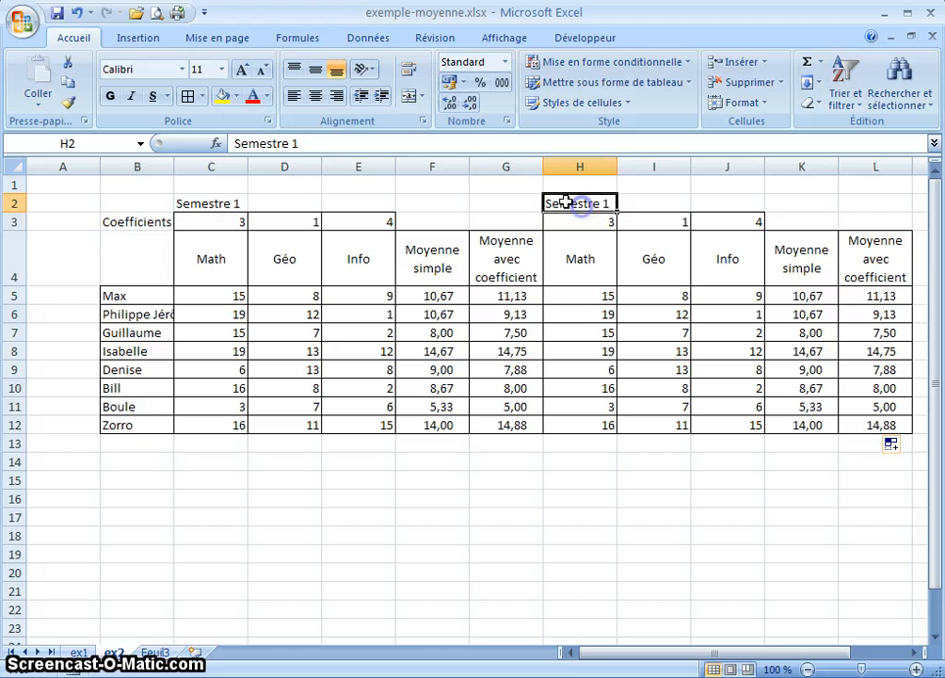
pyautogui.click(306, 146)
pyautogui.press('BackSpace')
pyautogui.write('2')
pyautogui.press('Return')
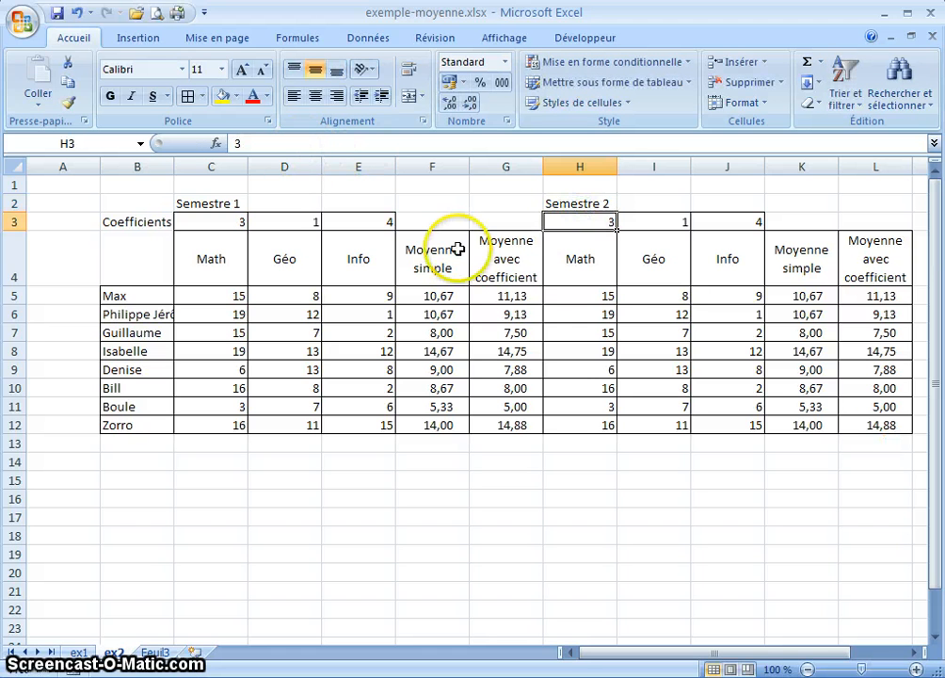
# Enter the random-number formula =ALEA.ENTRE.BORNES(1;20) in H5, Max's Math grade for Semestre 2
pyautogui.click(583, 332)
pyautogui.click(591, 297)
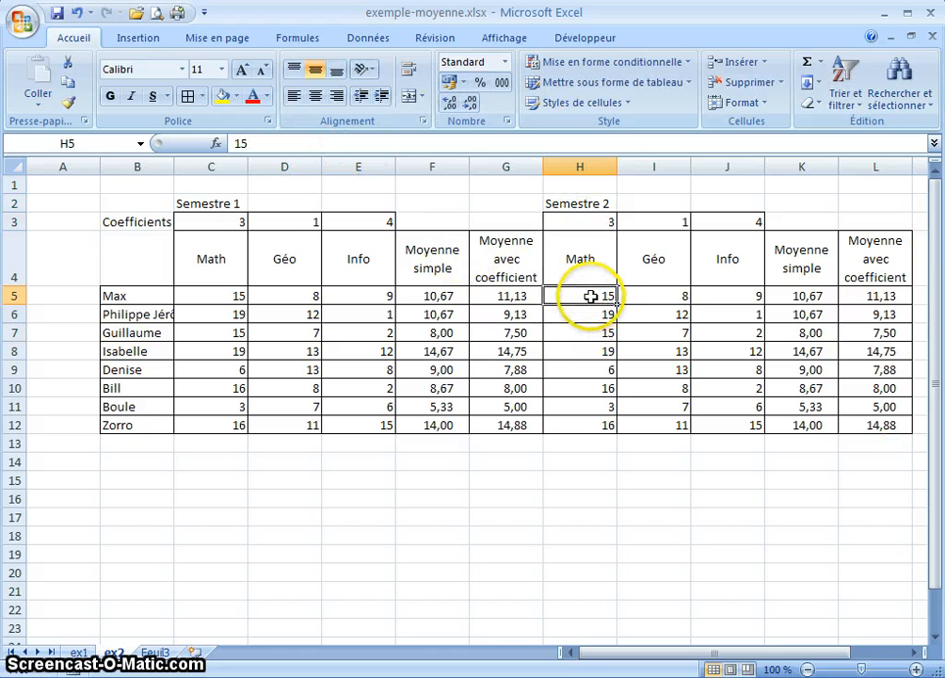
pyautogui.write('=alea')
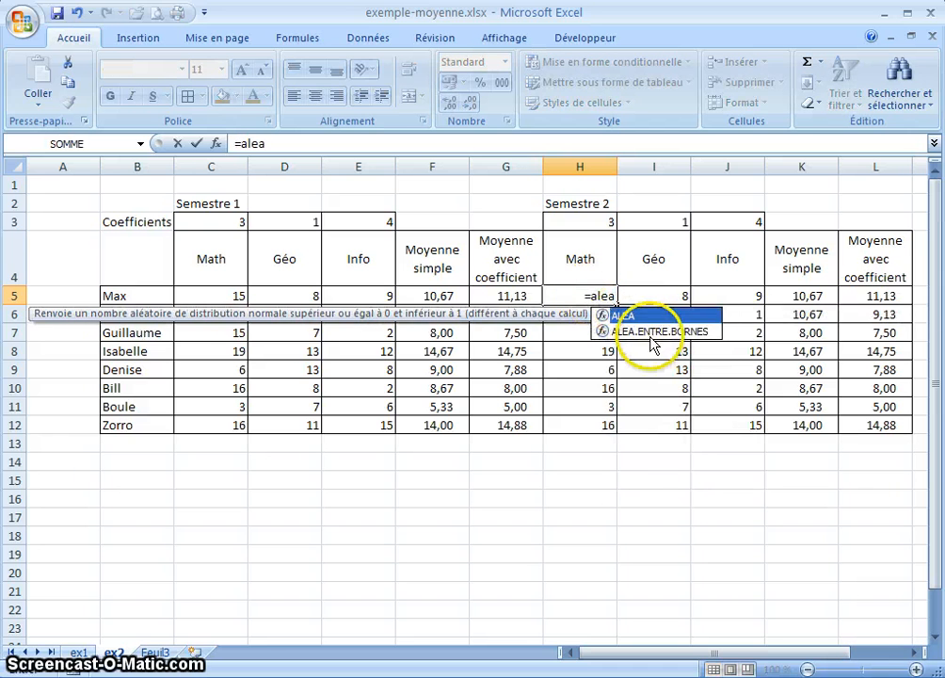
pyautogui.click(650, 331)
pyautogui.doubleClick(649, 332)
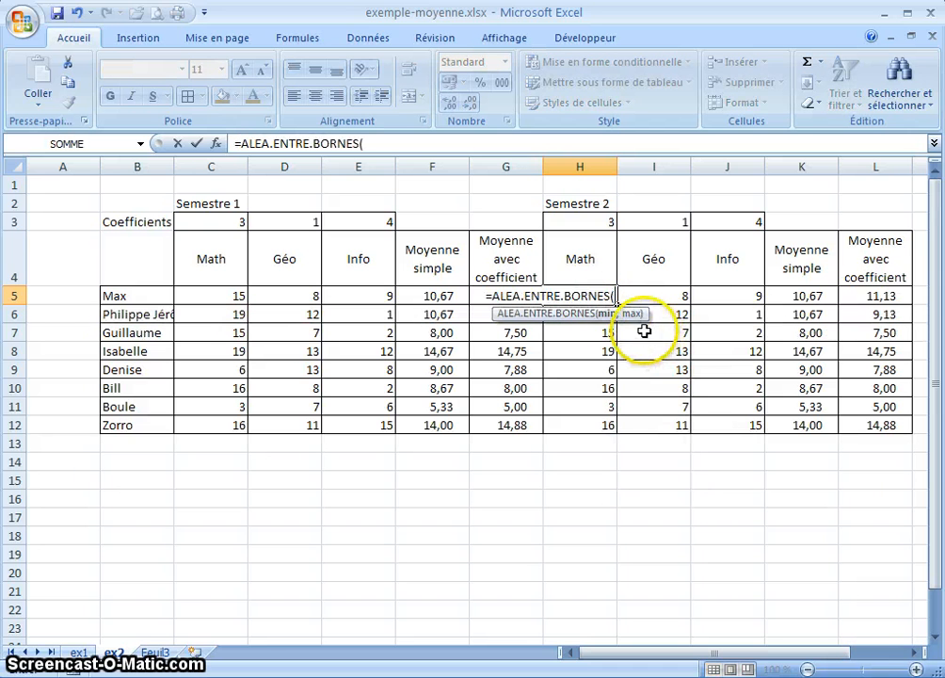
pyautogui.click(381, 143)
pyautogui.write('1;20')
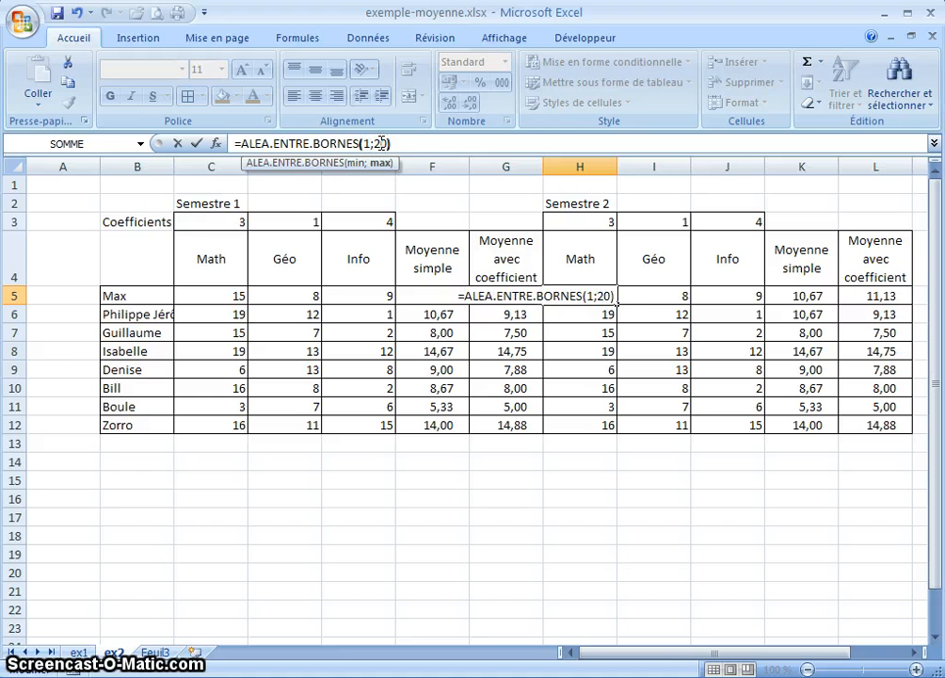
pyautogui.press('Return')
# Fill the random-grade formula from H5 across and down the Semestre 2 grades to J12
pyautogui.click(576, 294)
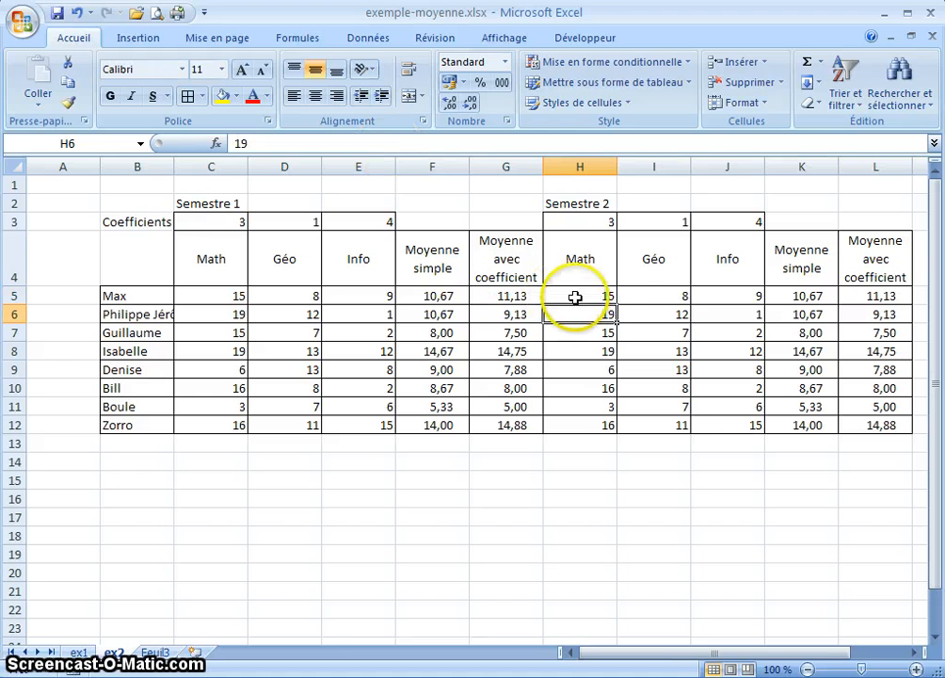
pyautogui.moveTo(617, 302); pyautogui.dragTo(763, 435)
pyautogui.click(596, 386)
# Copy the random grades in H5:J12 and paste them in place as values only (Valeurs)
pyautogui.rightClick(657, 347)
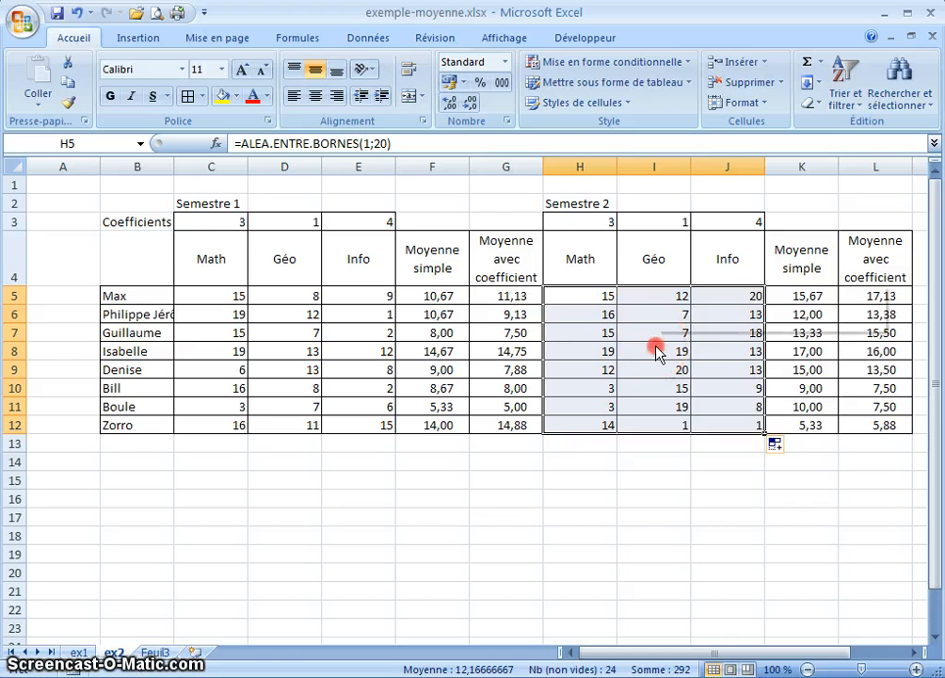
pyautogui.click(680, 377)
pyautogui.rightClick(624, 344)
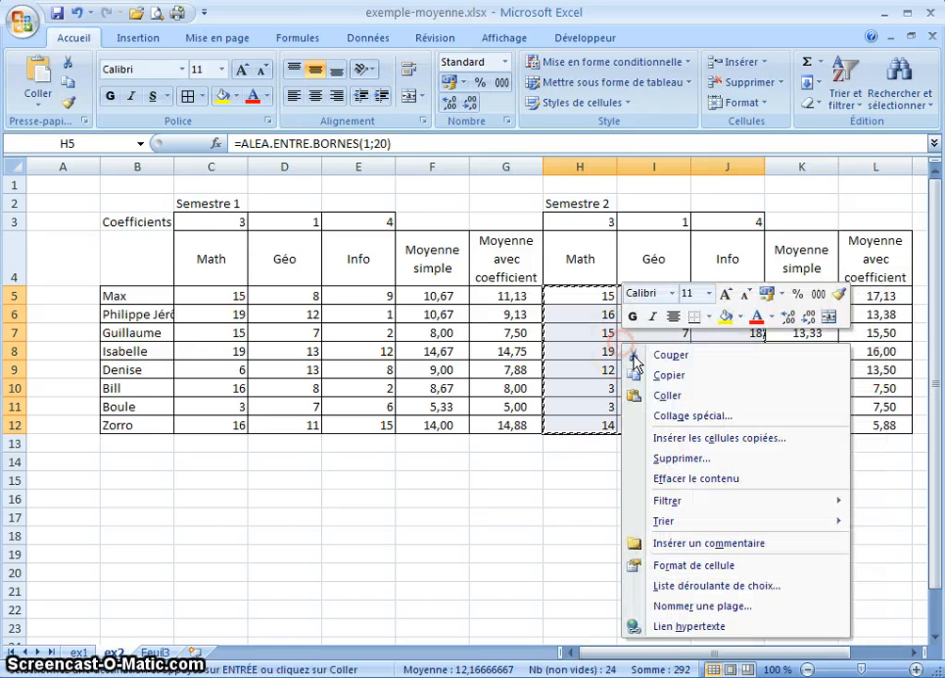
pyautogui.click(678, 417)
pyautogui.click(514, 347)
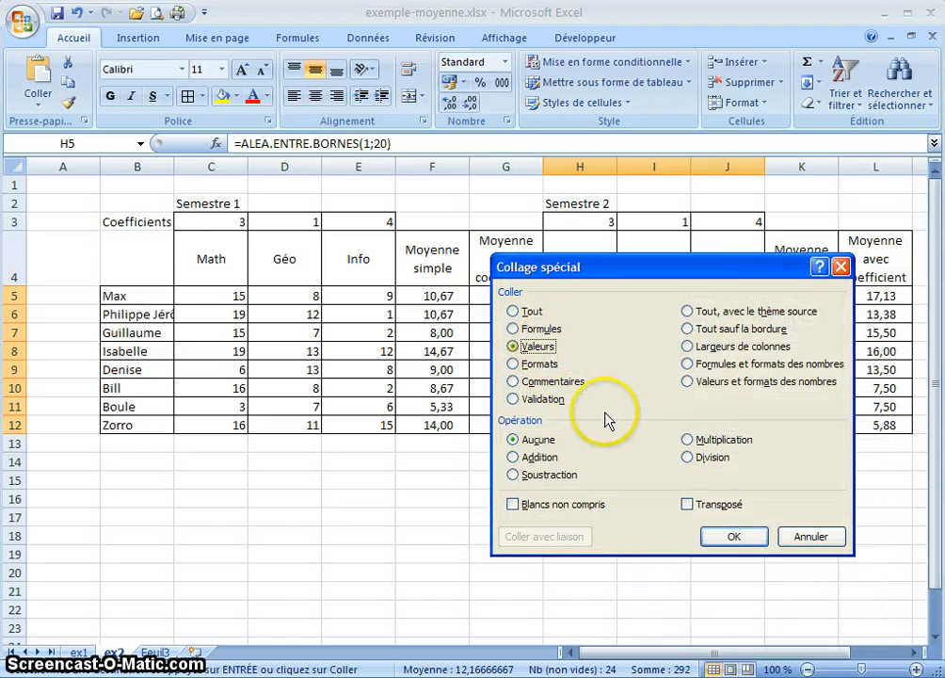
pyautogui.click(735, 537)
pyautogui.click(674, 496)
pyautogui.press('Escape')
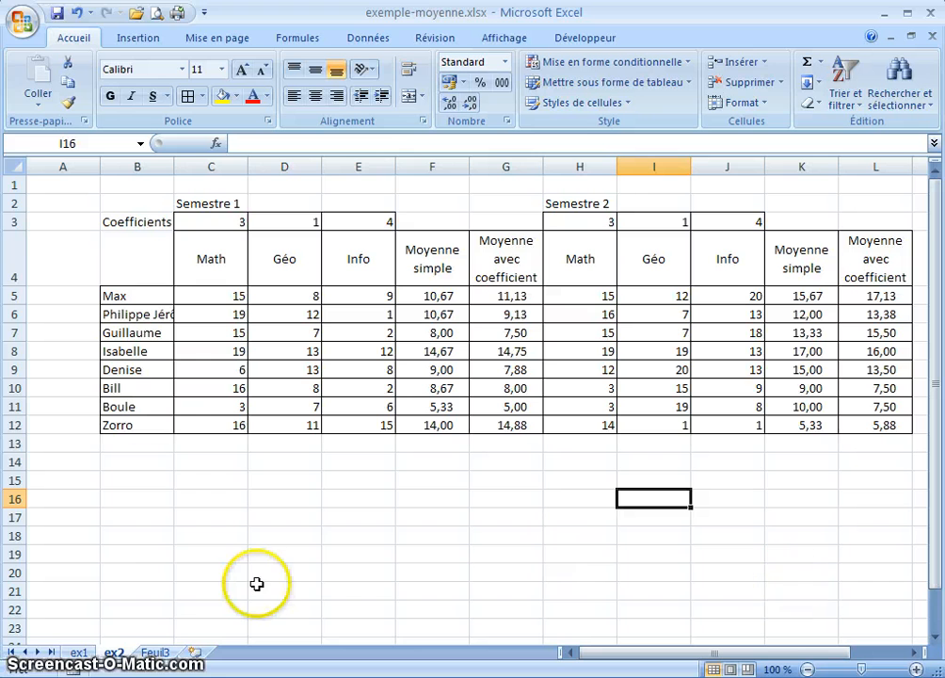
# Enter the heading "Moyenne année" in N3 and apply borders to all cells of N4:N12
pyautogui.click(808, 670)
pyautogui.click(808, 670)
pyautogui.click(808, 670)
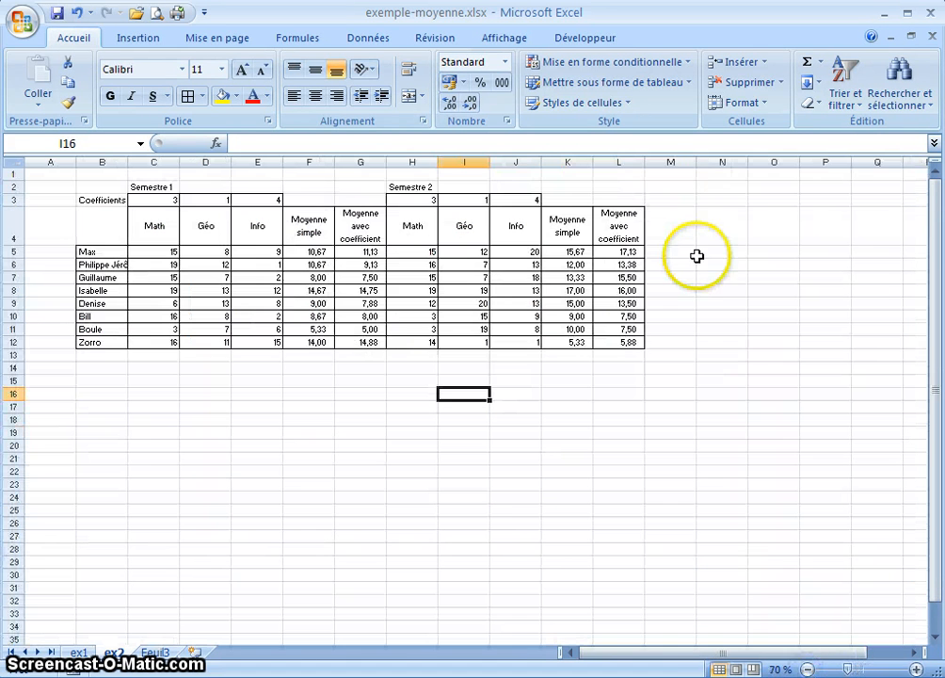
pyautogui.click(707, 201)
pyautogui.write('Moyen')
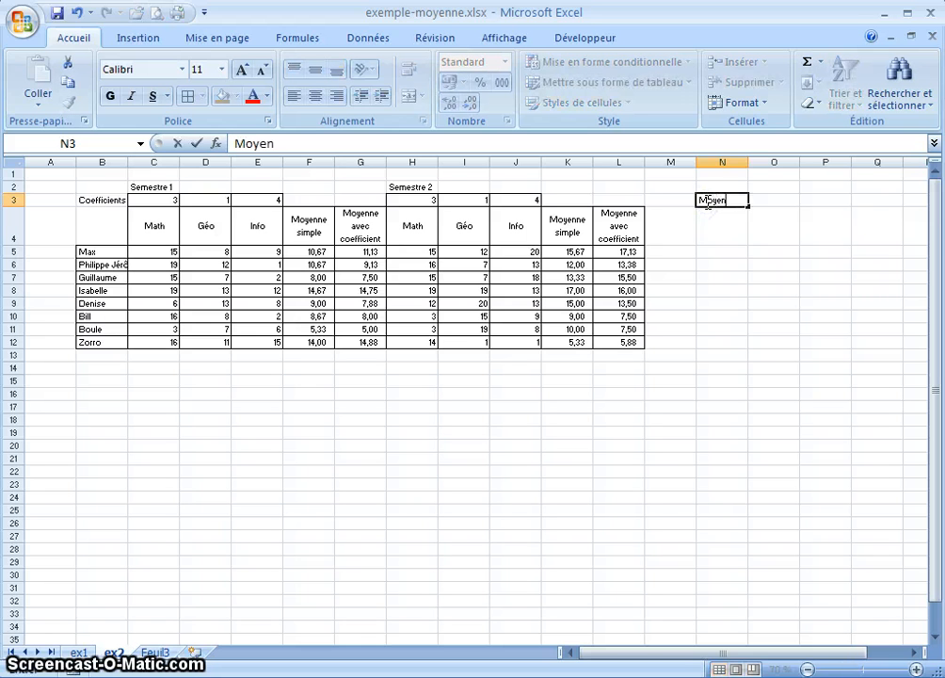
pyautogui.write('ne année')
pyautogui.press('Return')
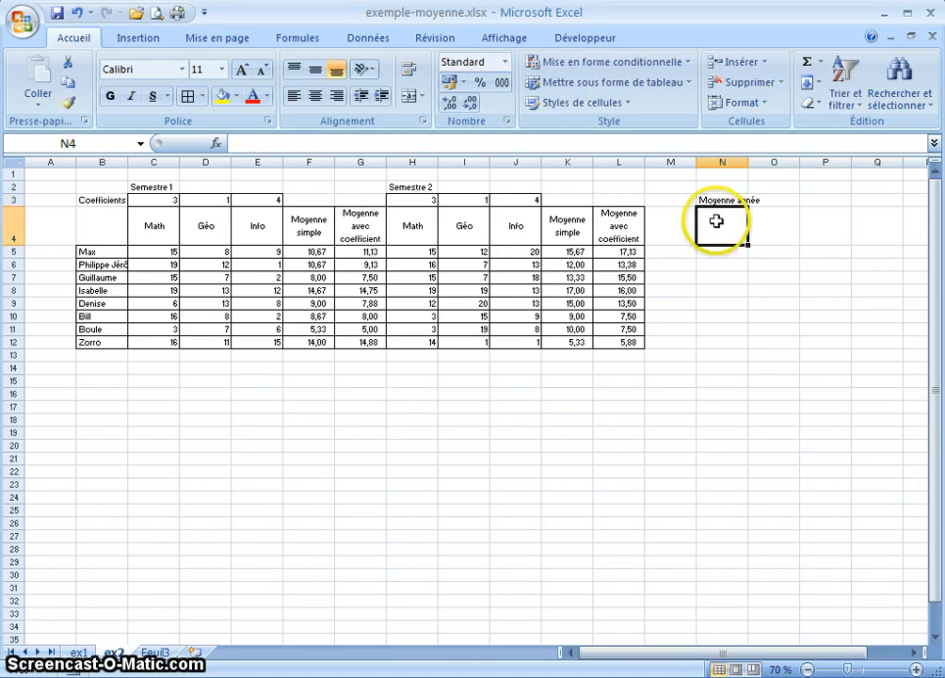
pyautogui.moveTo(717, 219); pyautogui.dragTo(720, 338)
pyautogui.click(187, 95)
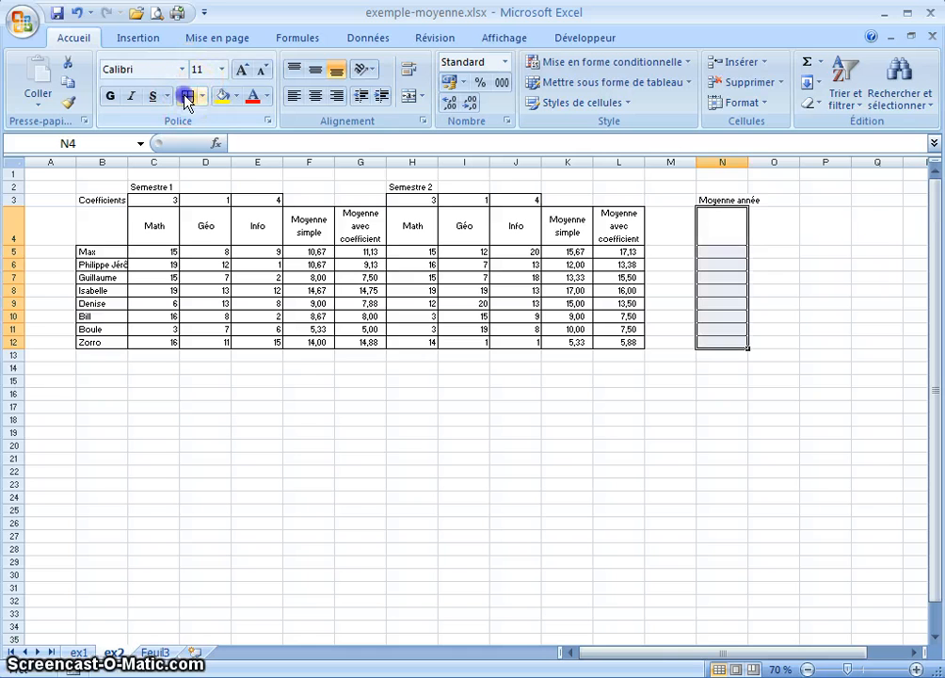
# Move the "Moyenne année" heading from N3 to N4 and copy the formatting of header L4 onto it
pyautogui.click(717, 201)
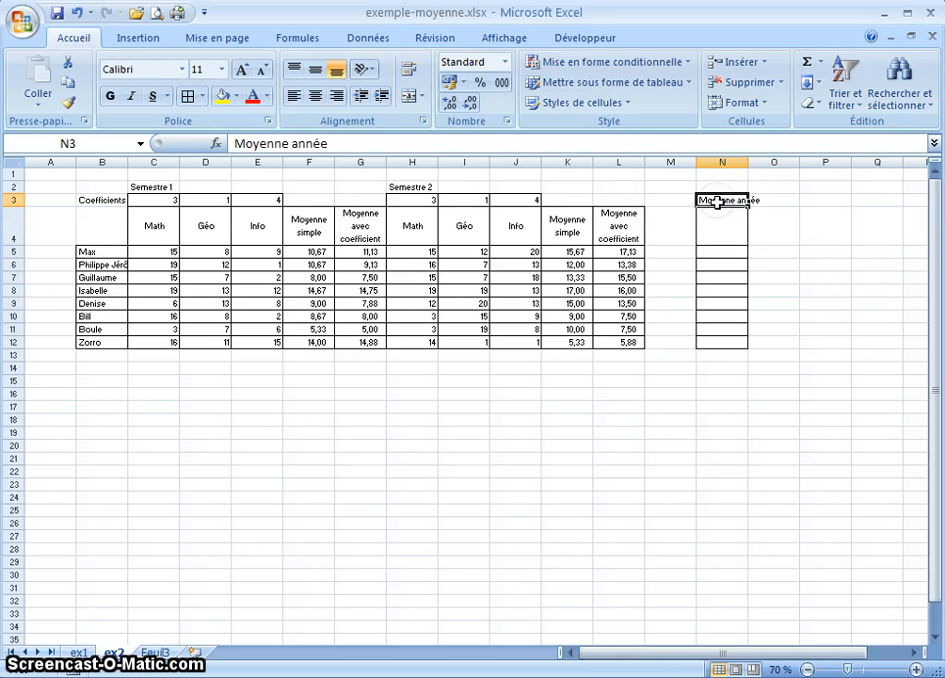
pyautogui.moveTo(718, 201); pyautogui.dragTo(719, 220)
pyautogui.click(602, 222)
pyautogui.click(67, 104)
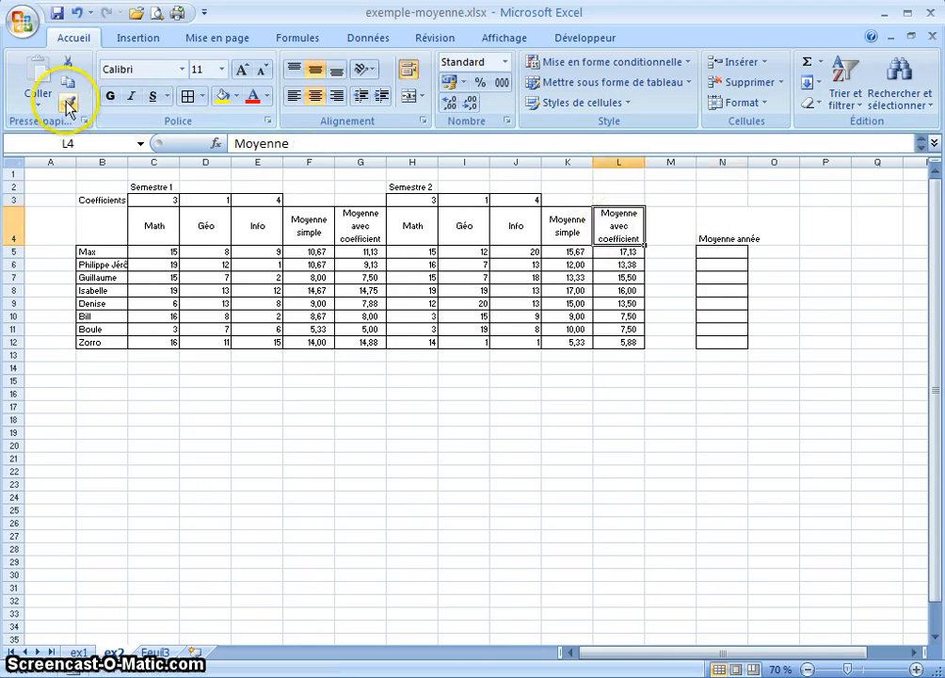
pyautogui.click(722, 226)
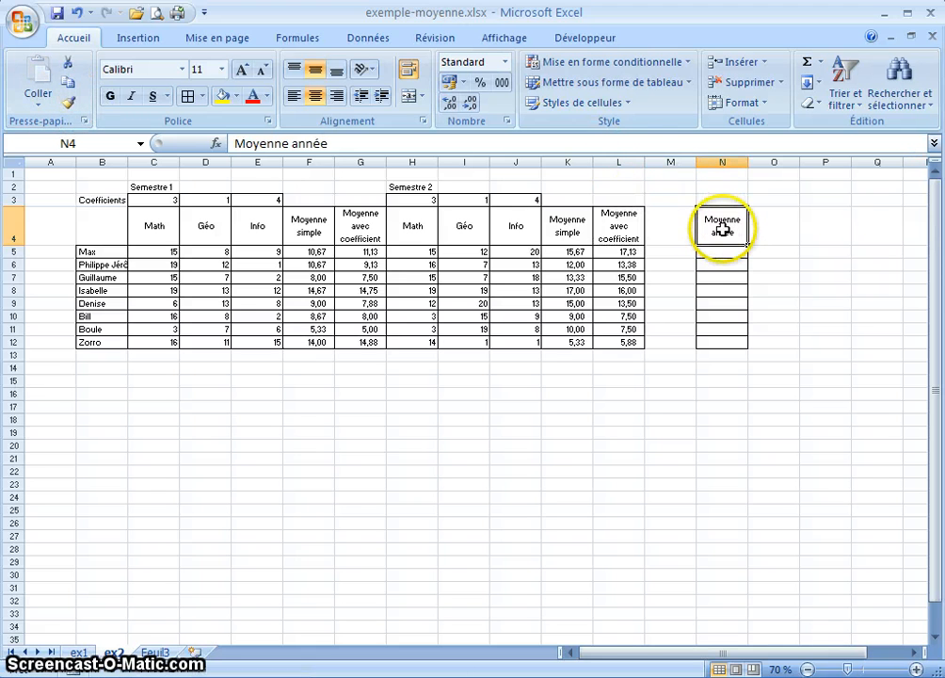
# Calculate the yearly average in N5 with =MOYENNE(G5;L5) and fill it down to N12
pyautogui.click(719, 251)
pyautogui.write('=')
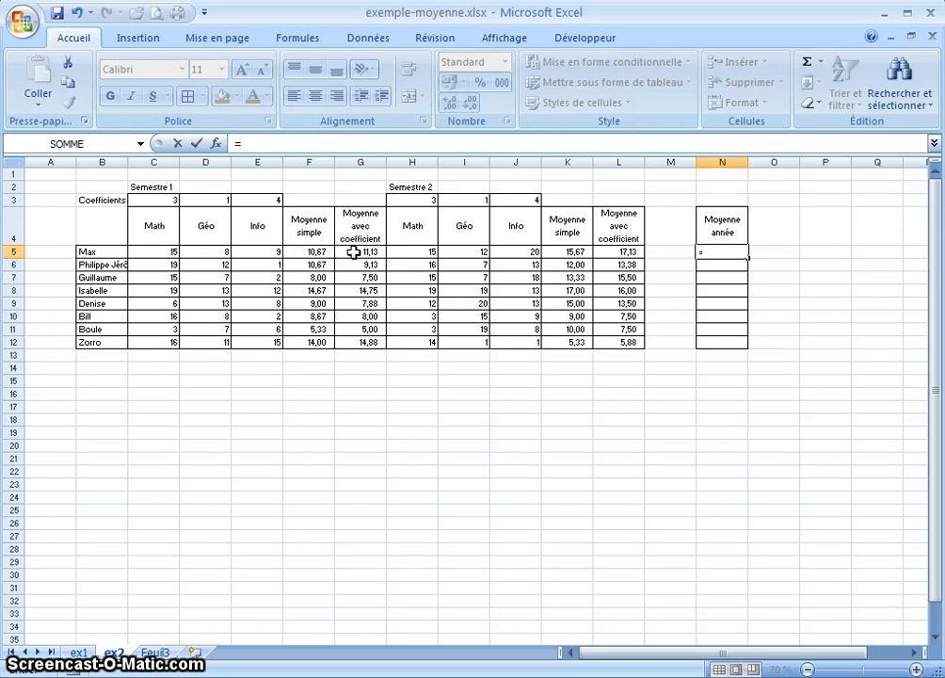
pyautogui.write('moyenne(')
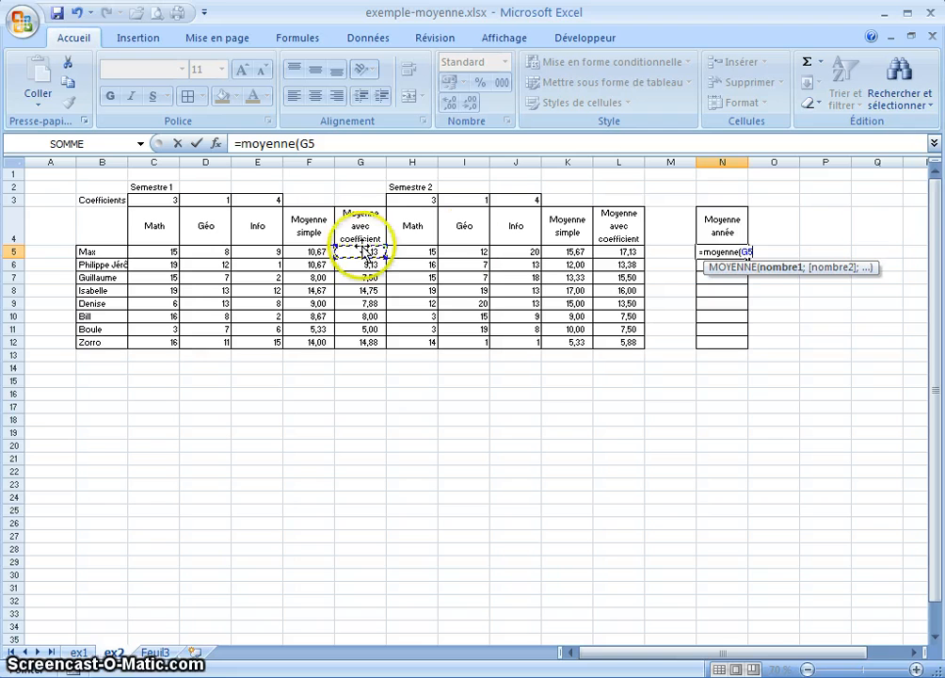
pyautogui.click(628, 251)
pyautogui.write(')')
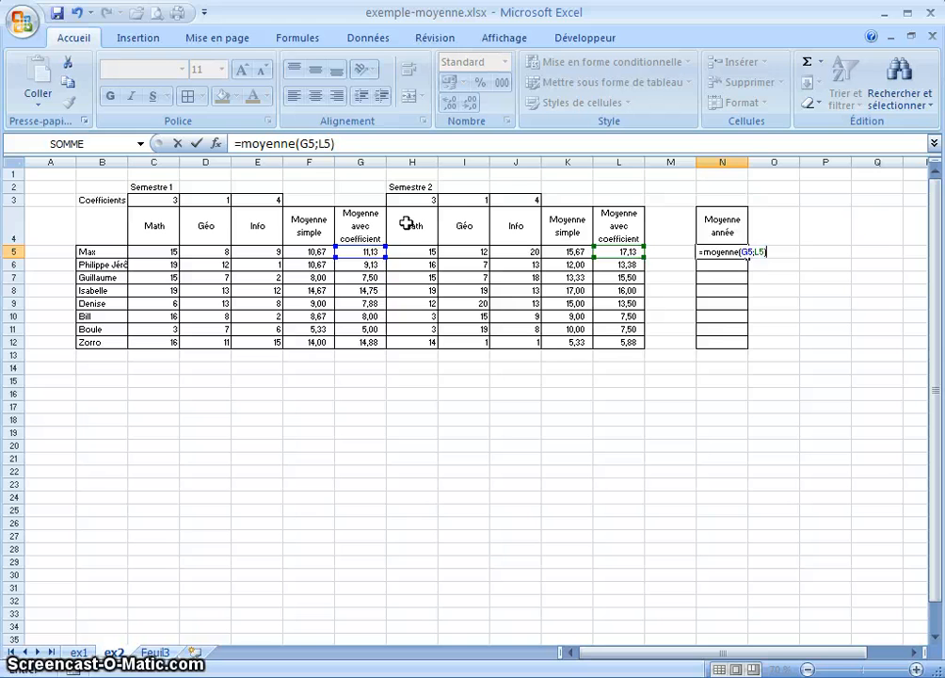
pyautogui.press('Return')
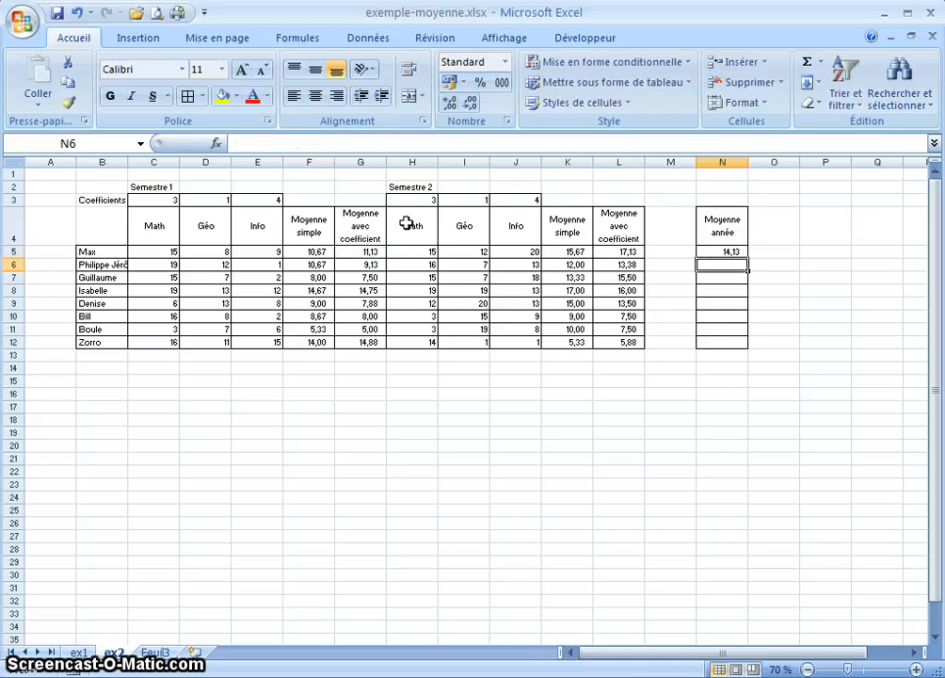
pyautogui.click(728, 252)
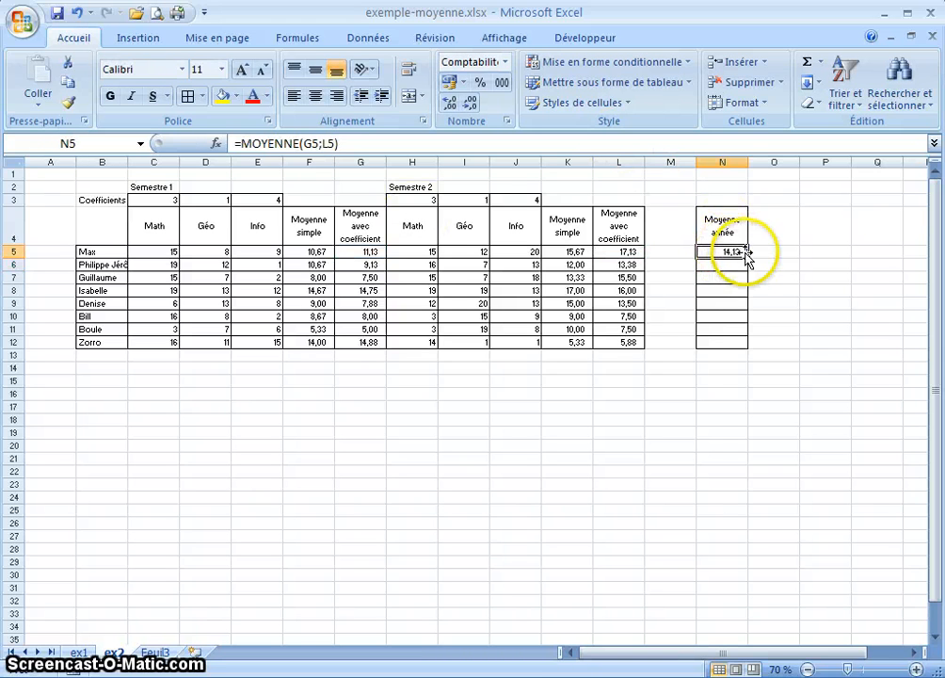
pyautogui.moveTo(747, 258); pyautogui.dragTo(742, 343)
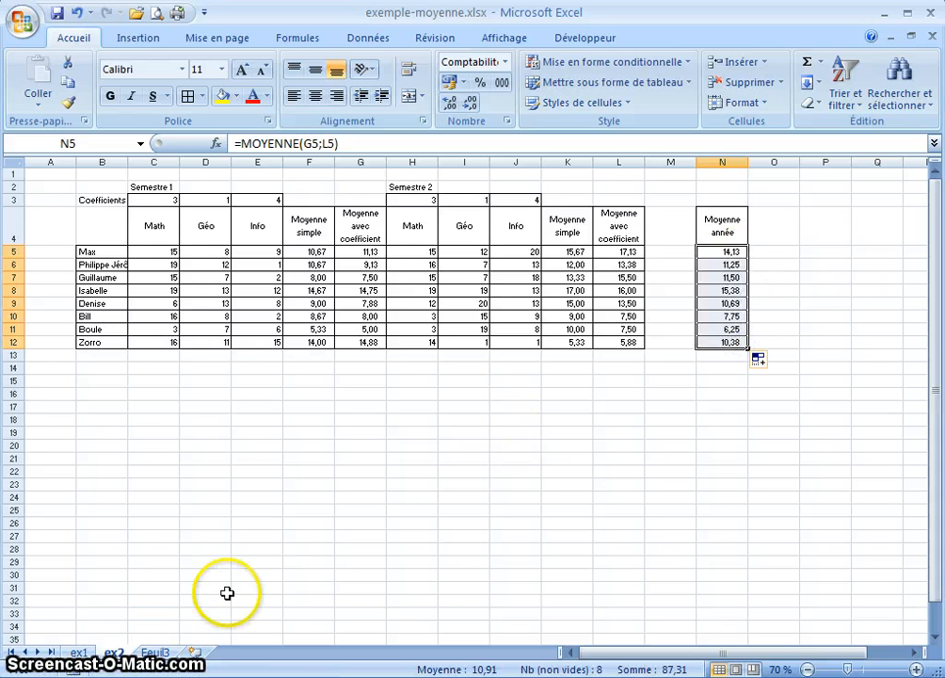
# Return to sheet ex1, select cell A1 and save the workbook
pyautogui.click(75, 651)
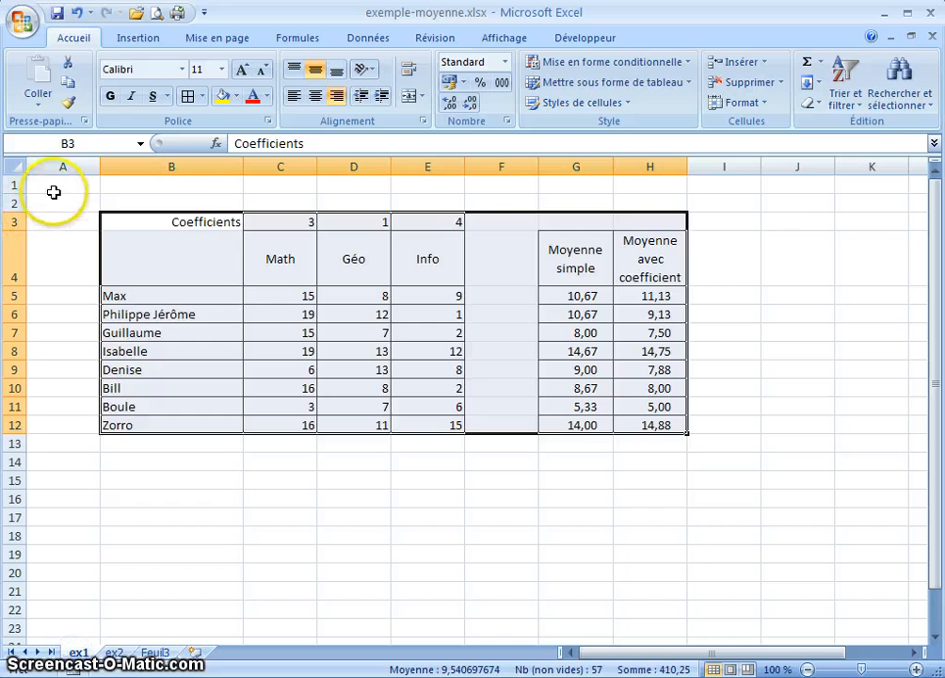
pyautogui.click(57, 185)
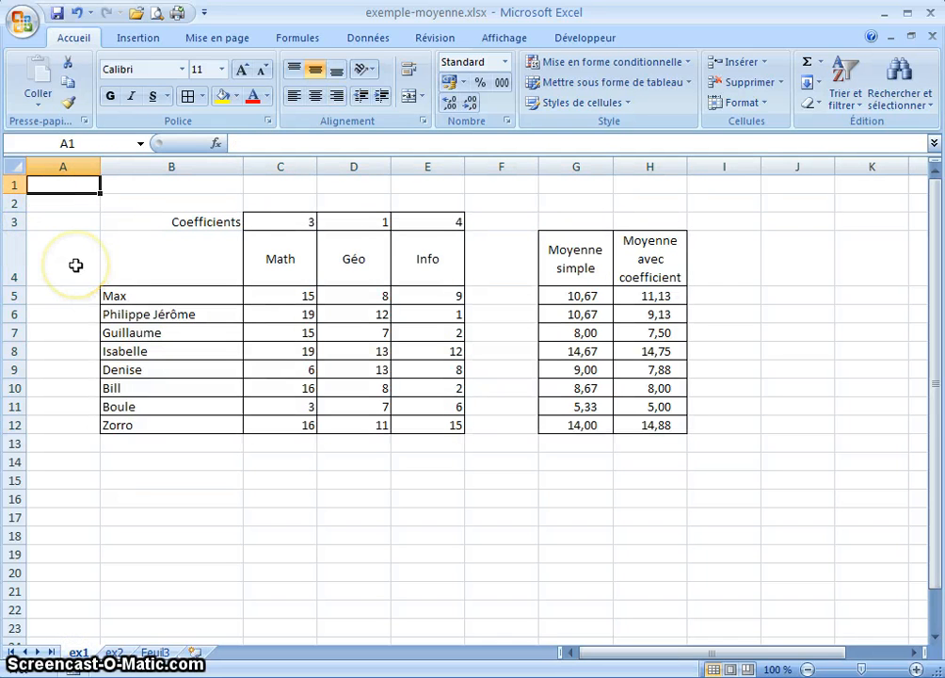
pyautogui.click(58, 13)
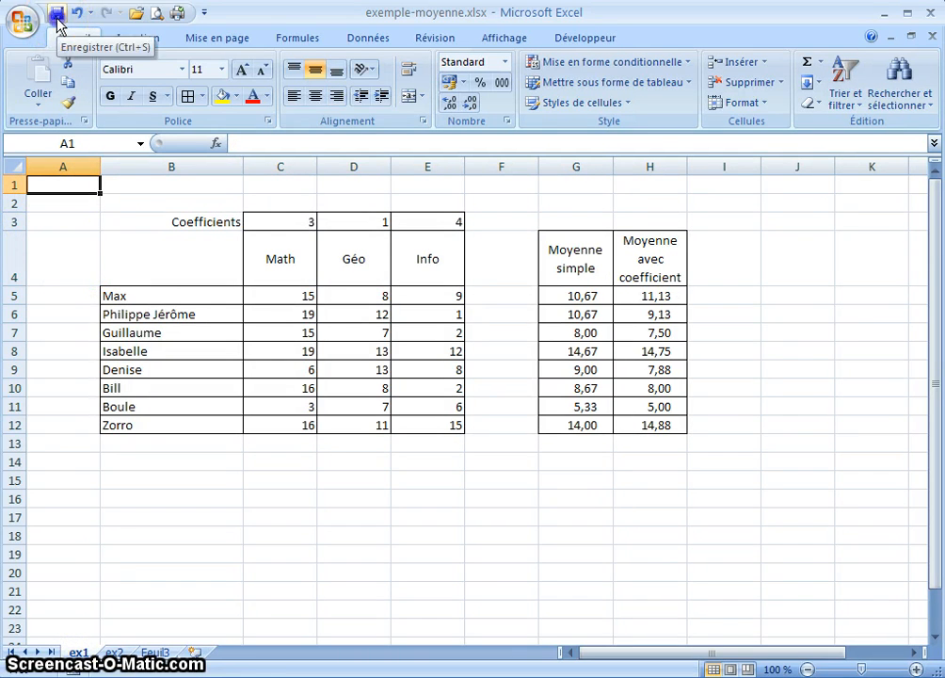